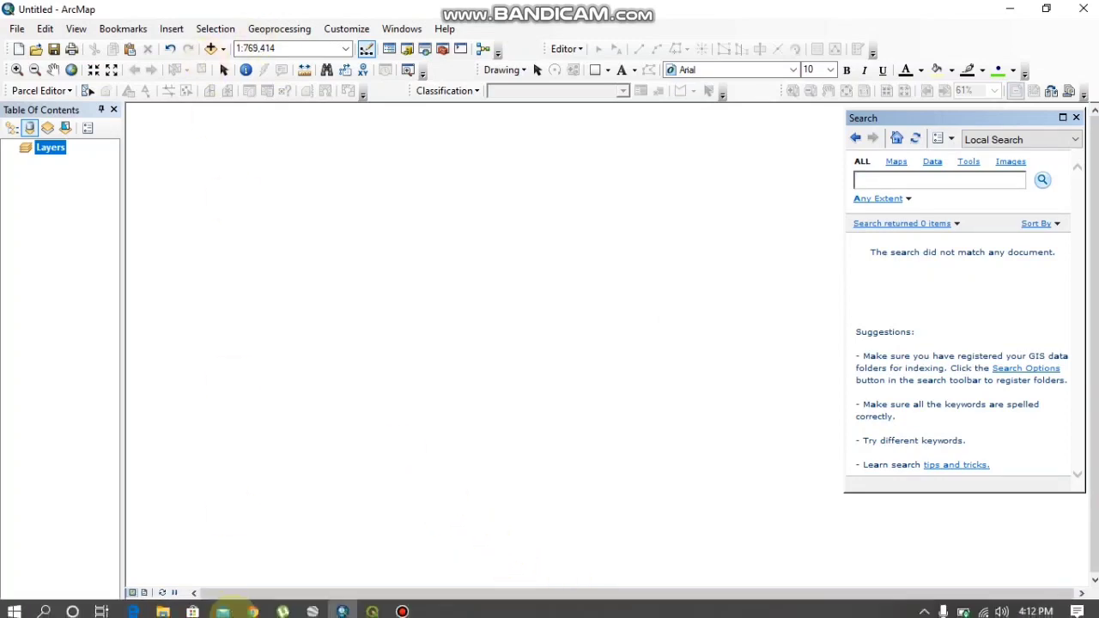
Switch to the browser to view the USGS EarthExplorer home page, and return to ArcMap.
click(253, 612)
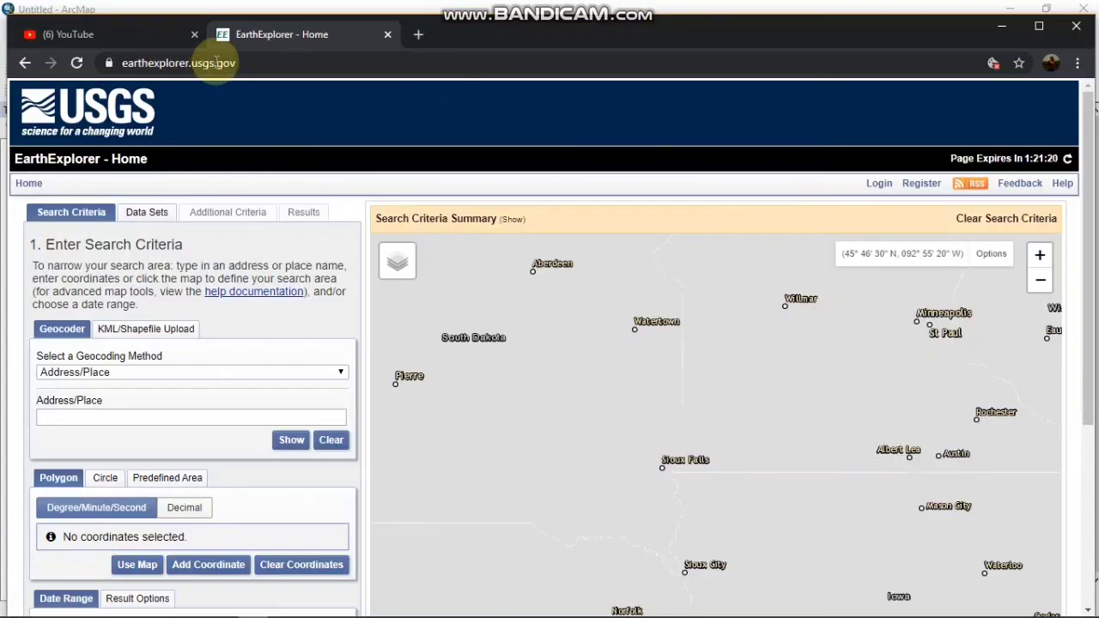
click(1001, 25)
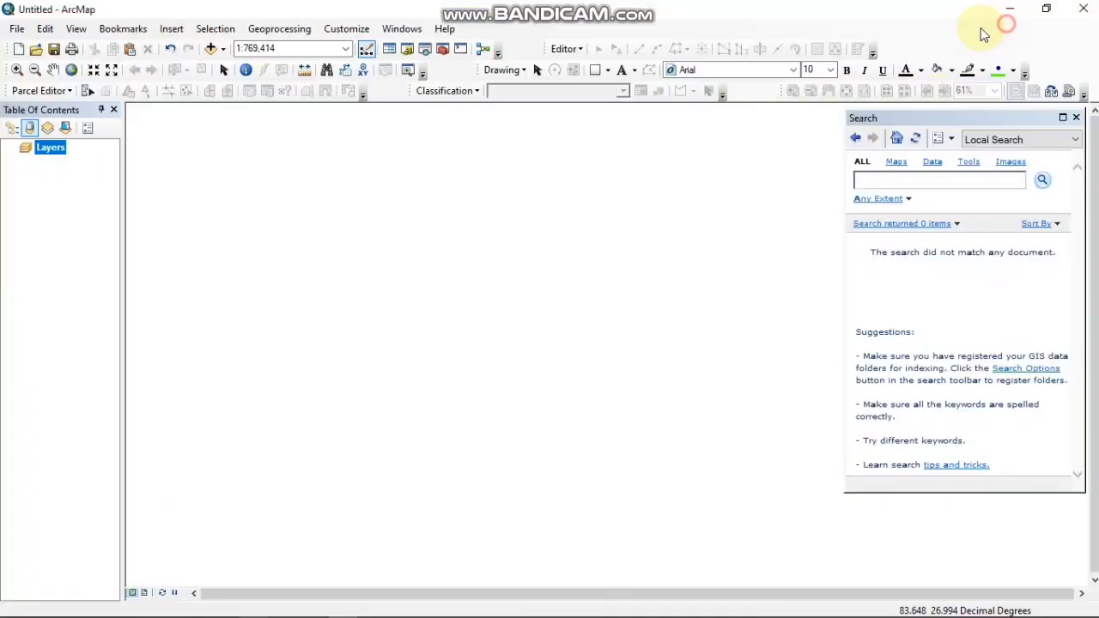
Add gaidakotmap_shapefile.shp from the Gaidakot municipality folder to the map.
click(210, 50)
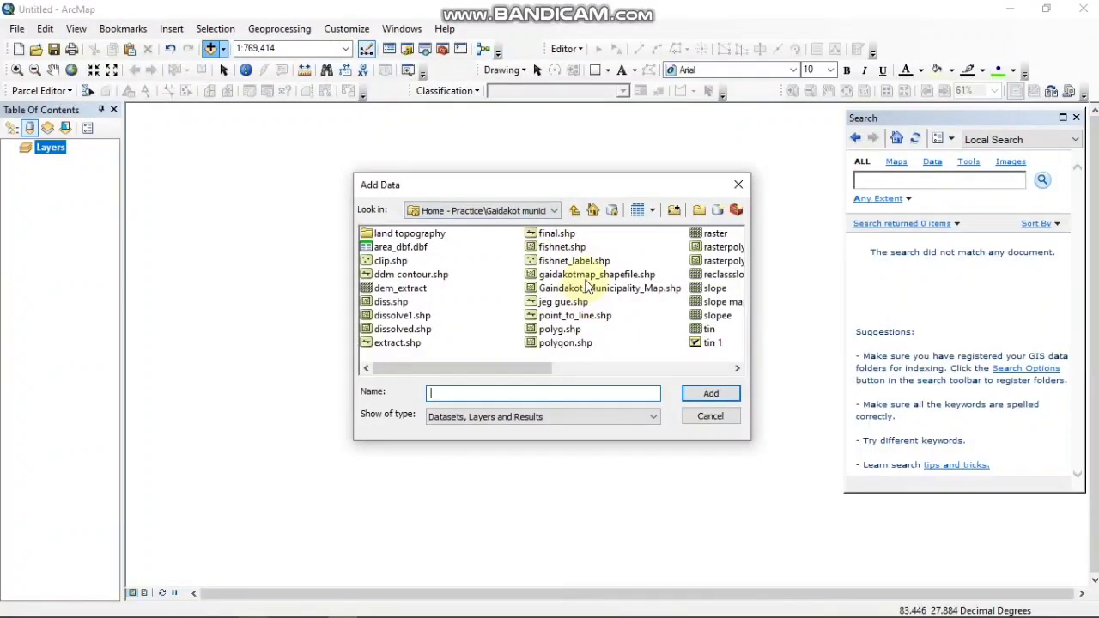
click(588, 276)
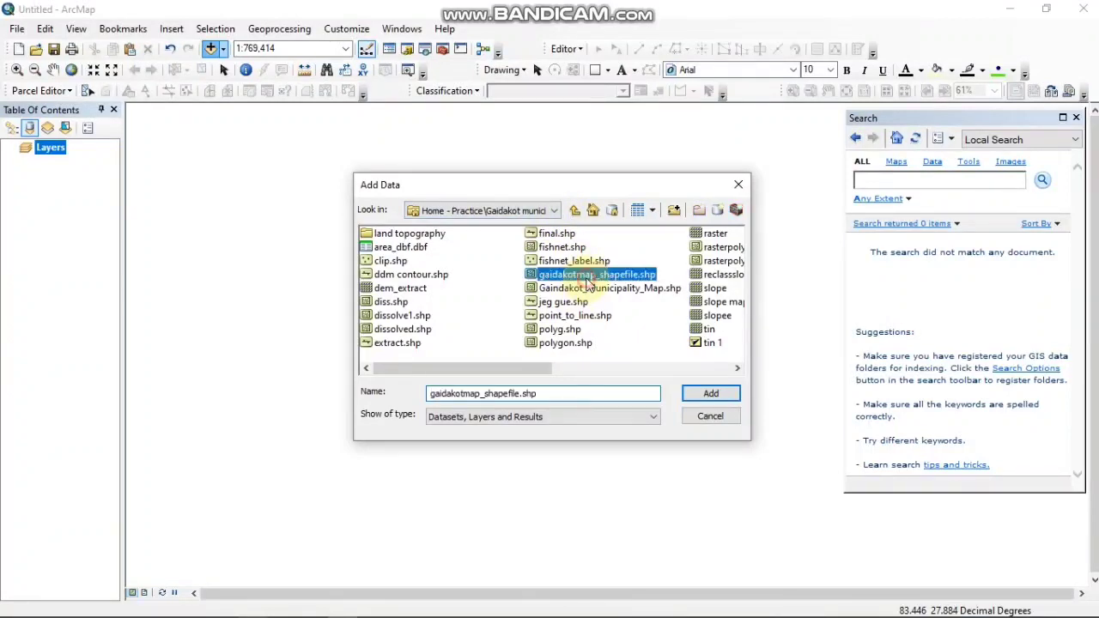
click(709, 392)
scroll(584, 314, up, 3)
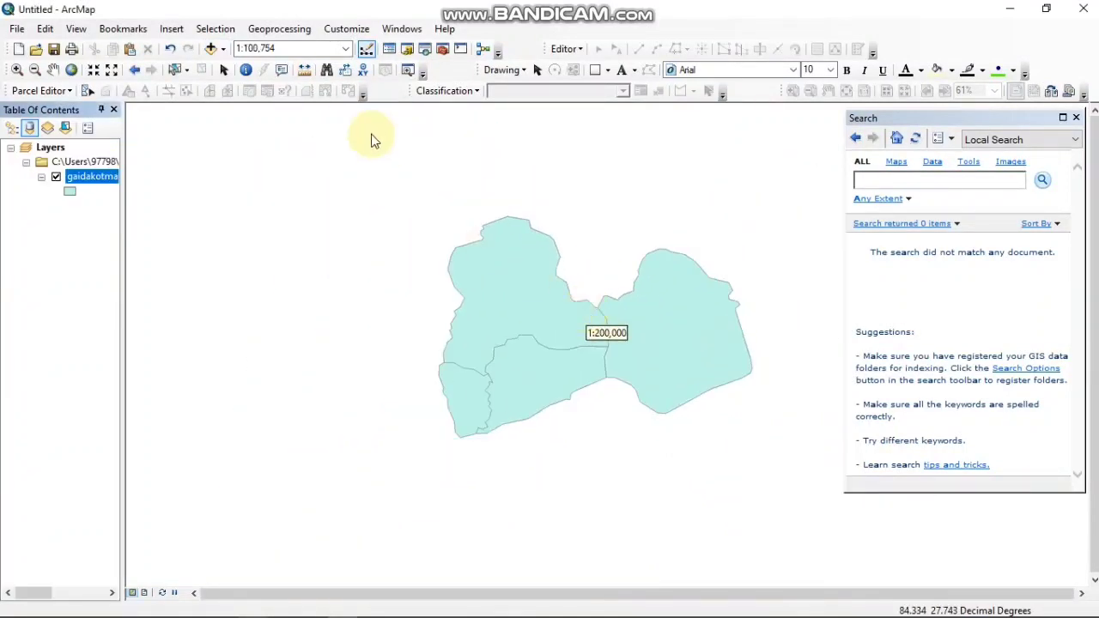
Add the DEM raster n27_e084_1arc_v3.tif from the demfile folder inside the Desktop's Practice folder.
click(214, 49)
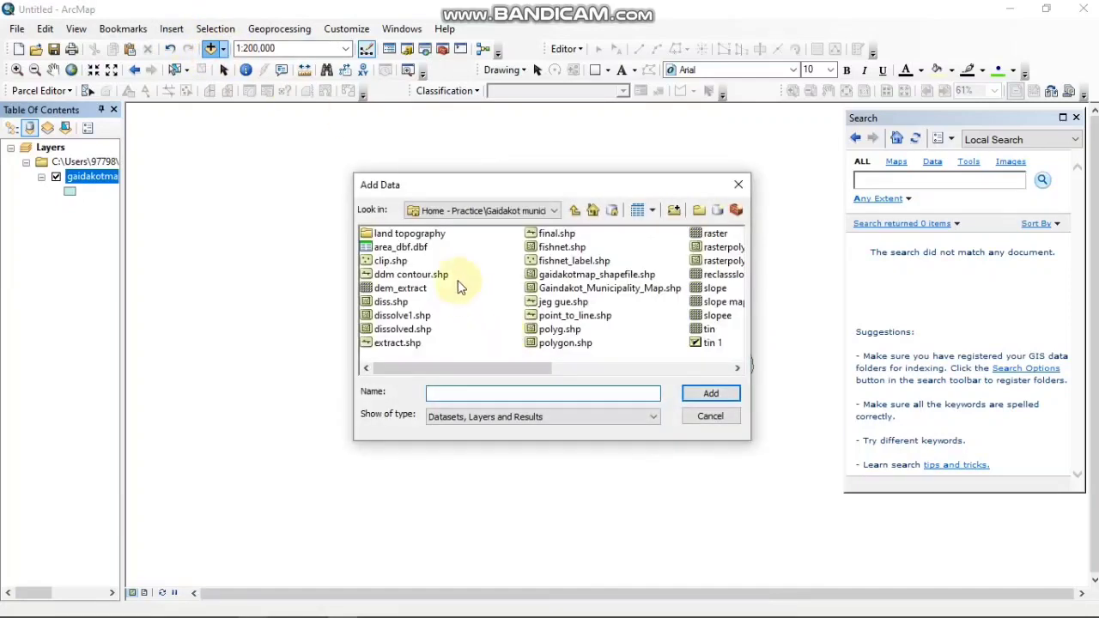
click(576, 210)
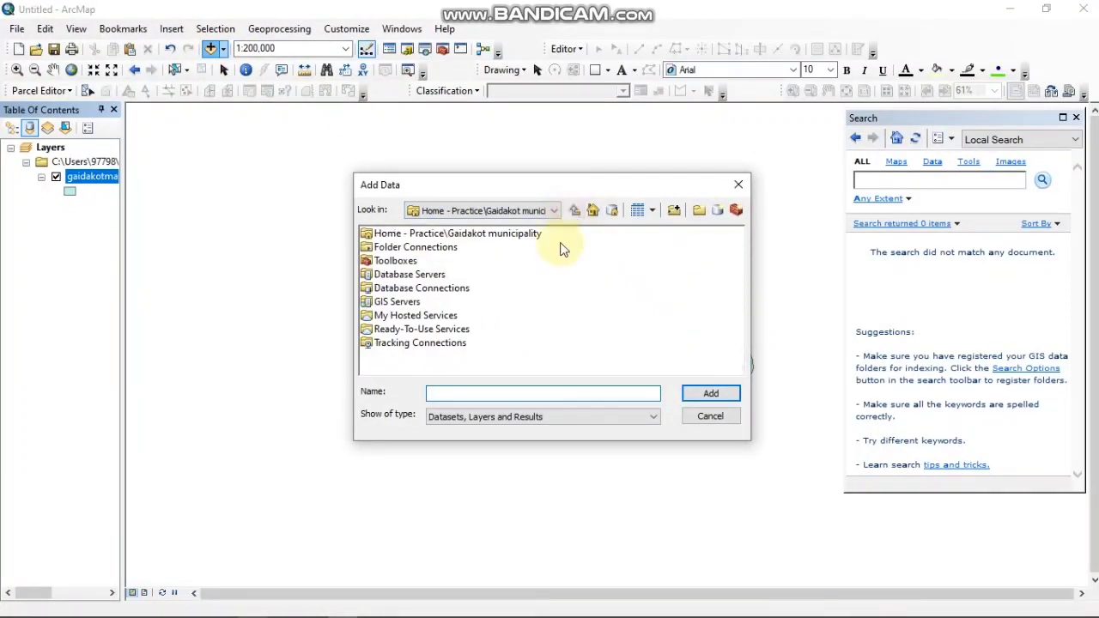
click(424, 248)
click(424, 248)
double_click(419, 234)
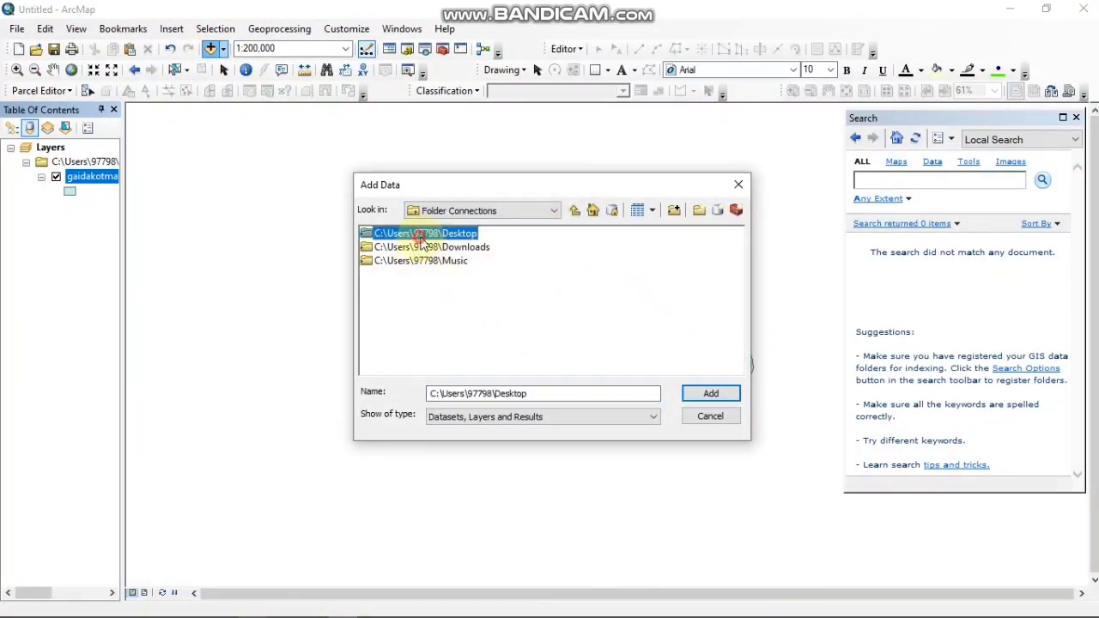
double_click(389, 261)
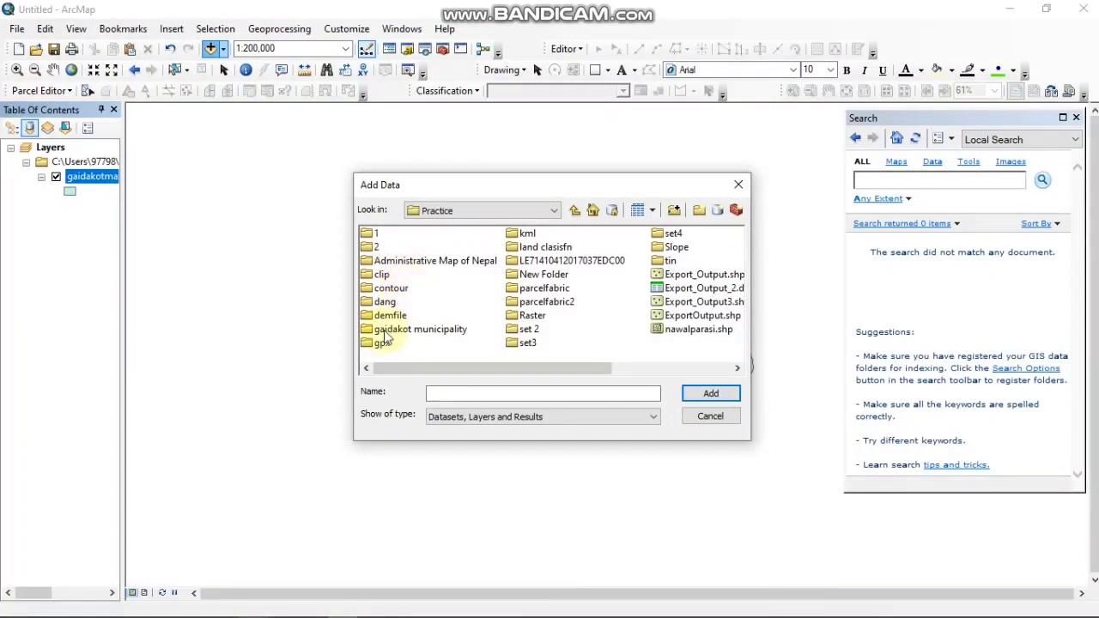
click(387, 315)
click(696, 394)
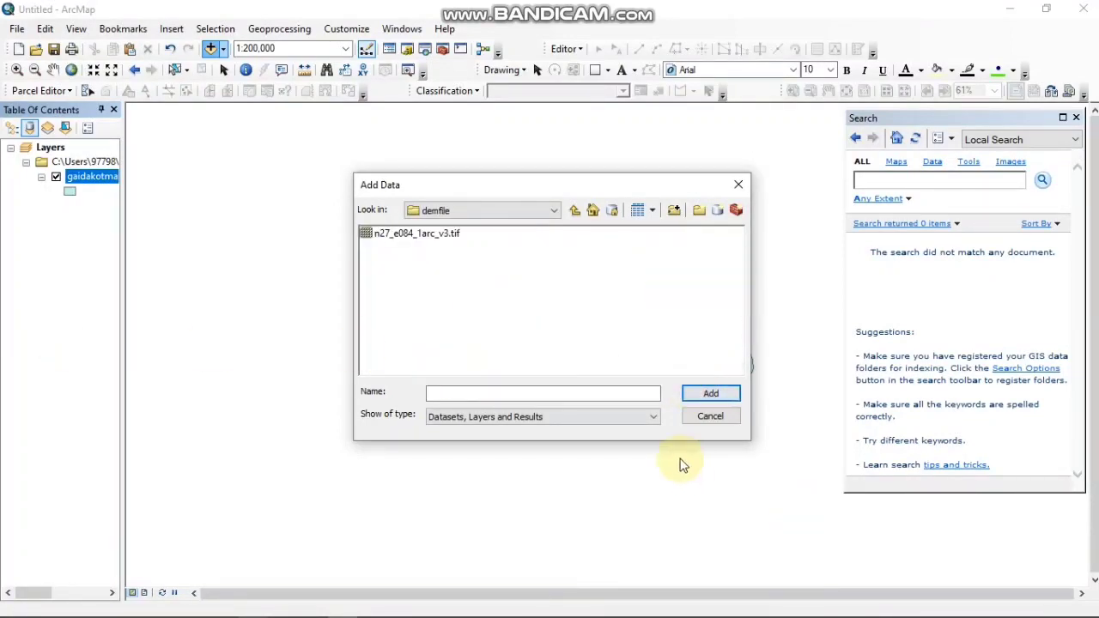
double_click(416, 235)
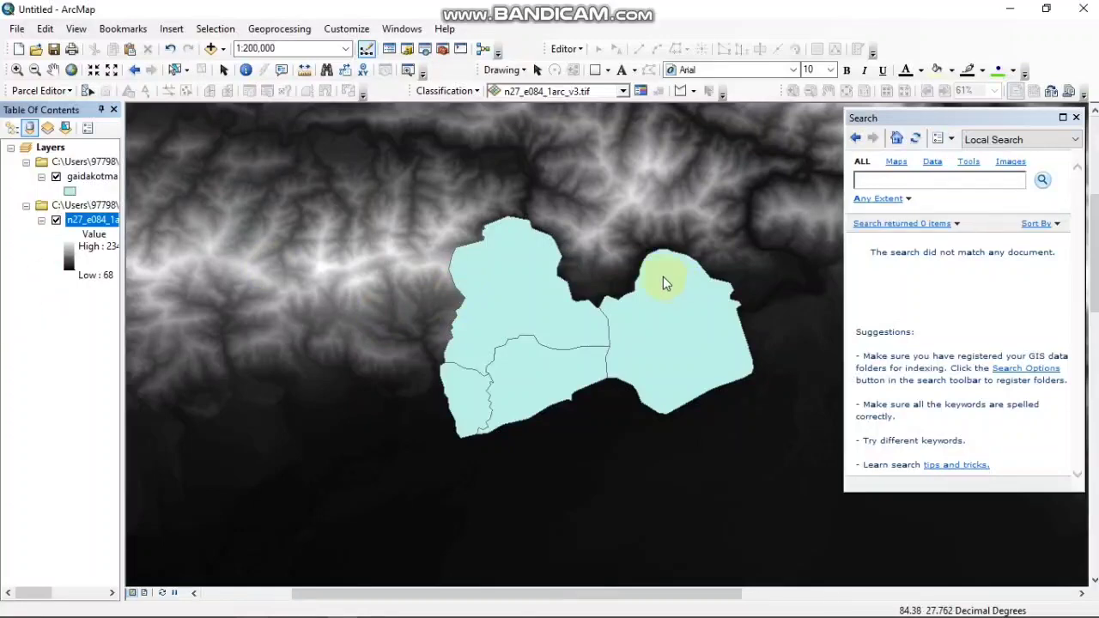
Examine the full extent of the DEM raster around the municipality polygons.
scroll(664, 283, up, 3)
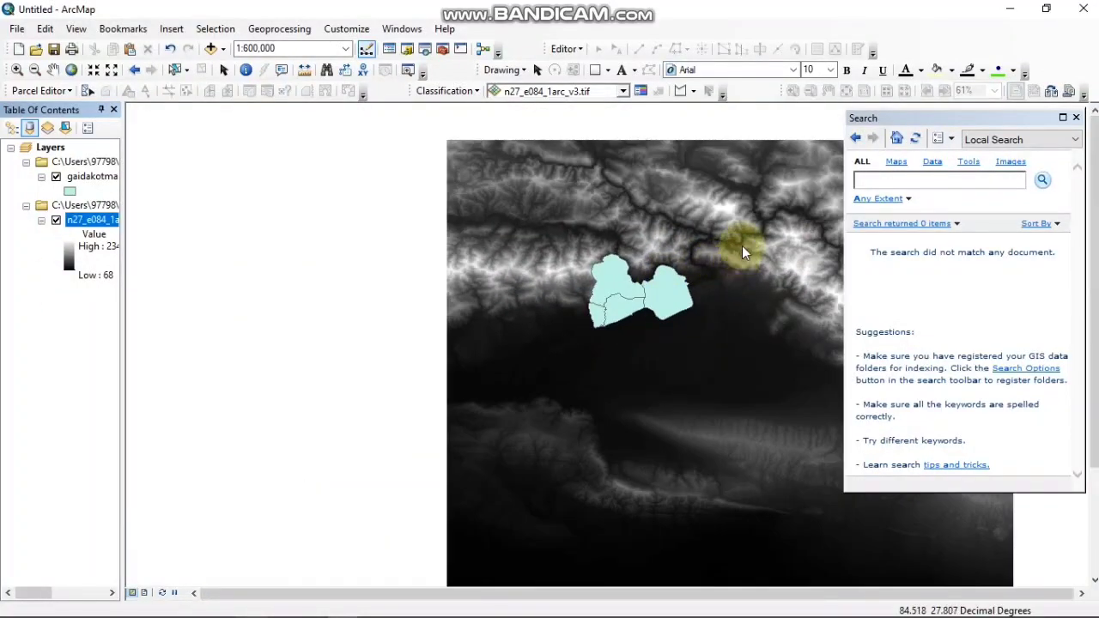
click(52, 69)
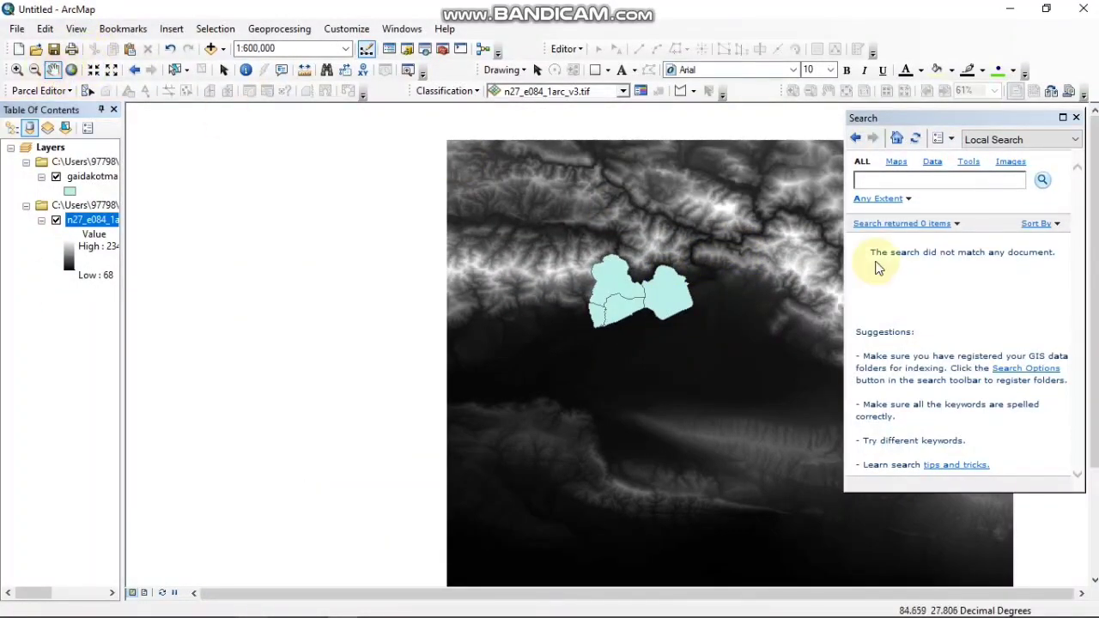
drag(888, 253, 863, 255)
drag(780, 245, 531, 244)
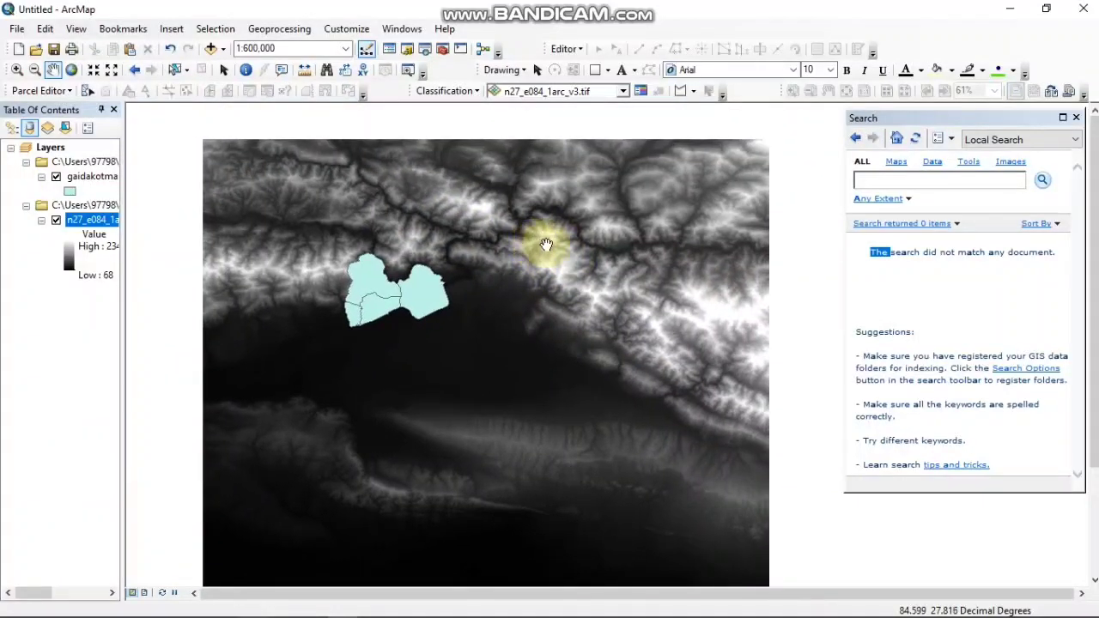
scroll(581, 251, down, 2)
scroll(583, 252, up, 3)
scroll(582, 251, down, 1)
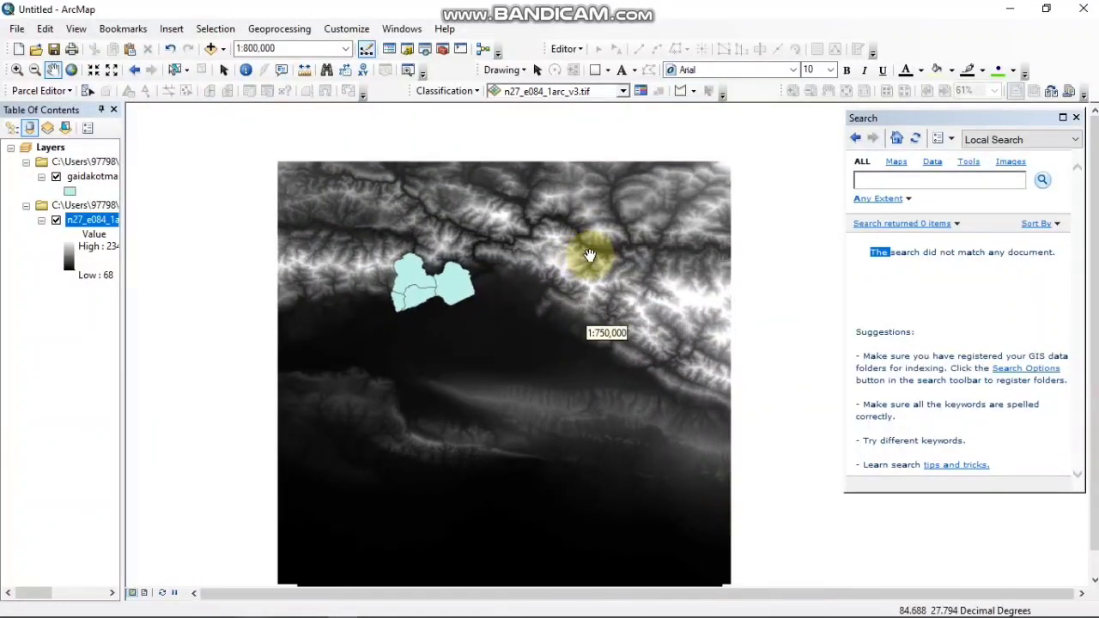
drag(596, 226, 608, 193)
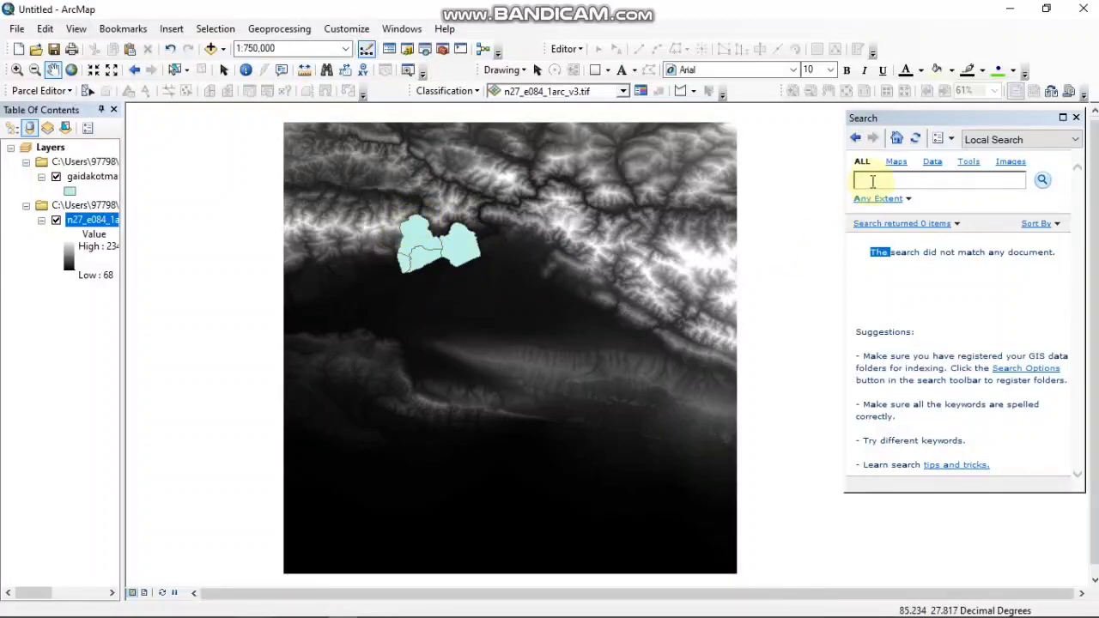
Search for "extract by mask" and open the Extract by Mask (Spatial Analyst) tool.
click(872, 181)
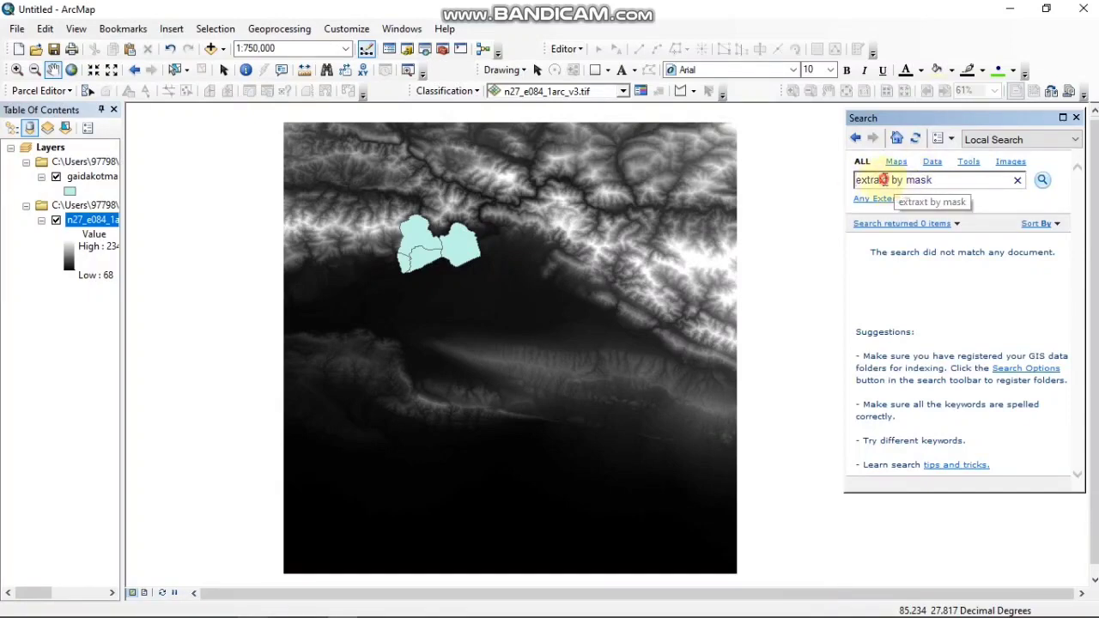
key(Return)
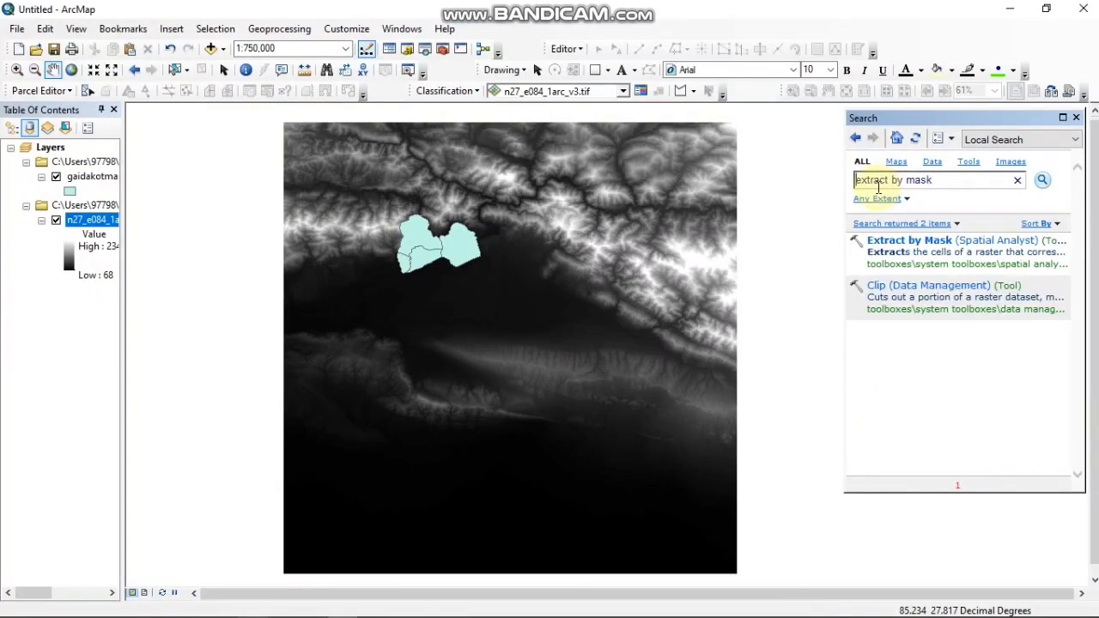
click(901, 242)
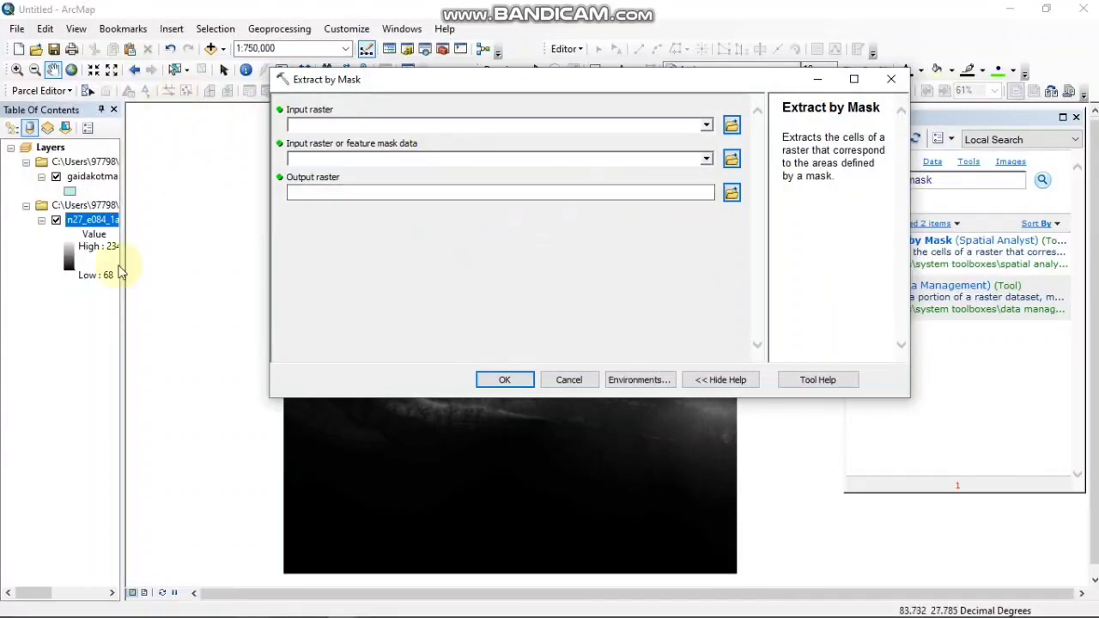
Extract n27_e084_1arc_v3.tif using gaidakotmap_shapefile as the mask, saving the output raster as "extract" in the set4 folder.
click(705, 127)
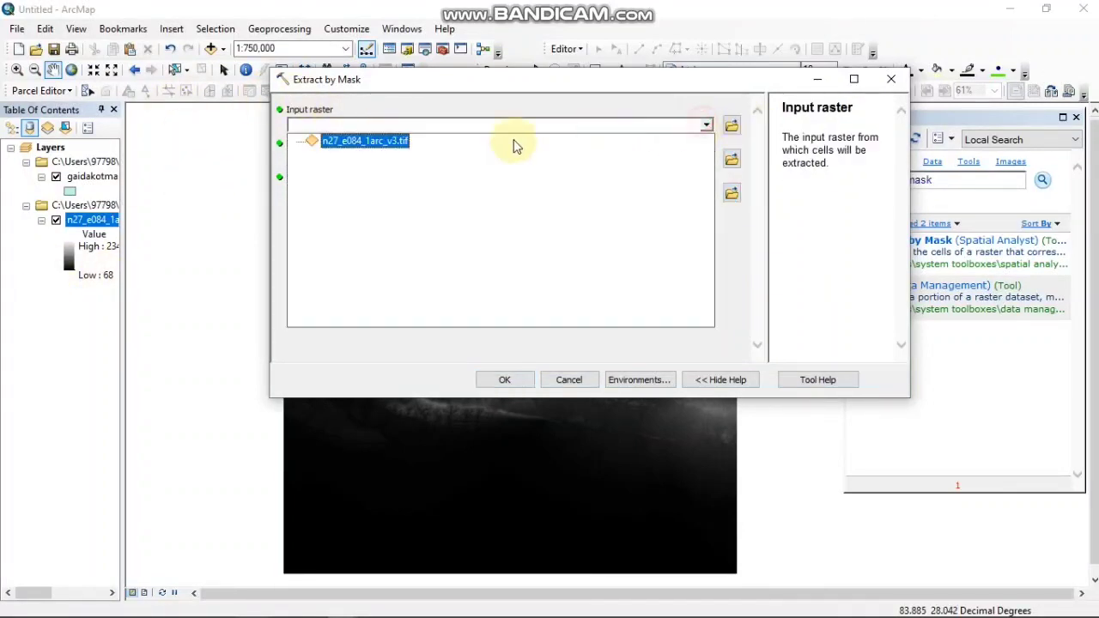
click(340, 139)
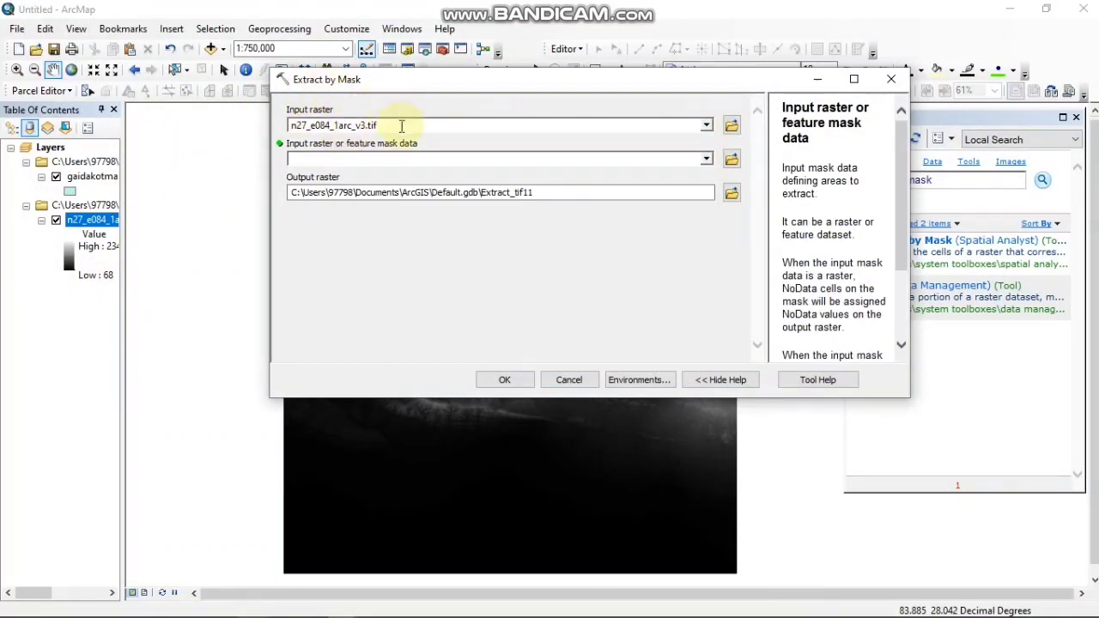
click(706, 159)
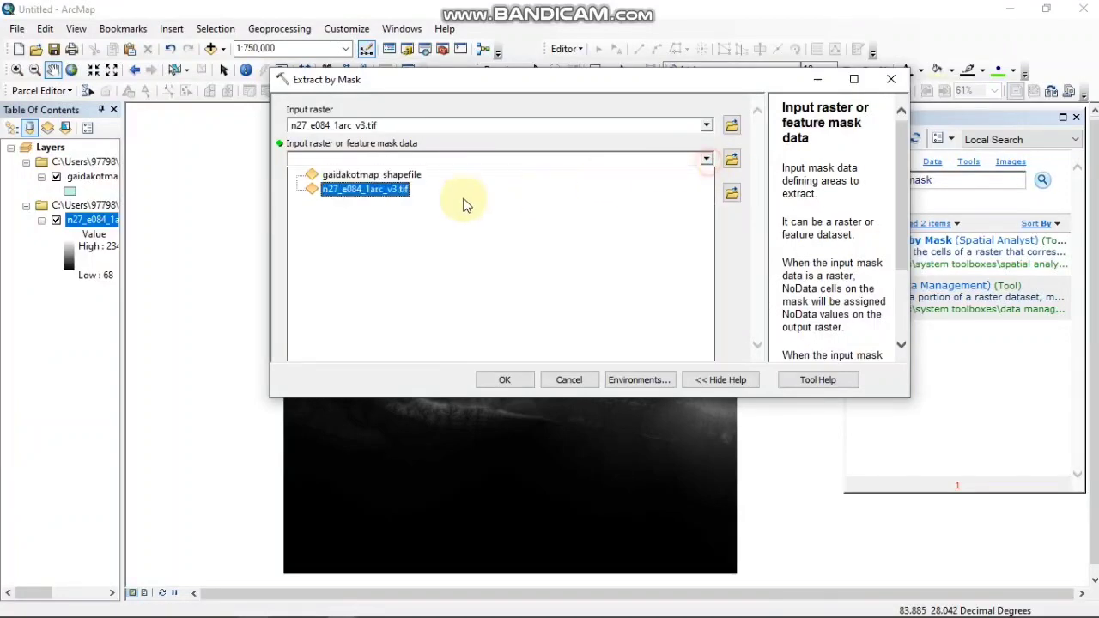
click(370, 176)
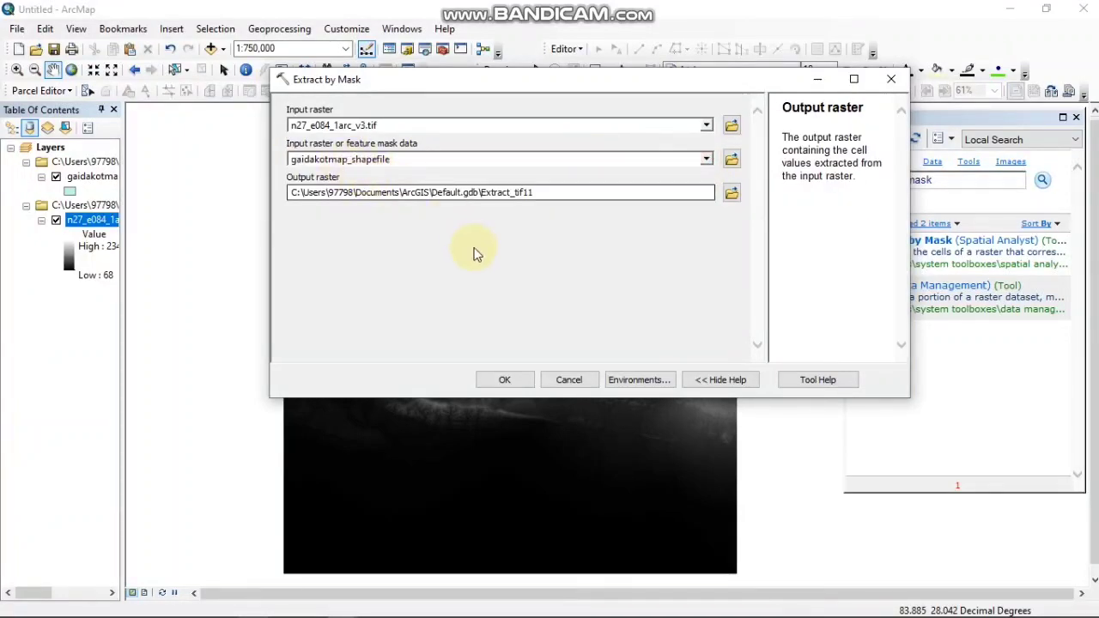
click(732, 192)
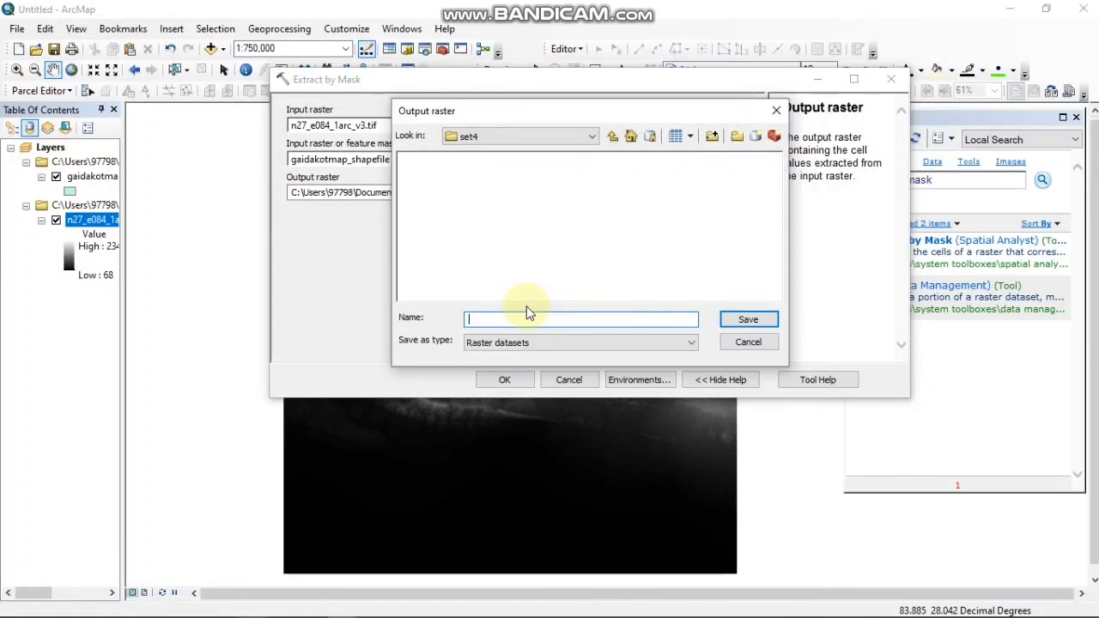
text(extract)
key(Return)
click(505, 378)
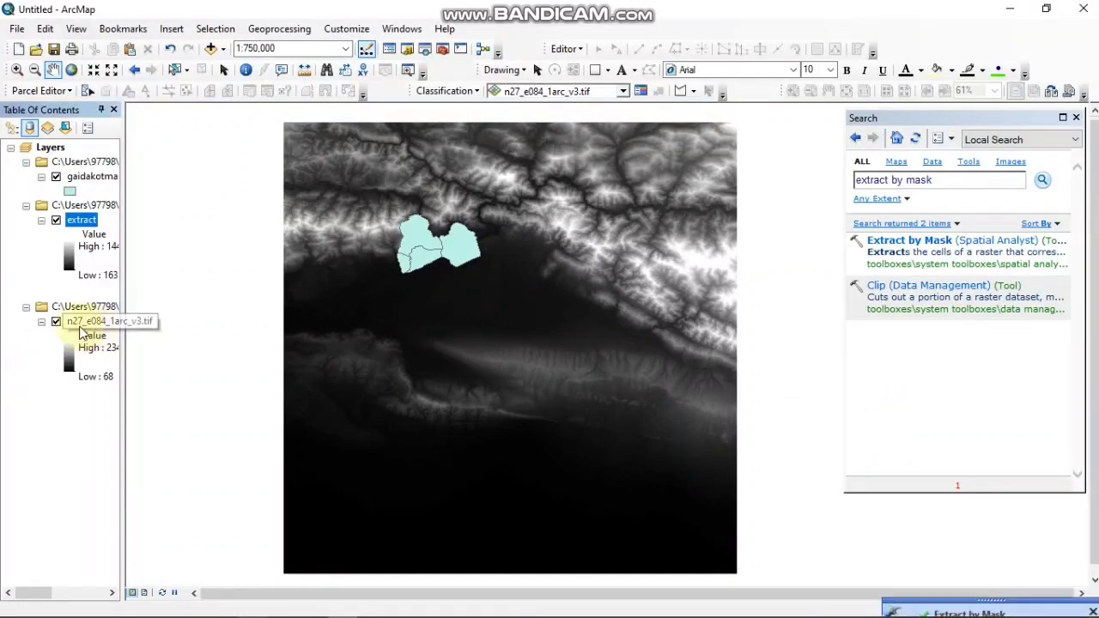
Hide the original DEM and the gaidakotmap_shapefile layer so only the extracted raster is displayed.
click(56, 322)
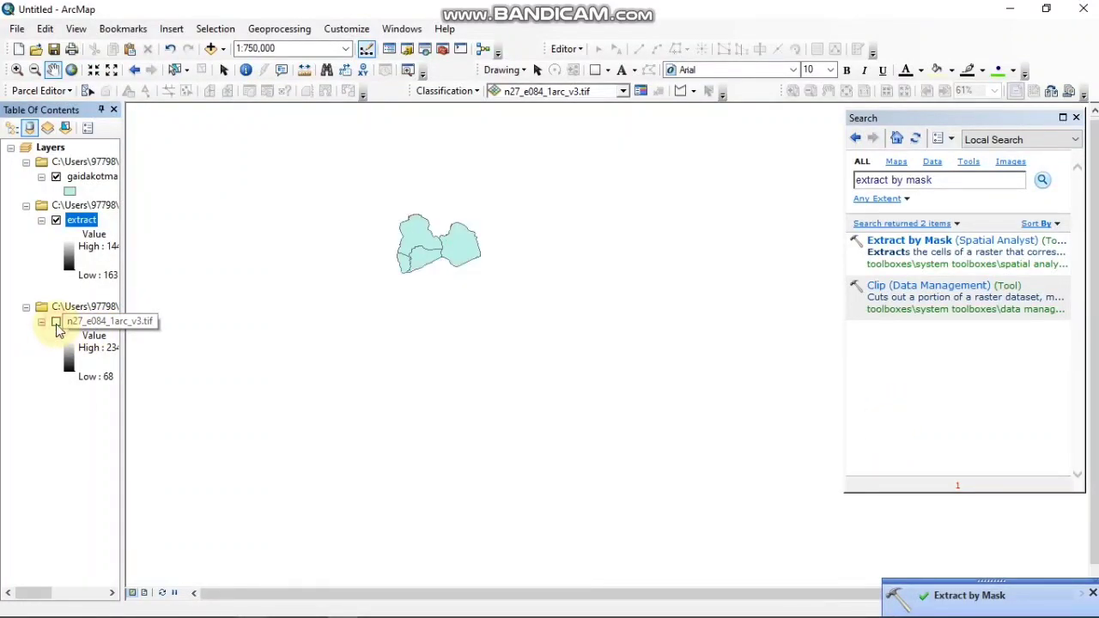
click(56, 177)
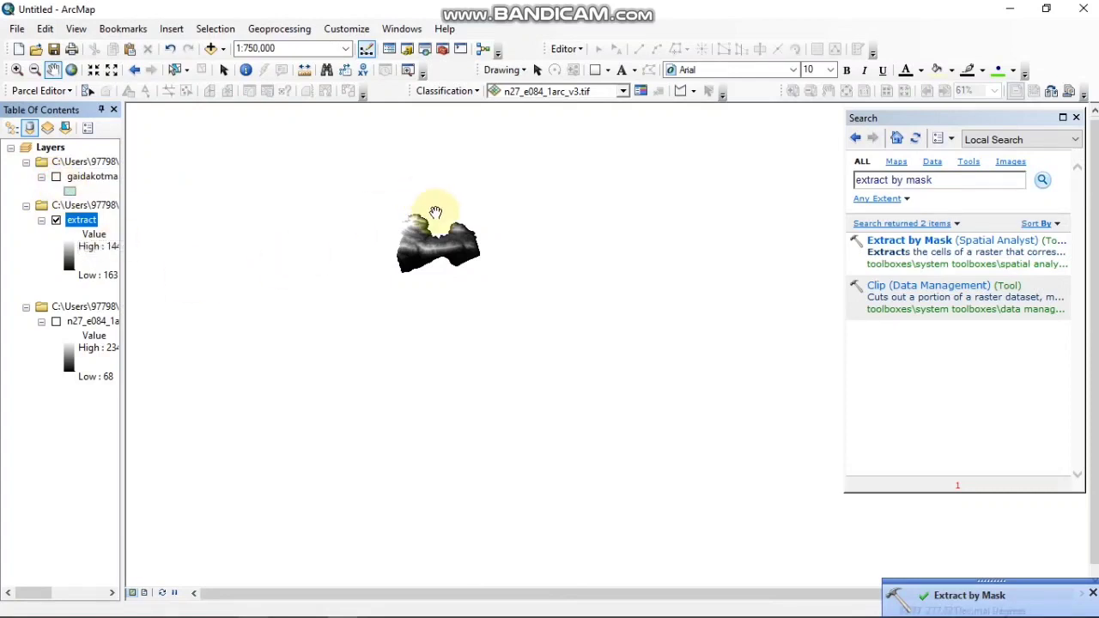
scroll(436, 221, up, 3)
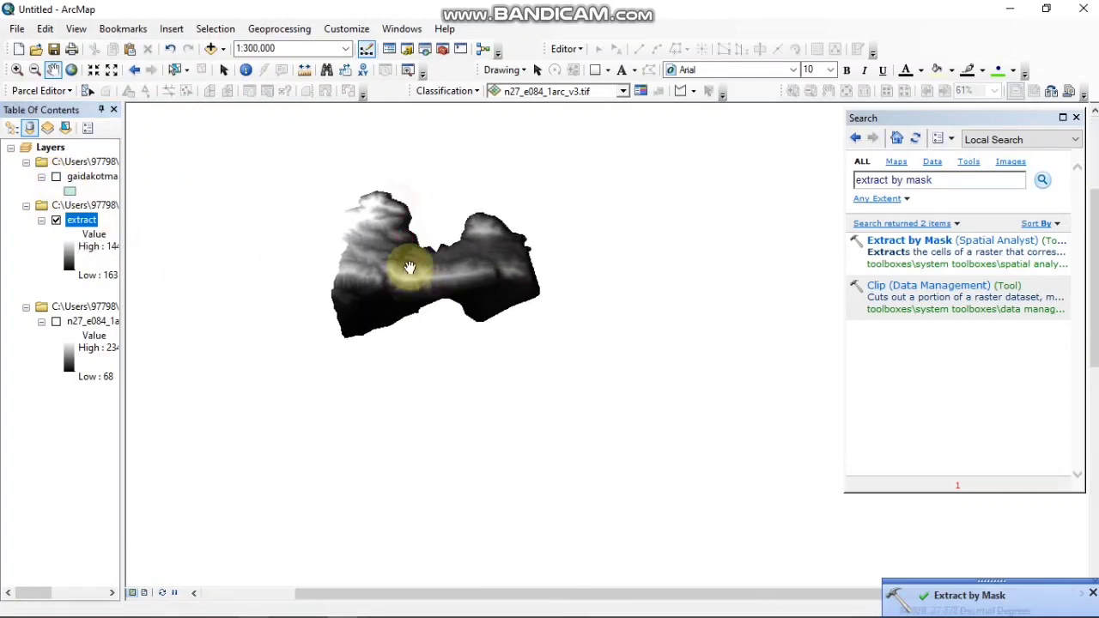
scroll(413, 260, up, 2)
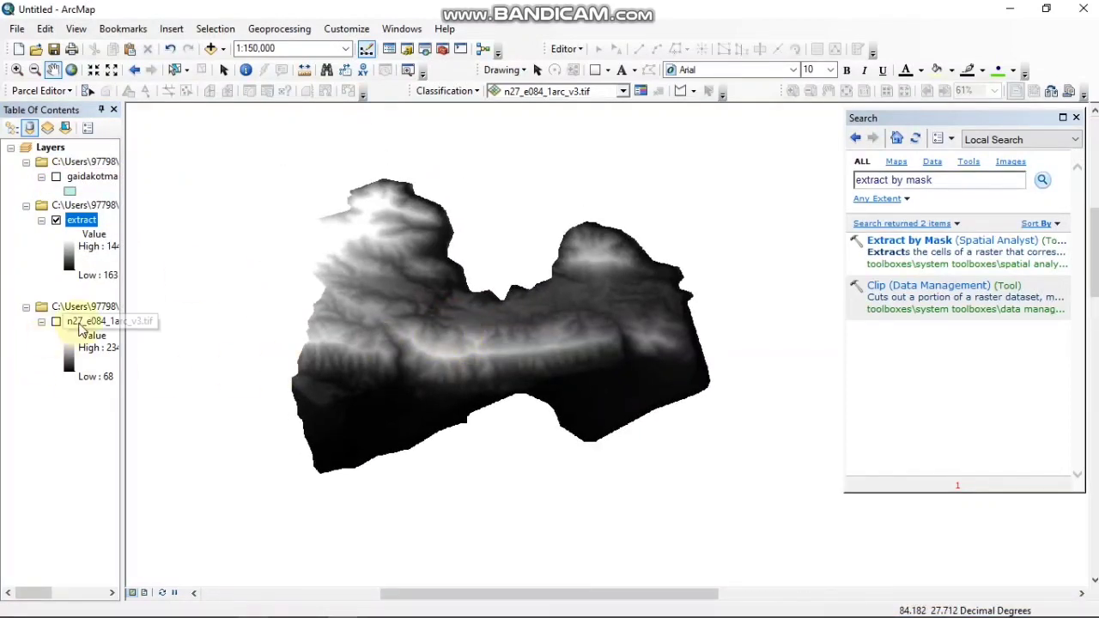
Remove the original n27_e084_1arc_v3.tif layer from the map.
right_click(80, 323)
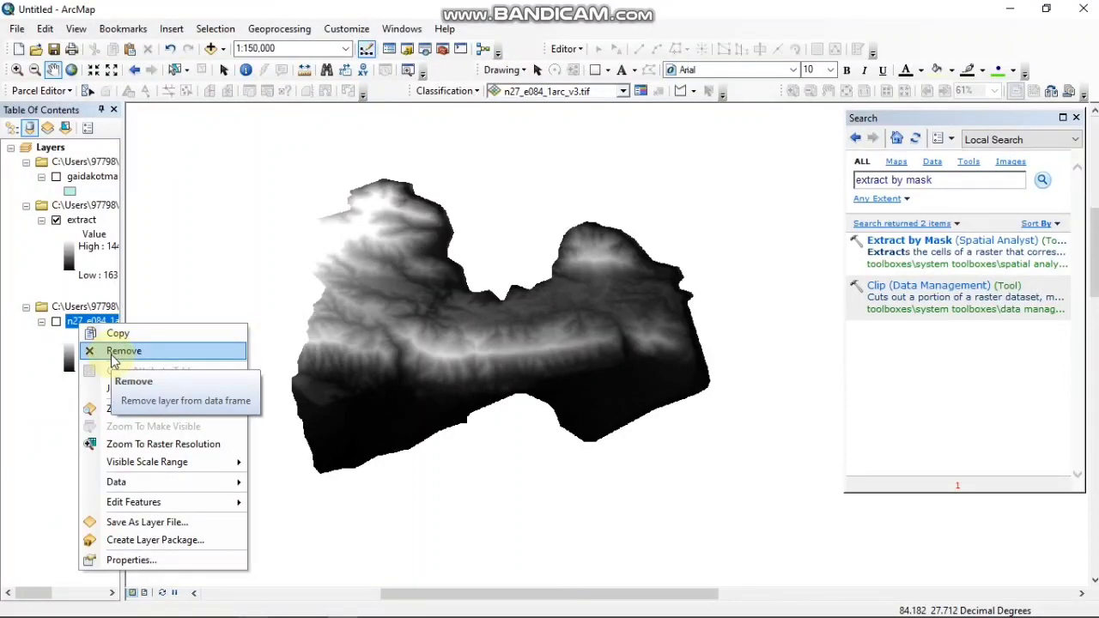
click(124, 351)
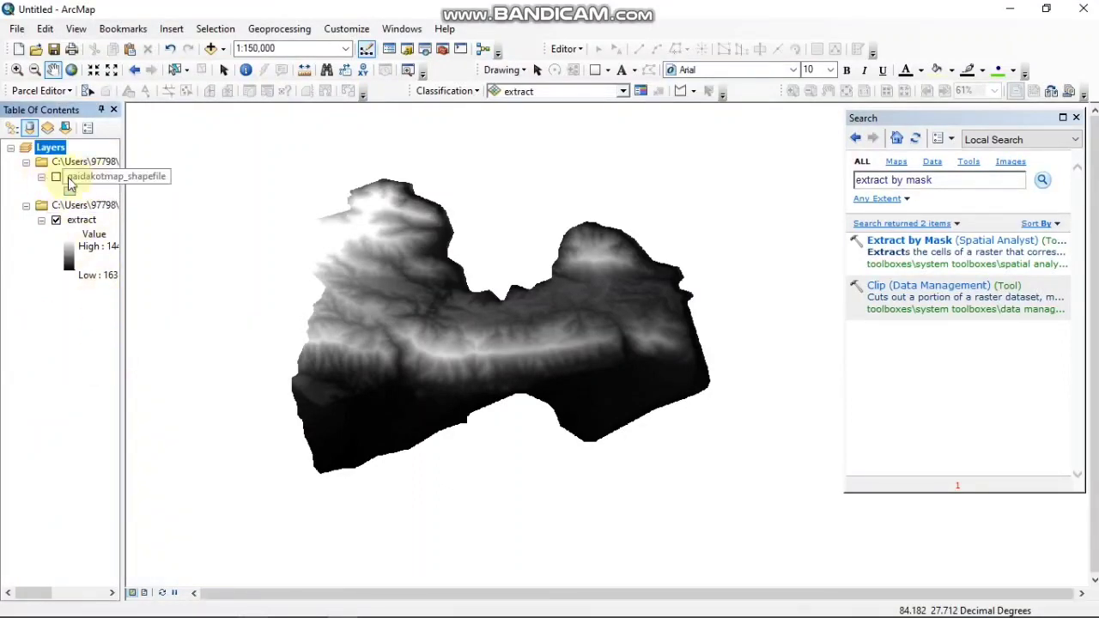
mouse_move(441, 319)
mouse_down()
mouse_move(462, 326)
mouse_move(426, 331)
mouse_up()
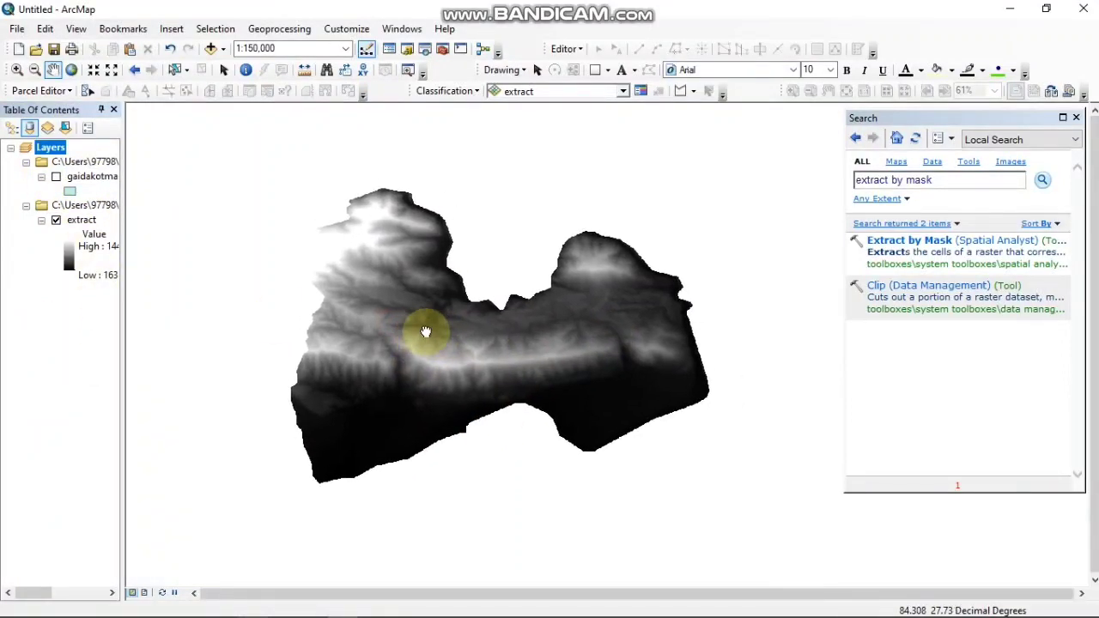
Search for "contour" and open the Contour (3D Analyst) tool.
click(950, 179)
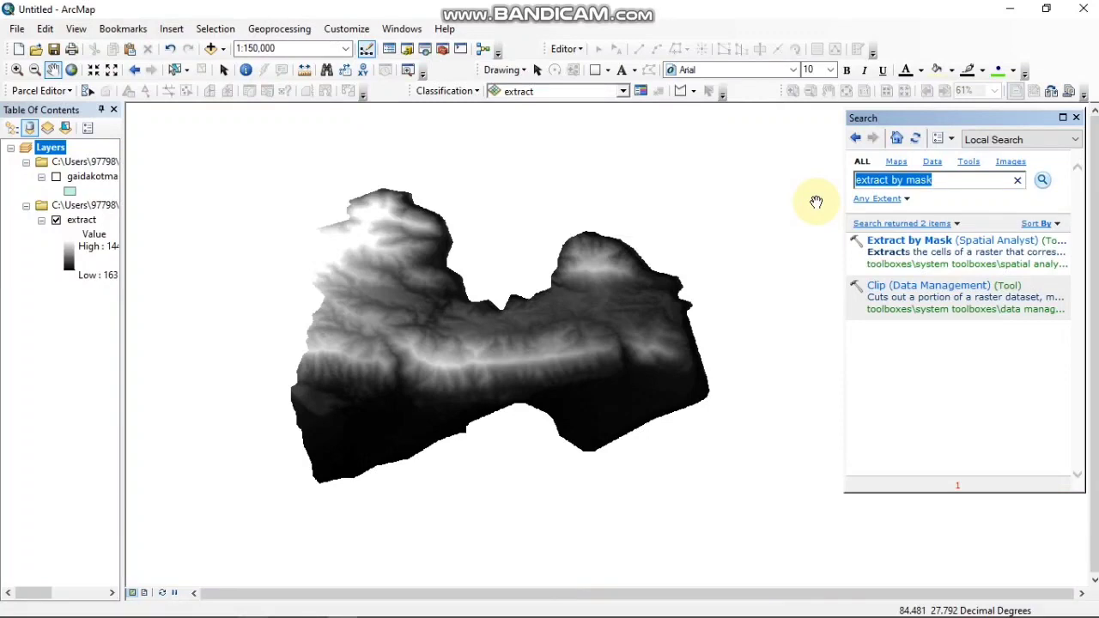
text(contour)
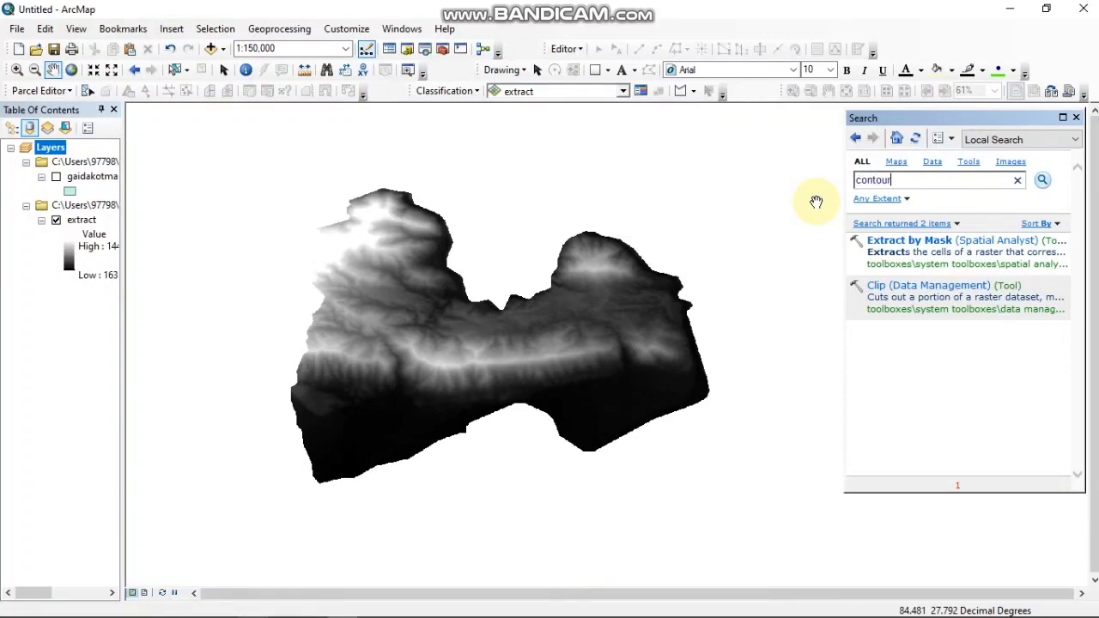
key(Return)
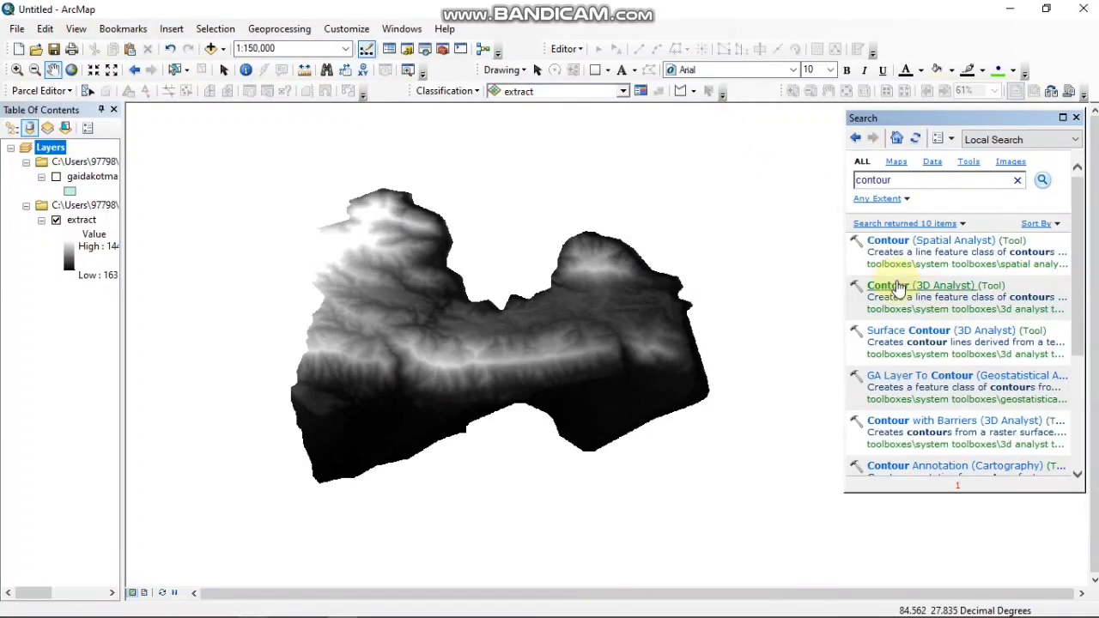
click(893, 286)
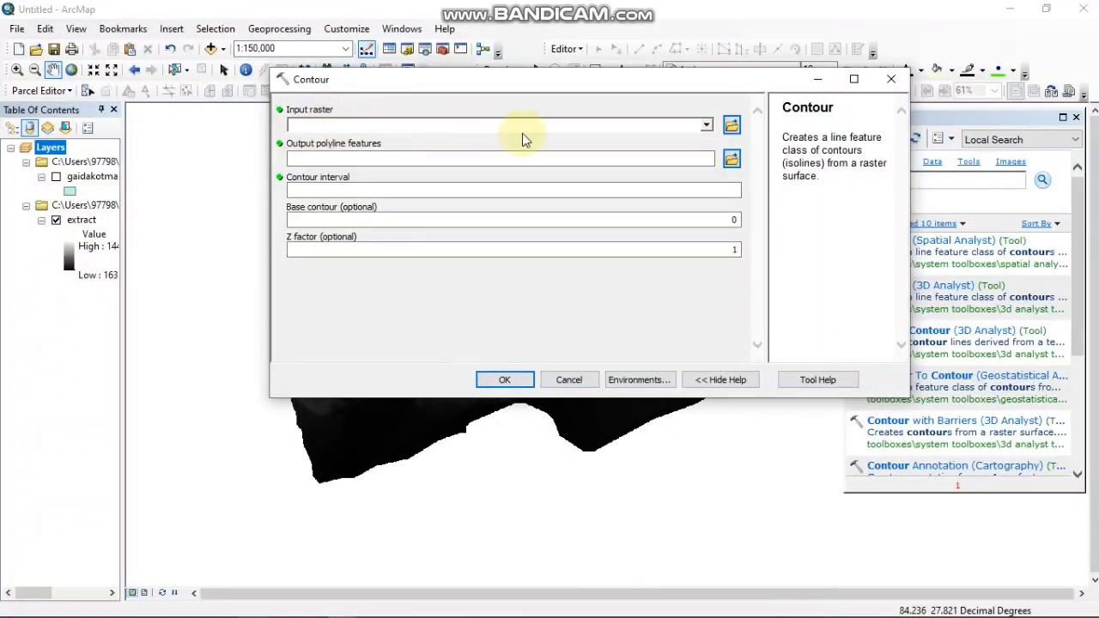
Generate contours from the extract raster at an interval of 20, saving the output as contour1.shp in the set4 folder.
click(706, 126)
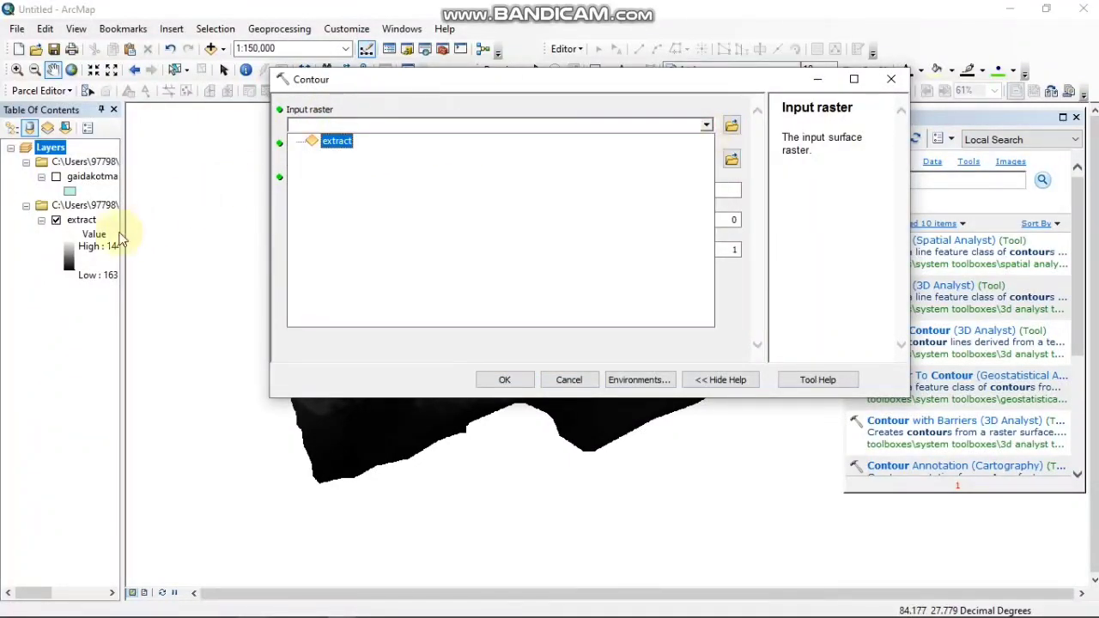
click(341, 150)
click(730, 159)
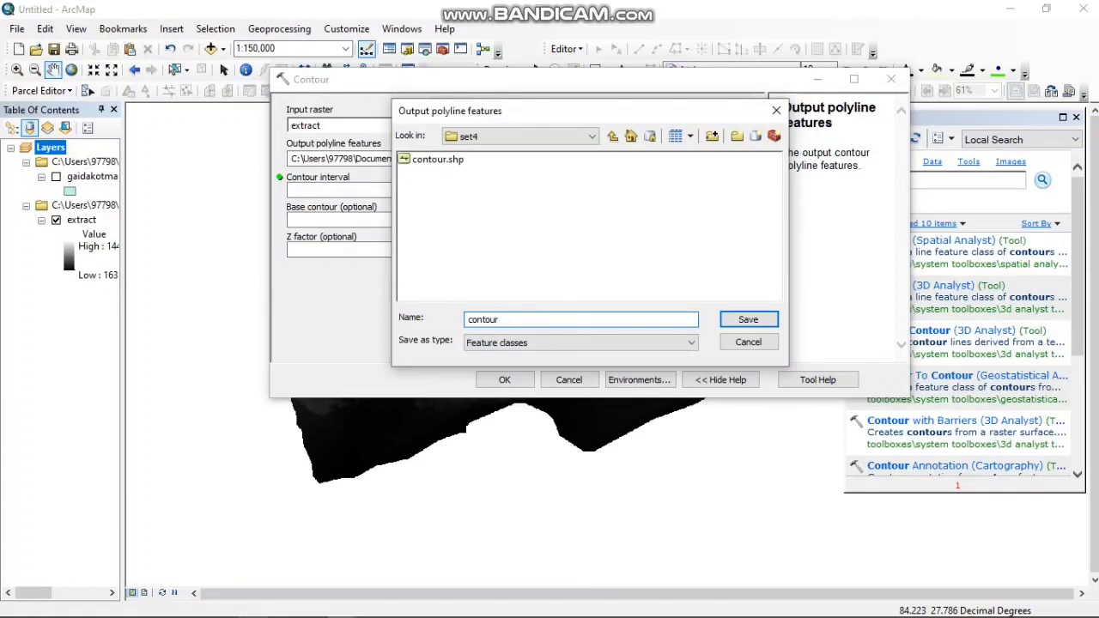
click(759, 327)
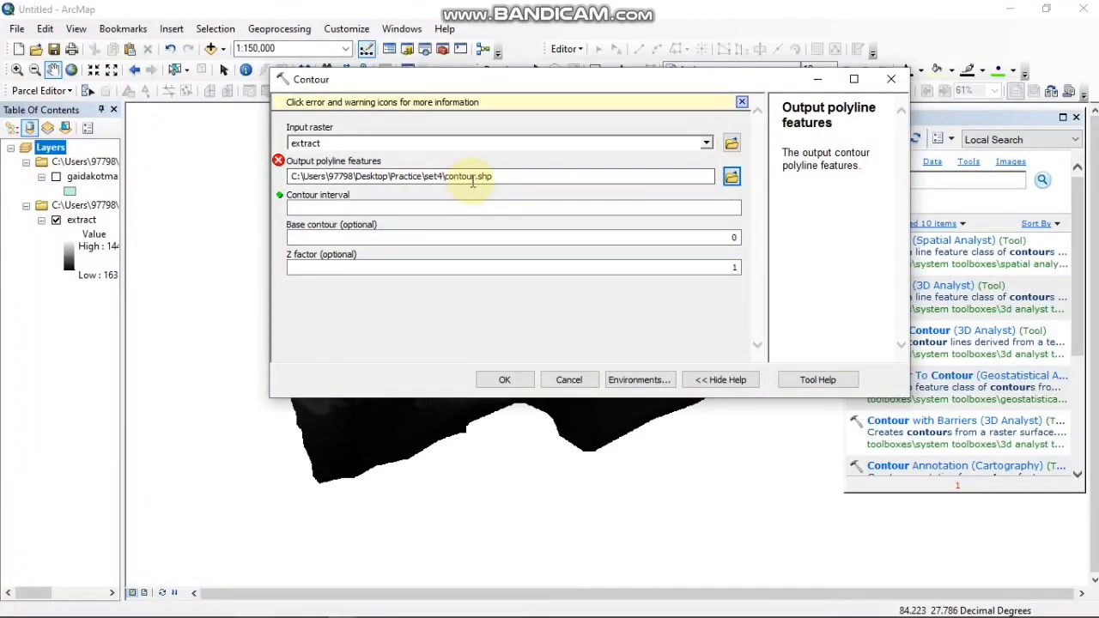
click(279, 161)
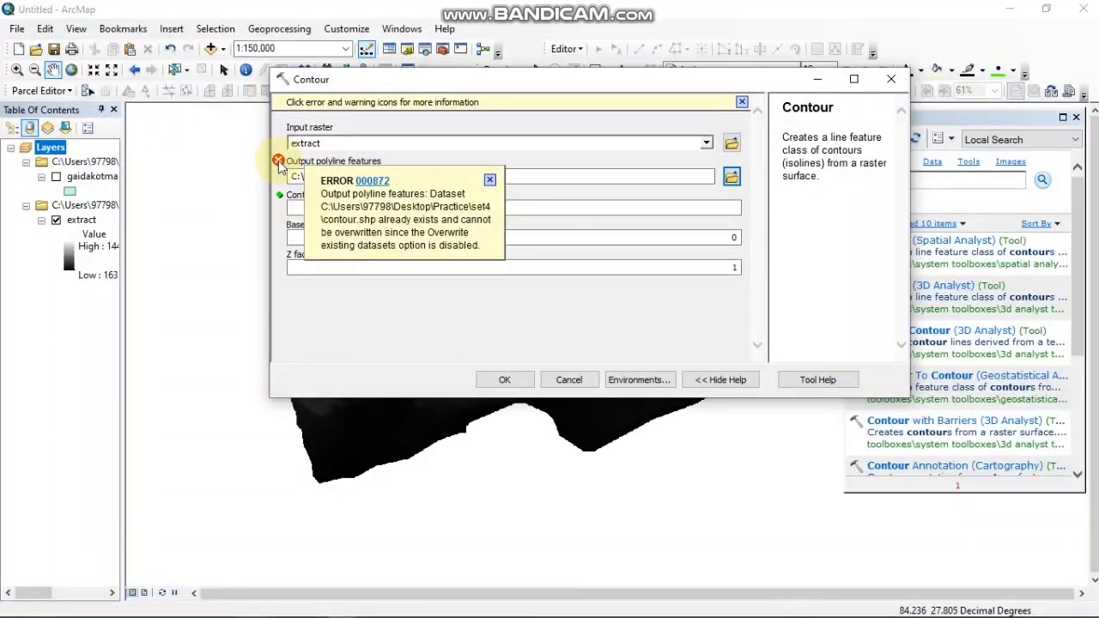
click(490, 179)
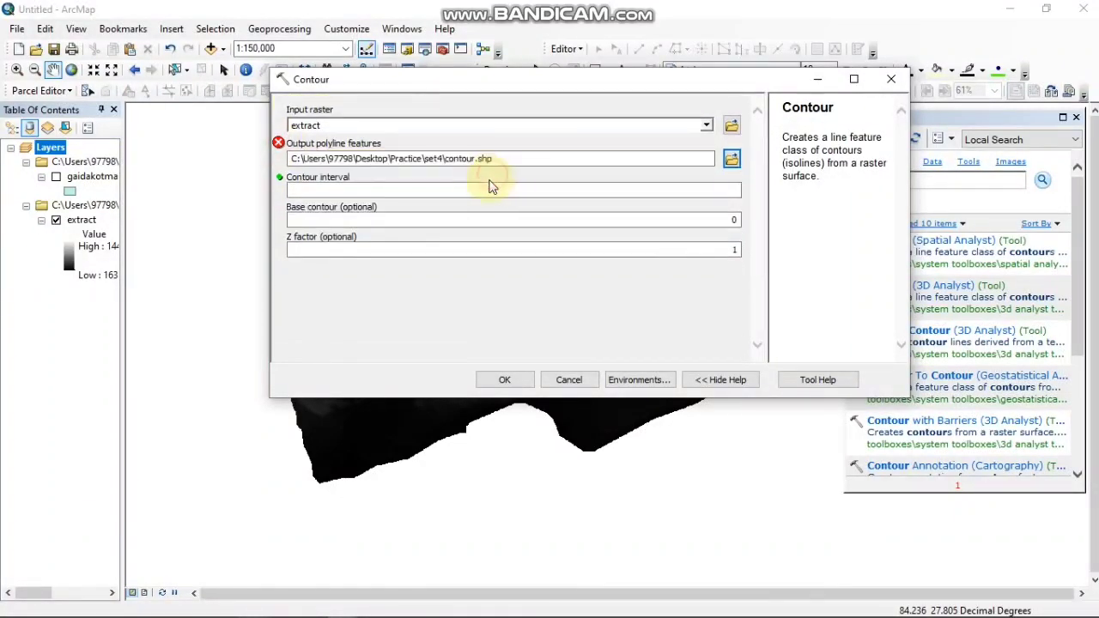
click(475, 159)
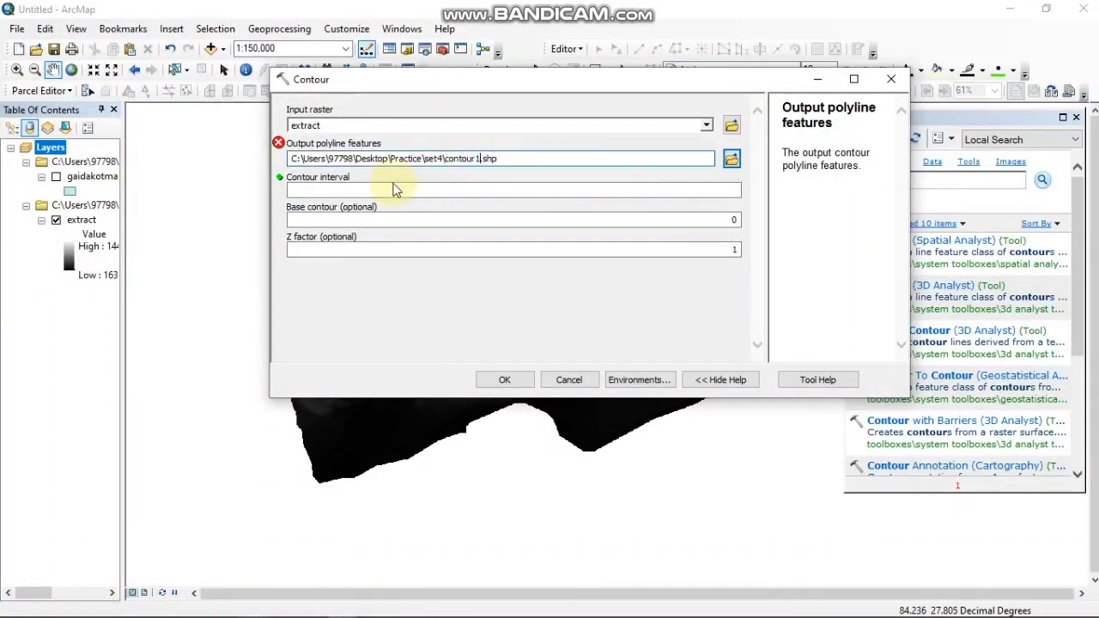
click(351, 189)
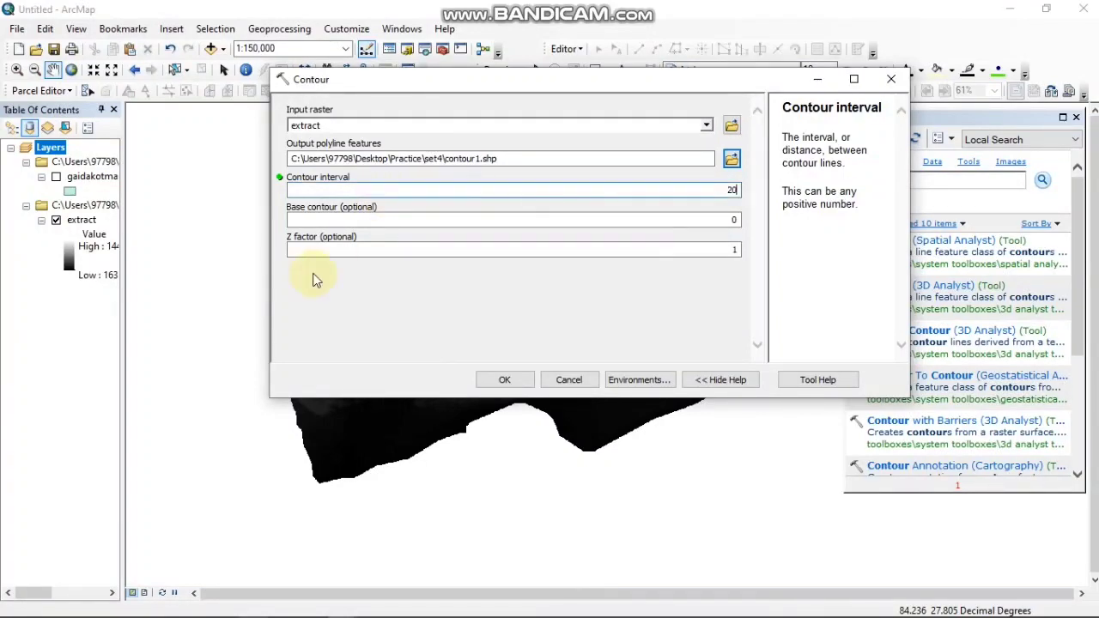
click(504, 379)
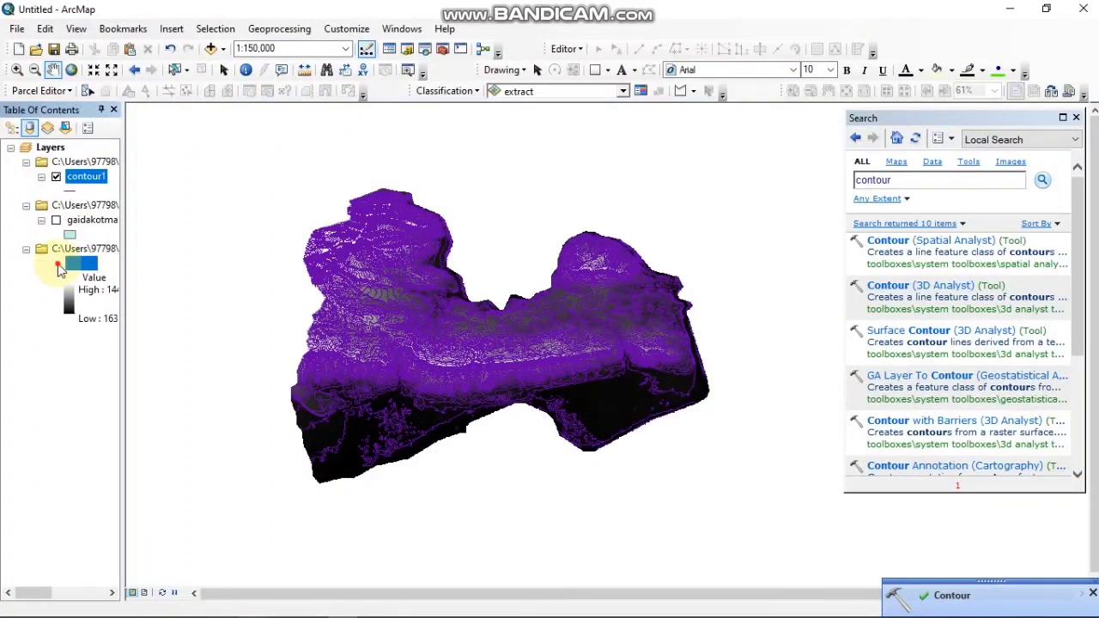
Hide the extract raster and examine the contour1 lines across the municipality.
click(55, 263)
scroll(561, 329, down, 3)
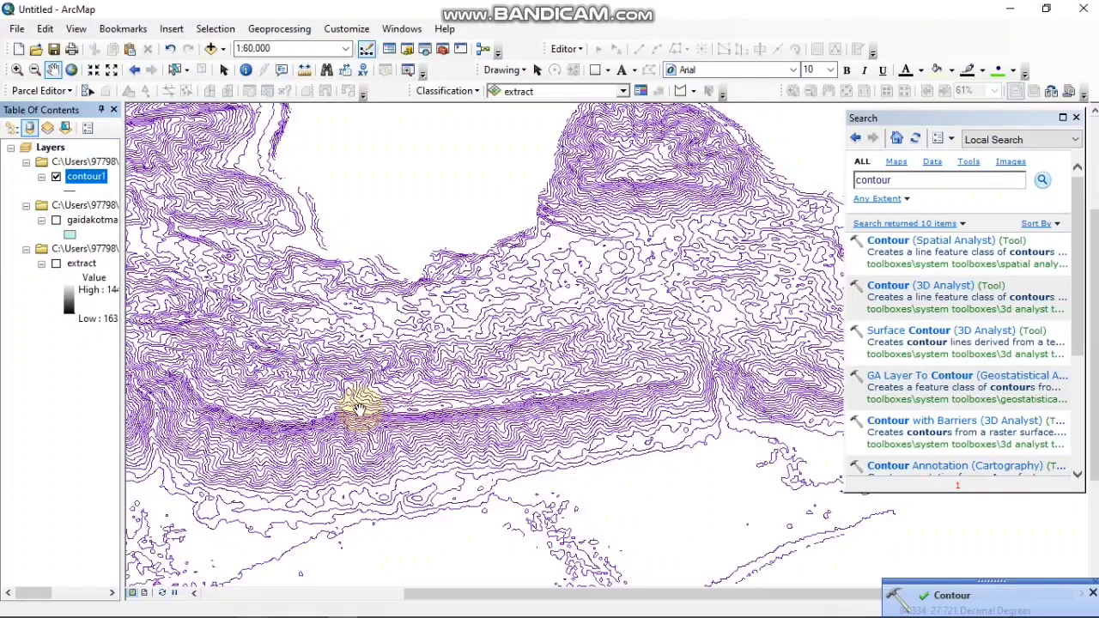
drag(358, 374, 467, 362)
drag(225, 288, 278, 311)
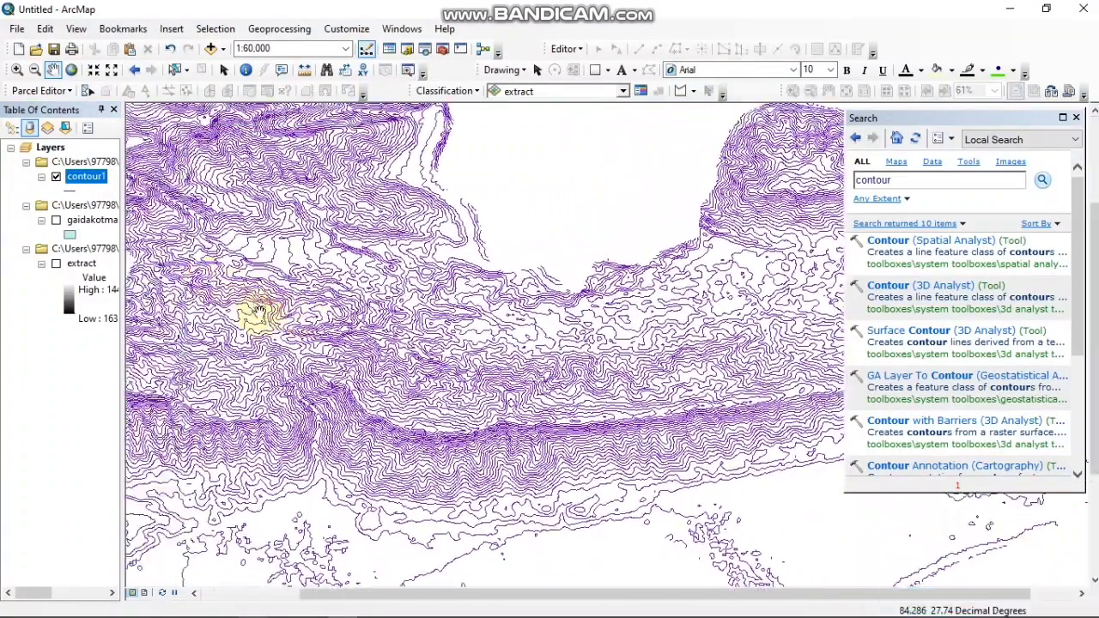
click(584, 395)
drag(585, 393, 452, 355)
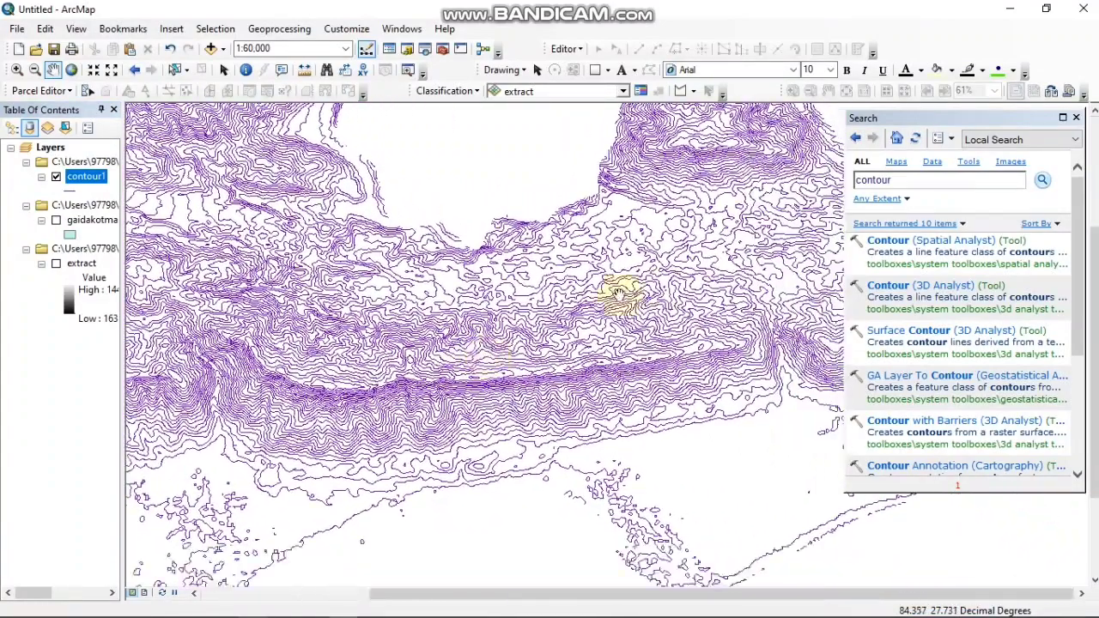
drag(645, 290, 430, 363)
drag(466, 188, 495, 273)
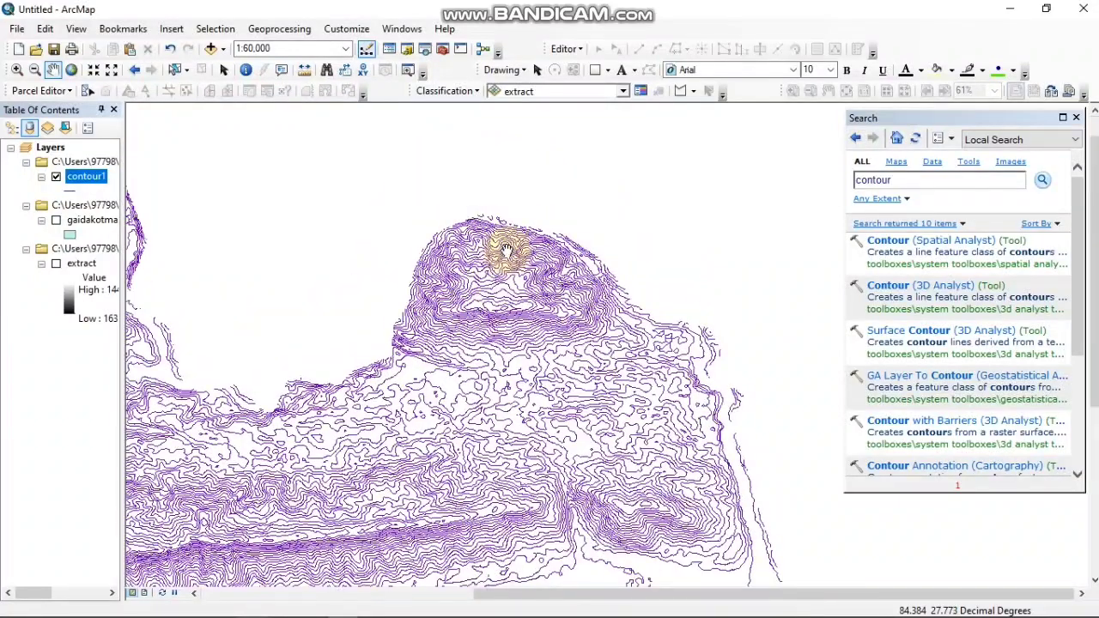
scroll(503, 245, up, 2)
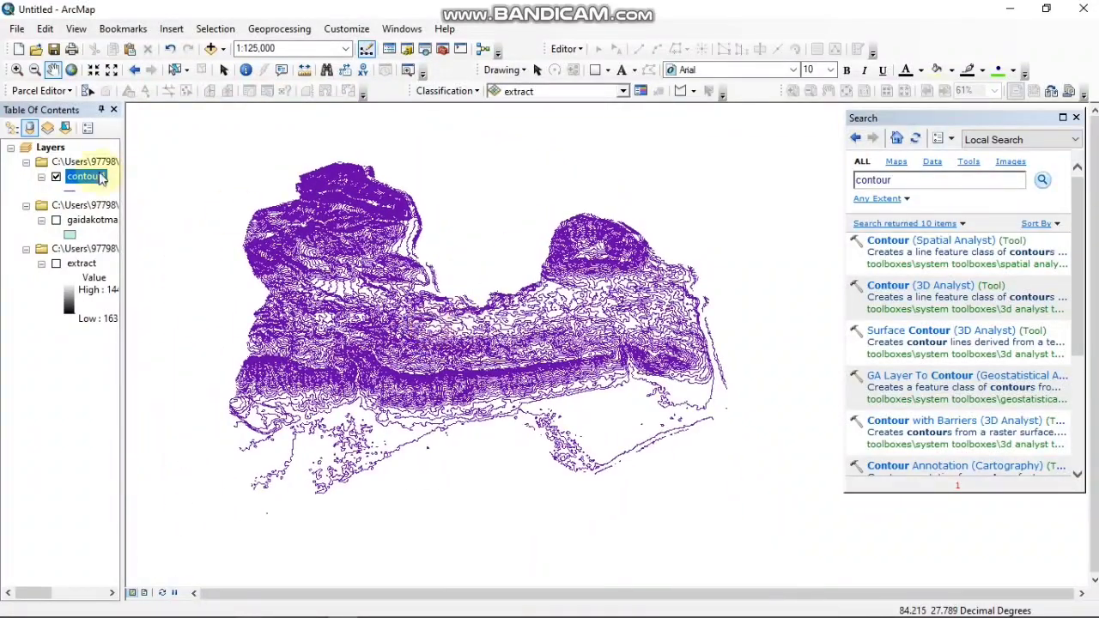
Search for "create tin" and open the Create TIN (3D Analyst) tool.
click(942, 180)
double_click(884, 185)
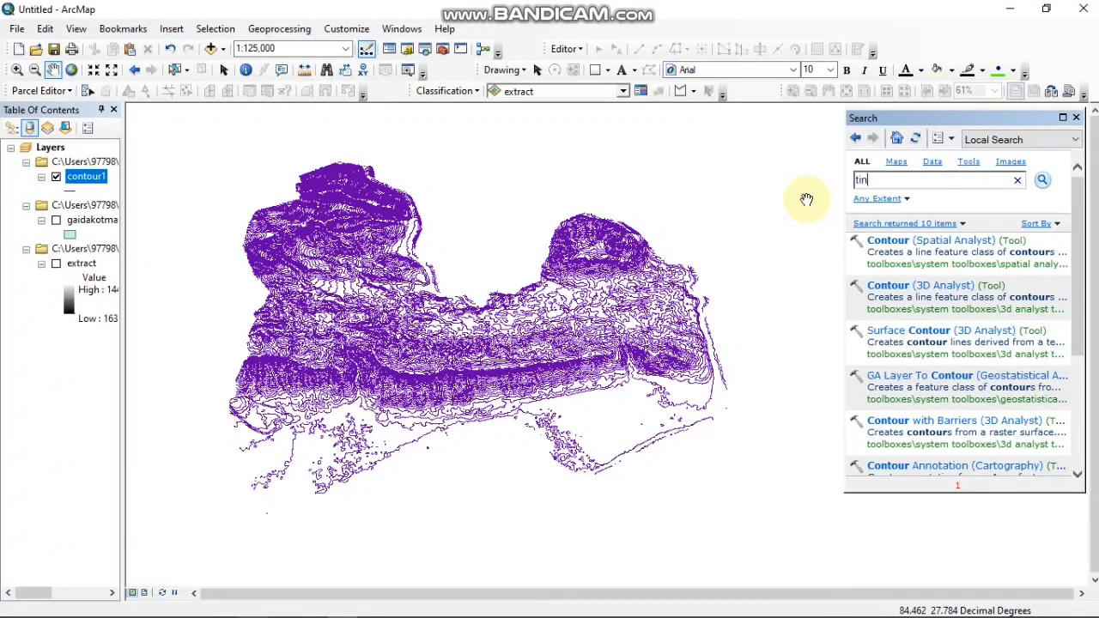
key(Return)
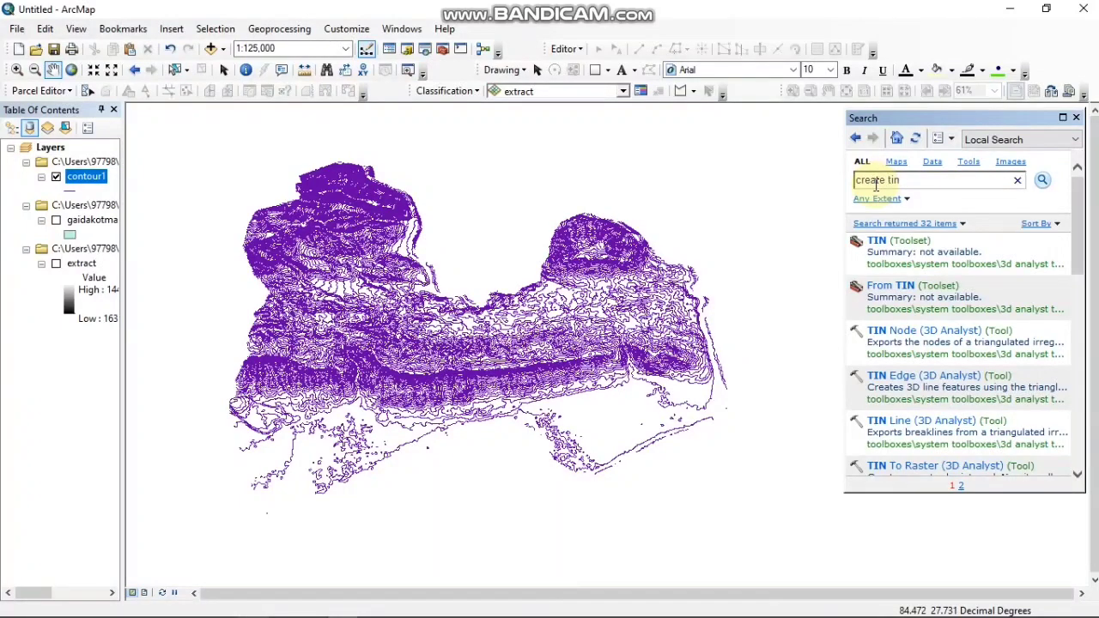
key(Return)
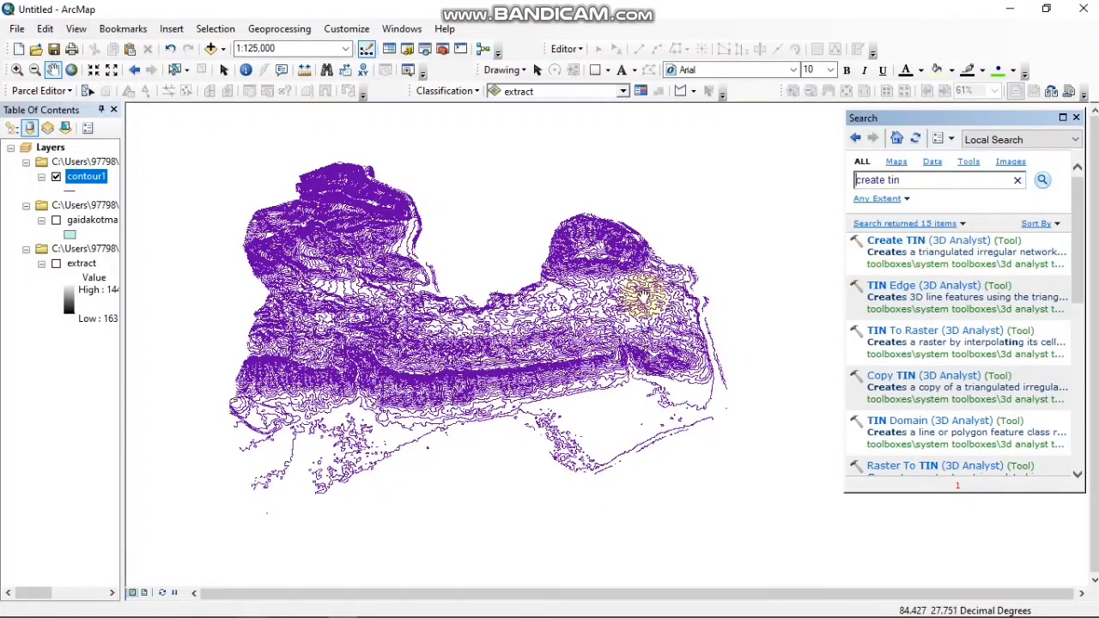
scroll(427, 302, up, 1)
scroll(427, 303, up, 2)
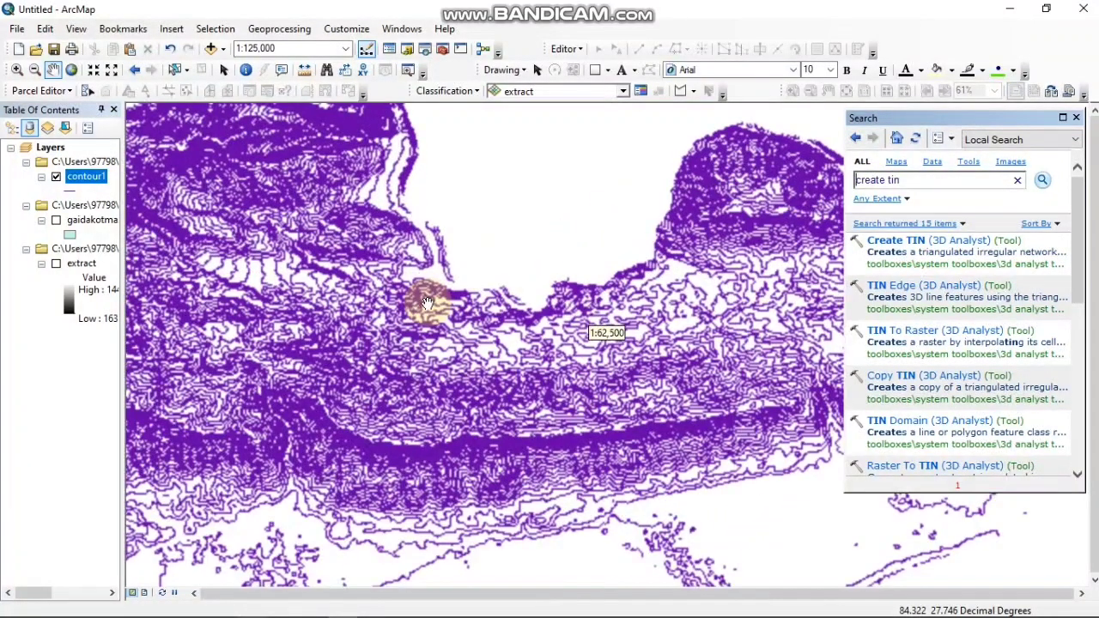
scroll(284, 283, down, 1)
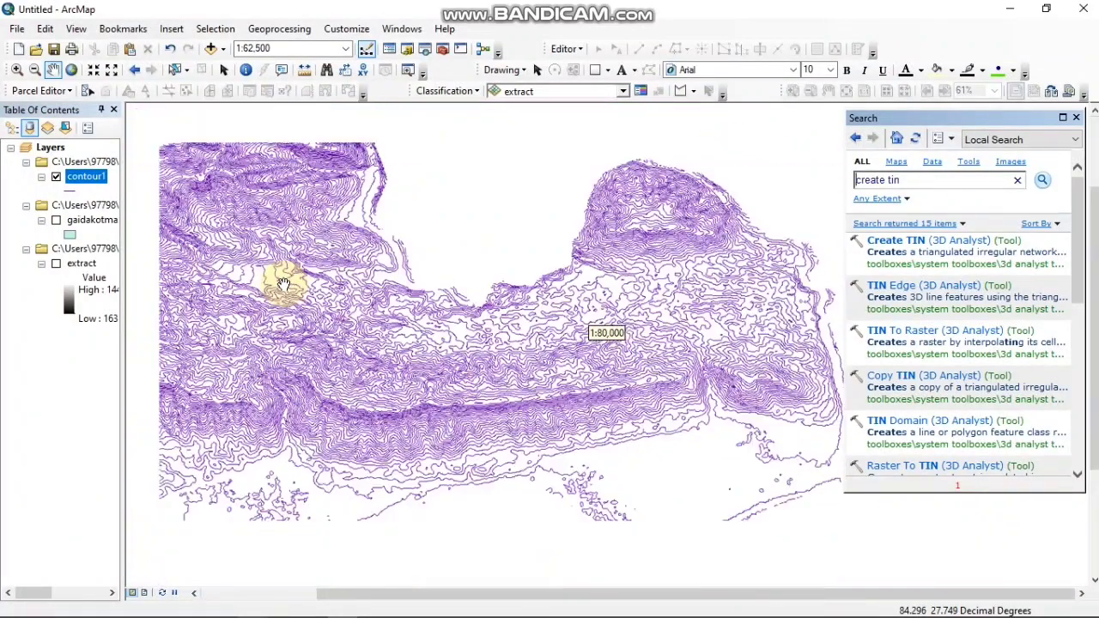
drag(277, 314, 343, 306)
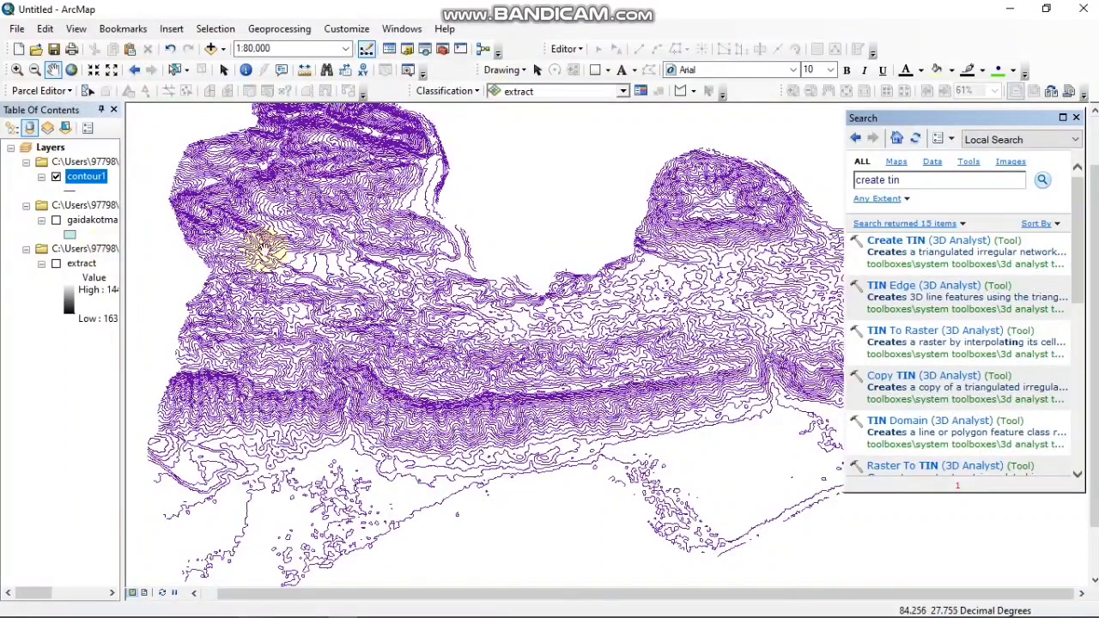
click(923, 238)
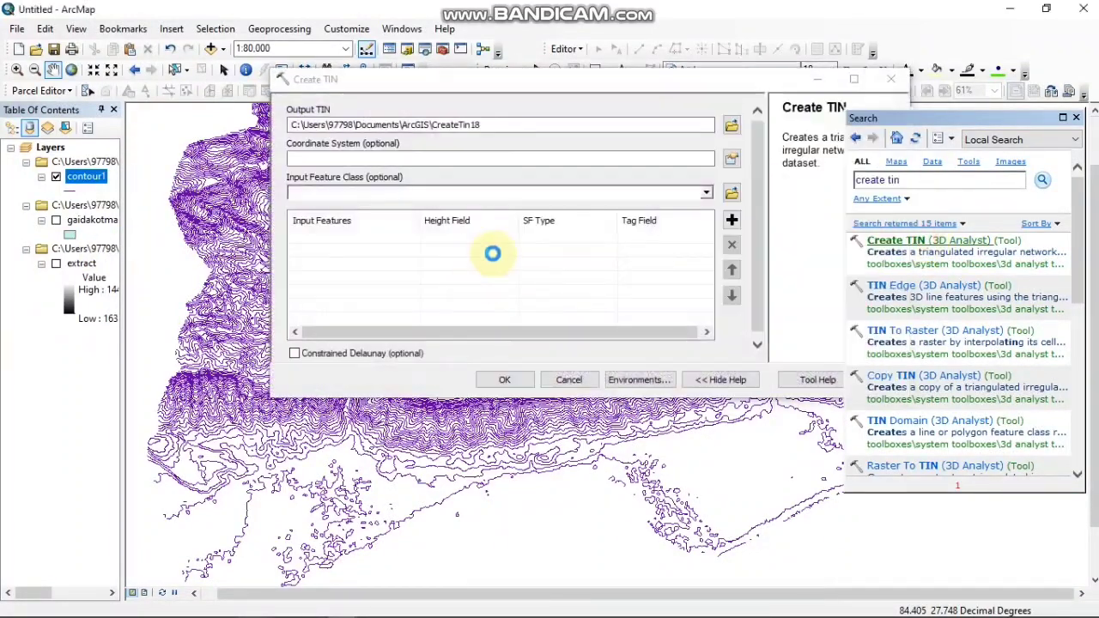
Set the output TIN to "tin" in the set4 folder and its coordinate system to WGS 1984 UTM Zone 45N.
click(727, 126)
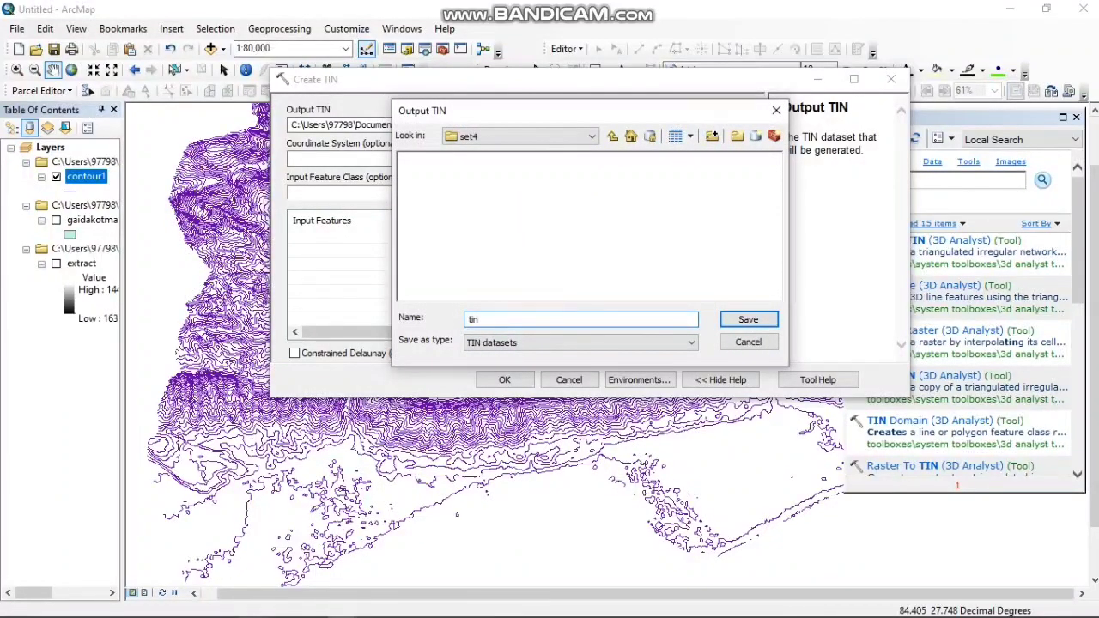
key(Return)
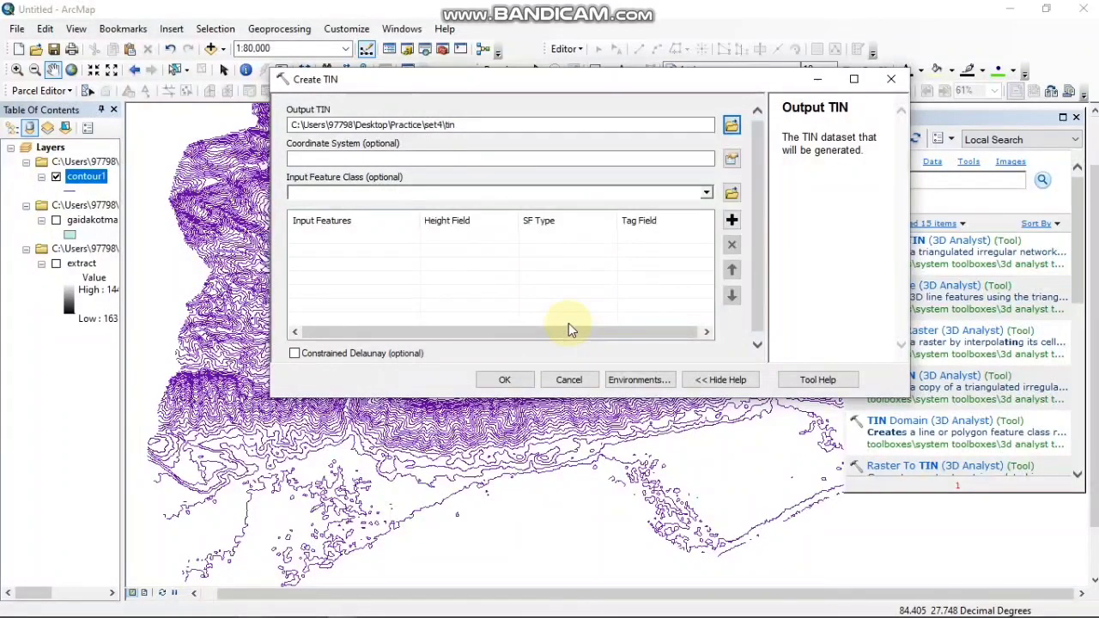
click(731, 161)
click(515, 131)
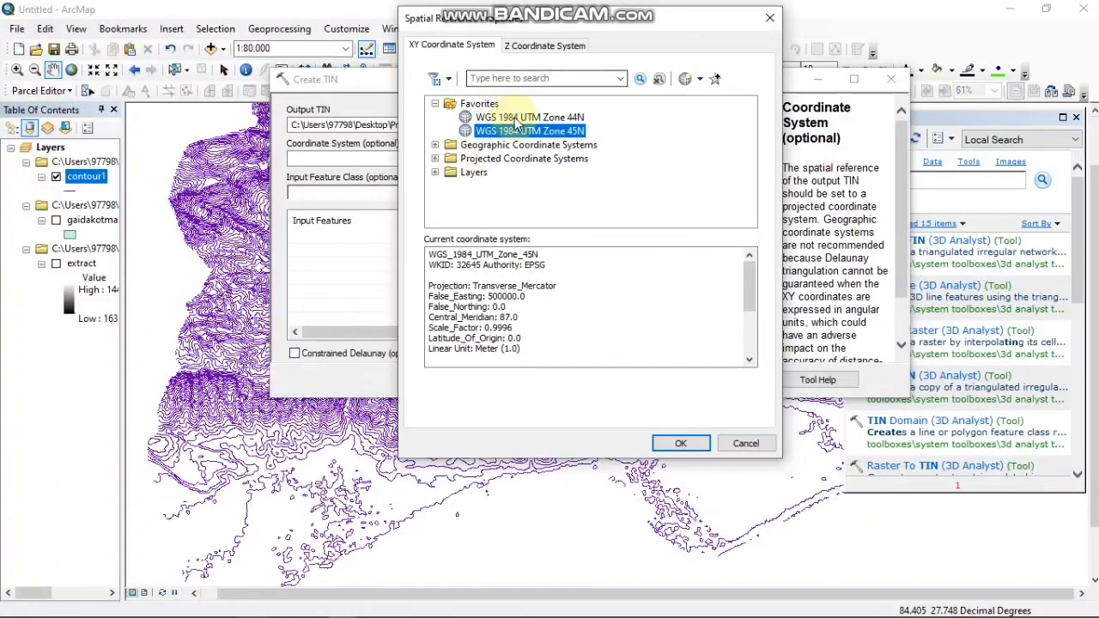
click(519, 119)
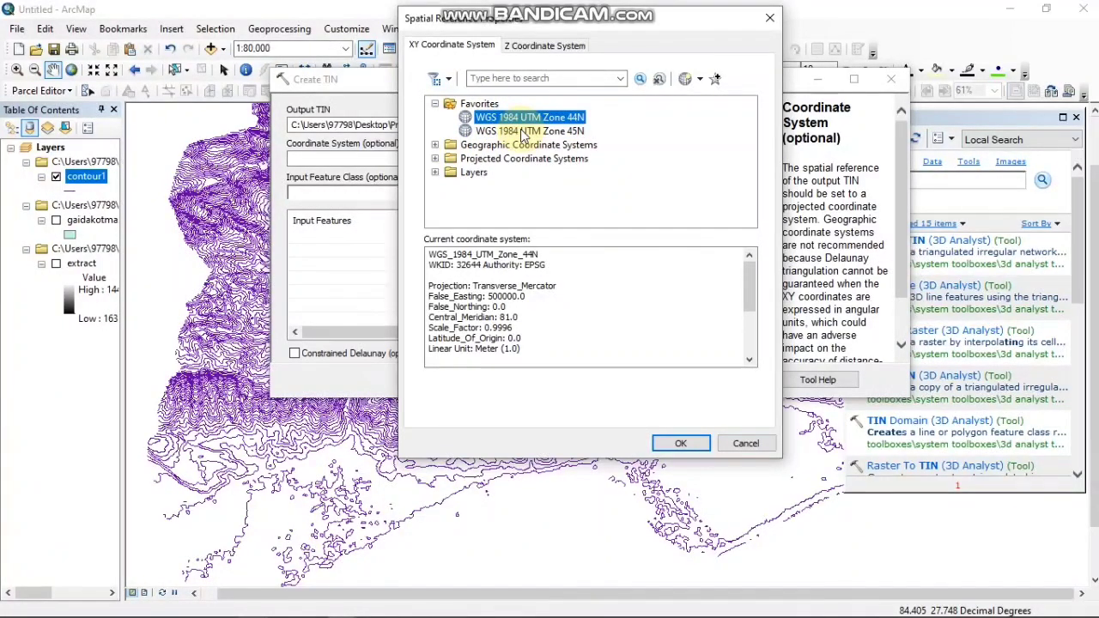
click(524, 130)
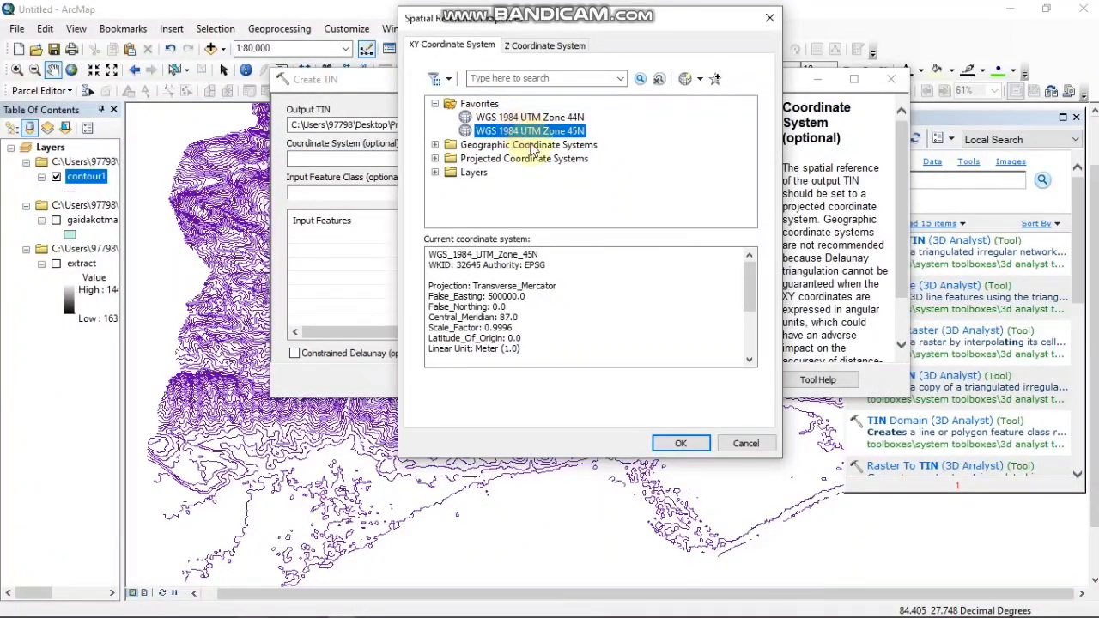
click(690, 448)
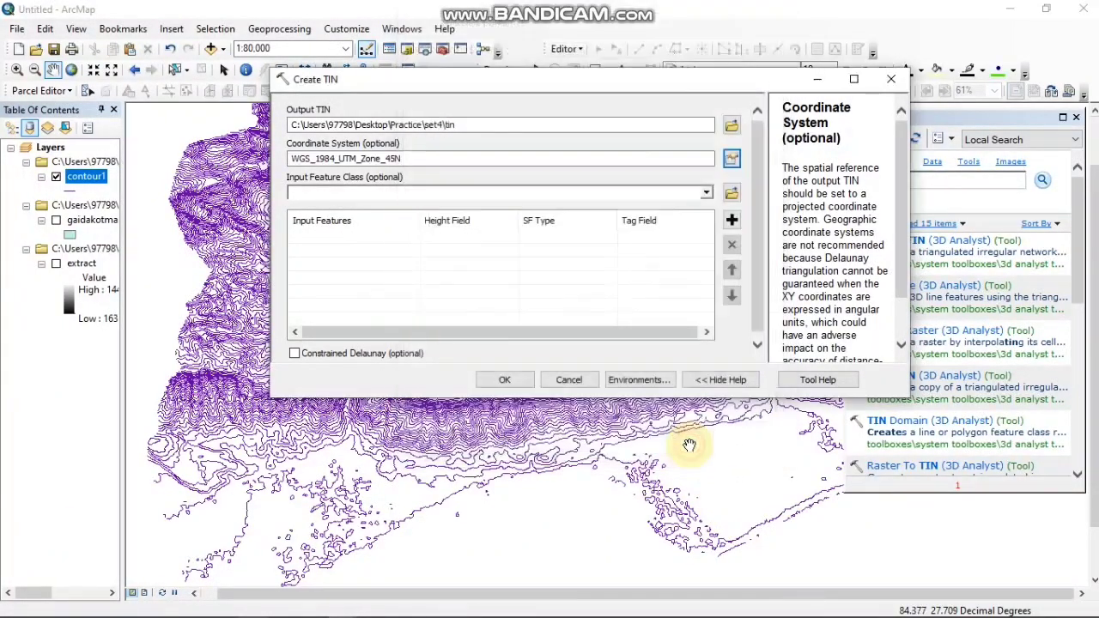
Add contour1 as the input feature class and create the TIN.
click(706, 194)
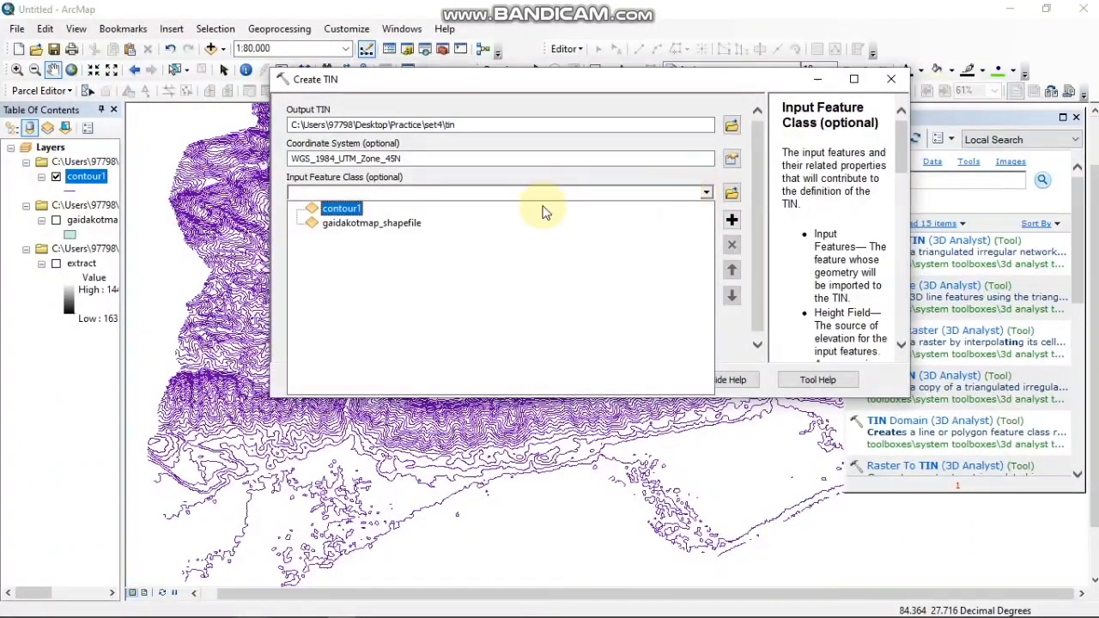
click(347, 209)
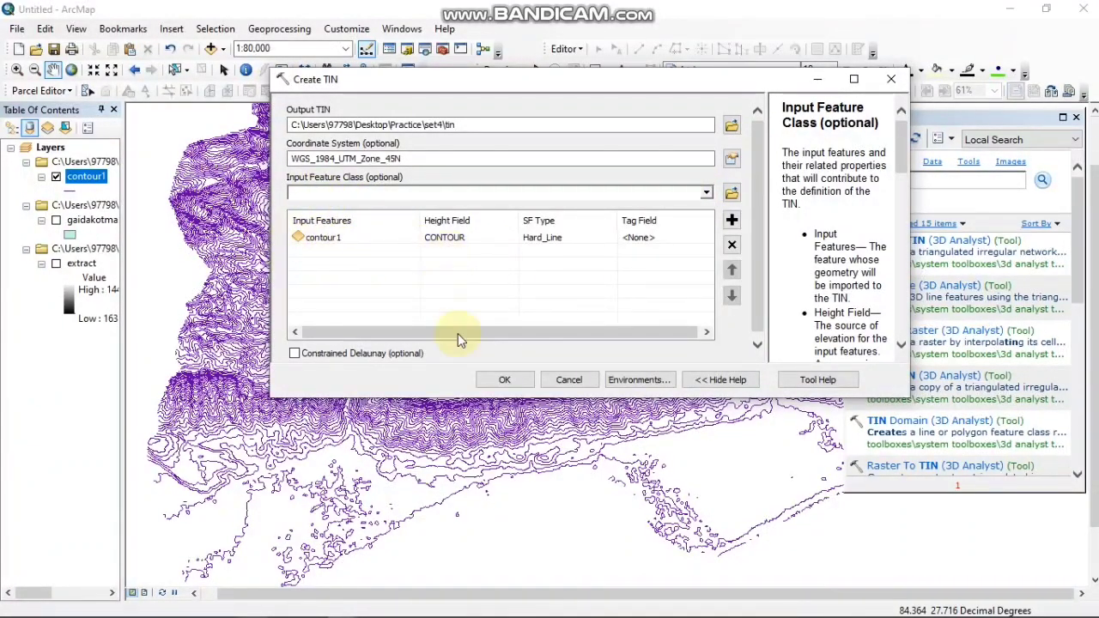
click(505, 380)
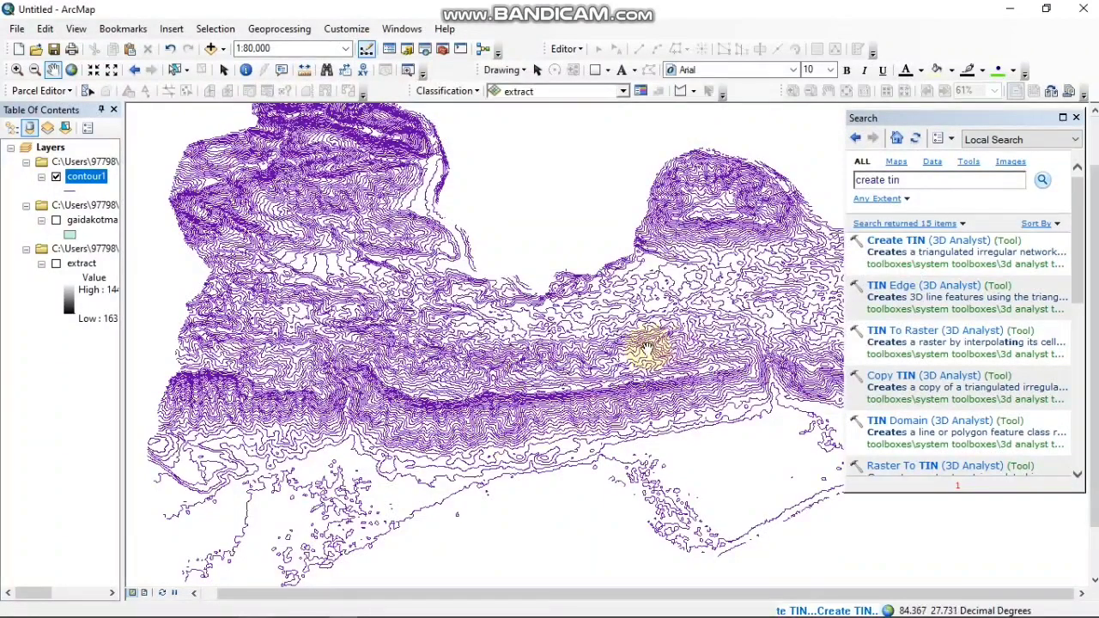
scroll(646, 350, up, 1)
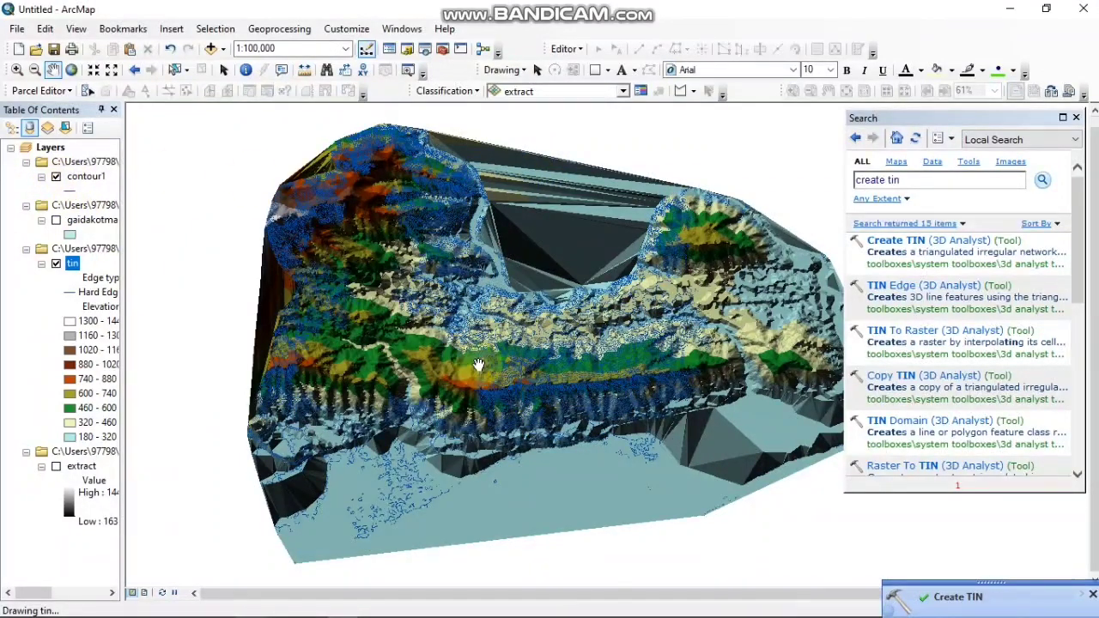
Remove the extract raster layer from the map, then search for "tin to raster" and open the TIN To Raster (3D Analyst) tool.
right_click(86, 468)
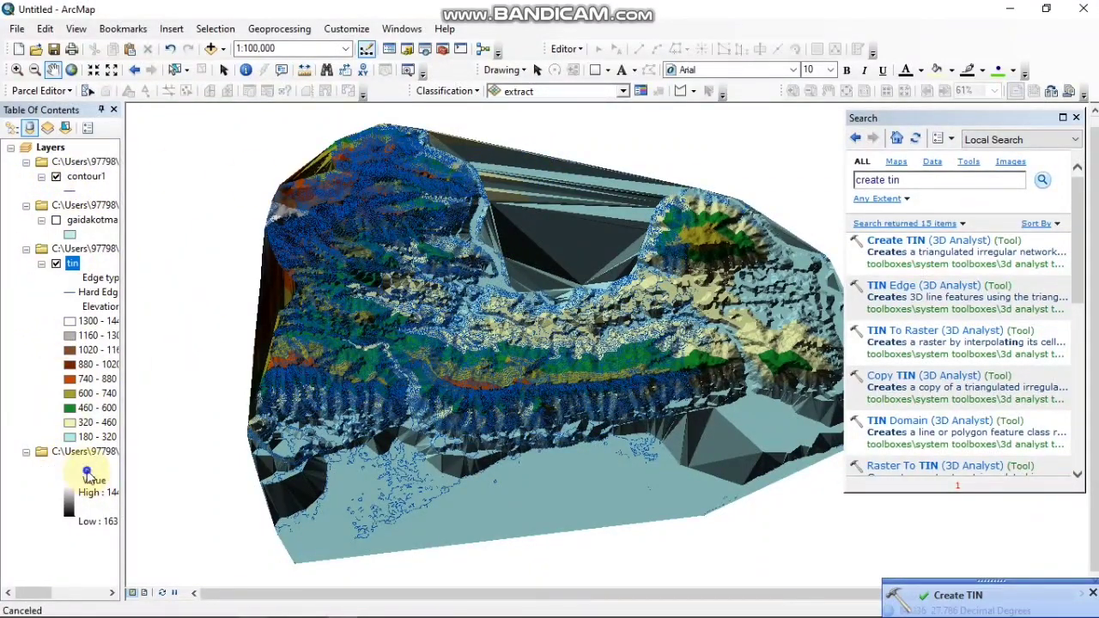
click(134, 251)
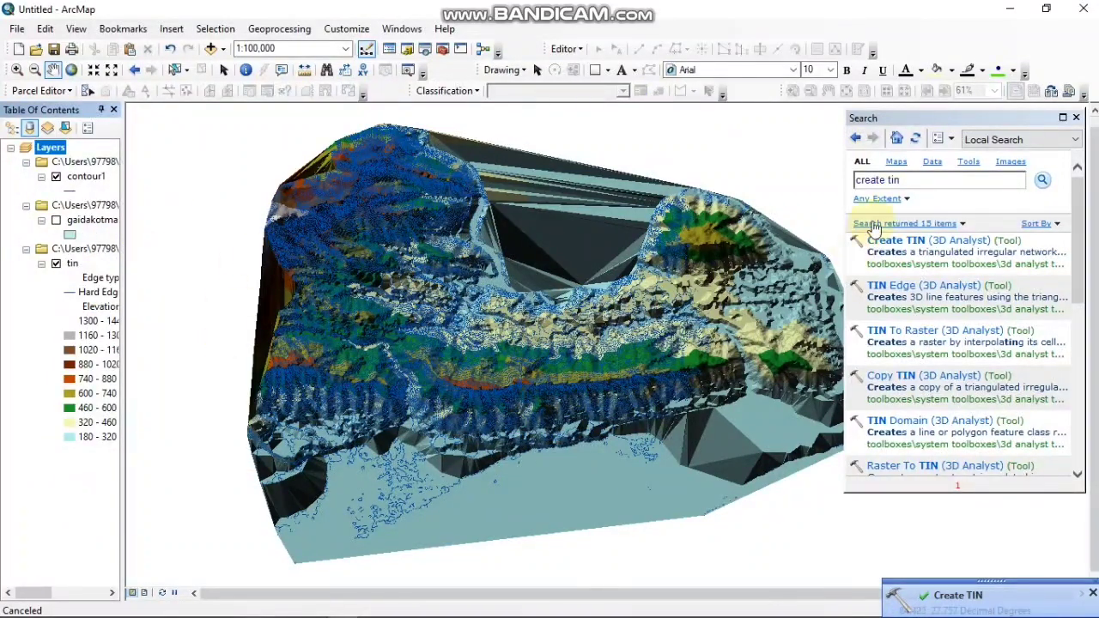
click(904, 180)
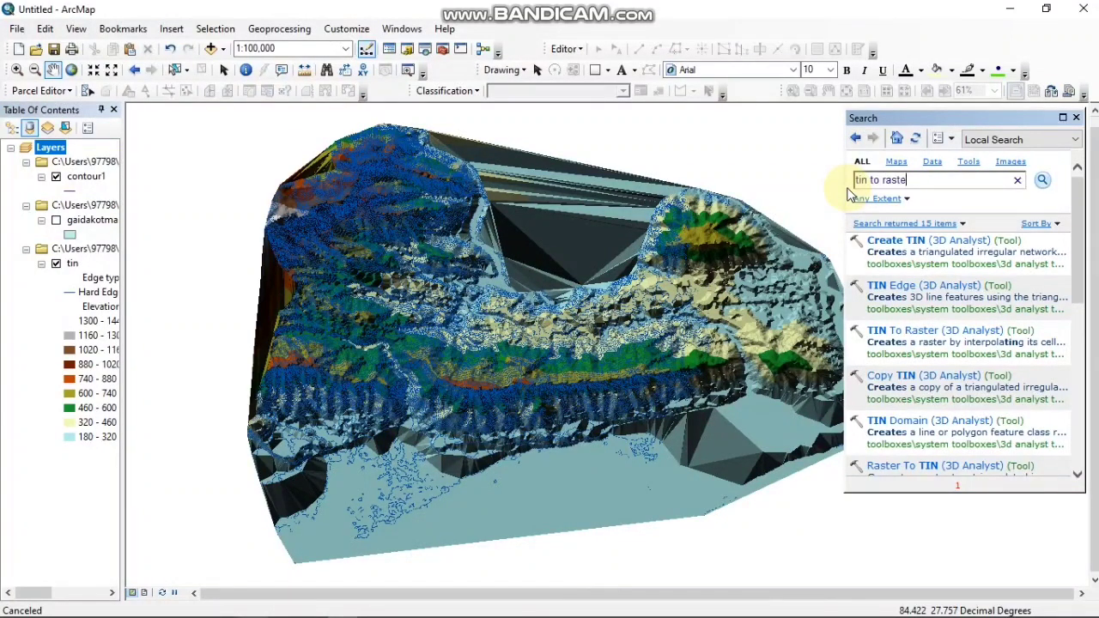
key(Return)
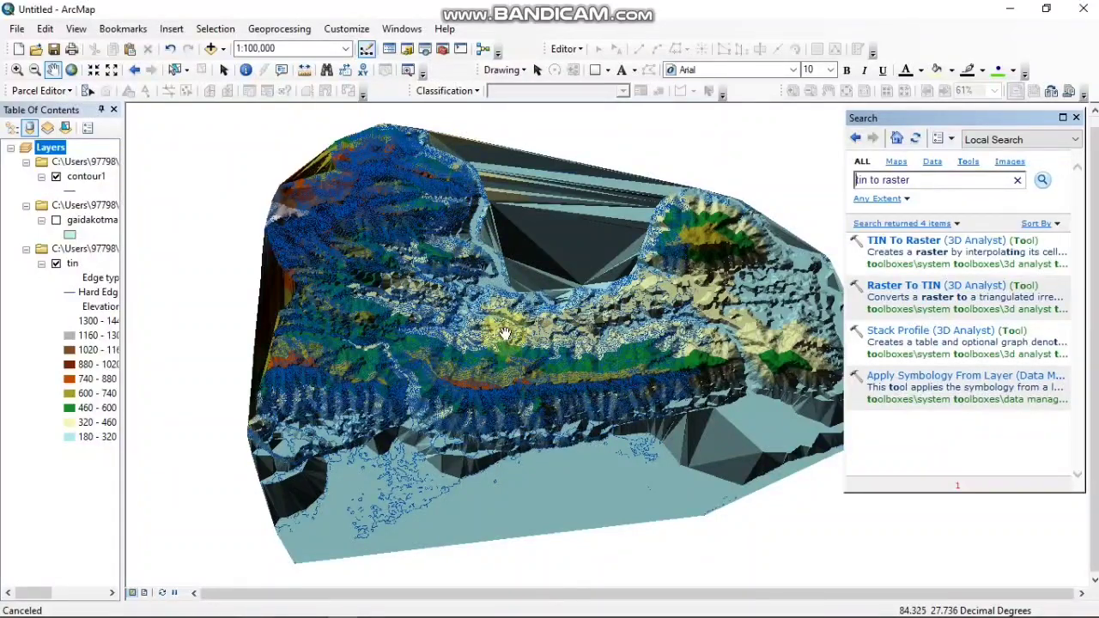
click(959, 245)
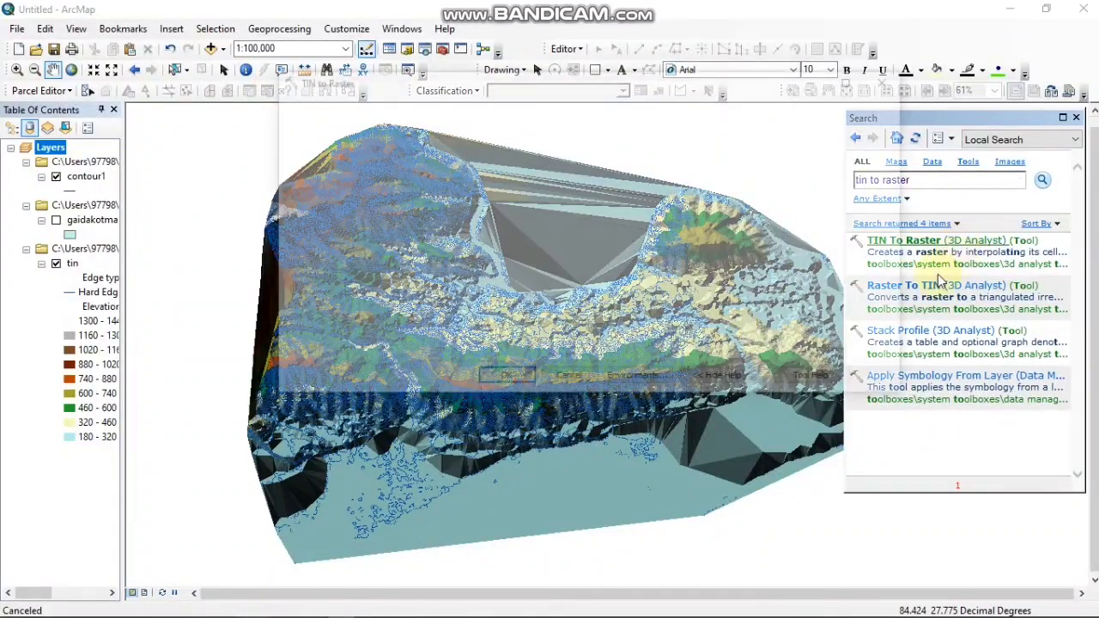
Convert the tin layer to a raster saved as "reaster" in the set4 folder, keeping the default FLOAT, LINEAR and OBSERVATIONS 250 options.
click(710, 125)
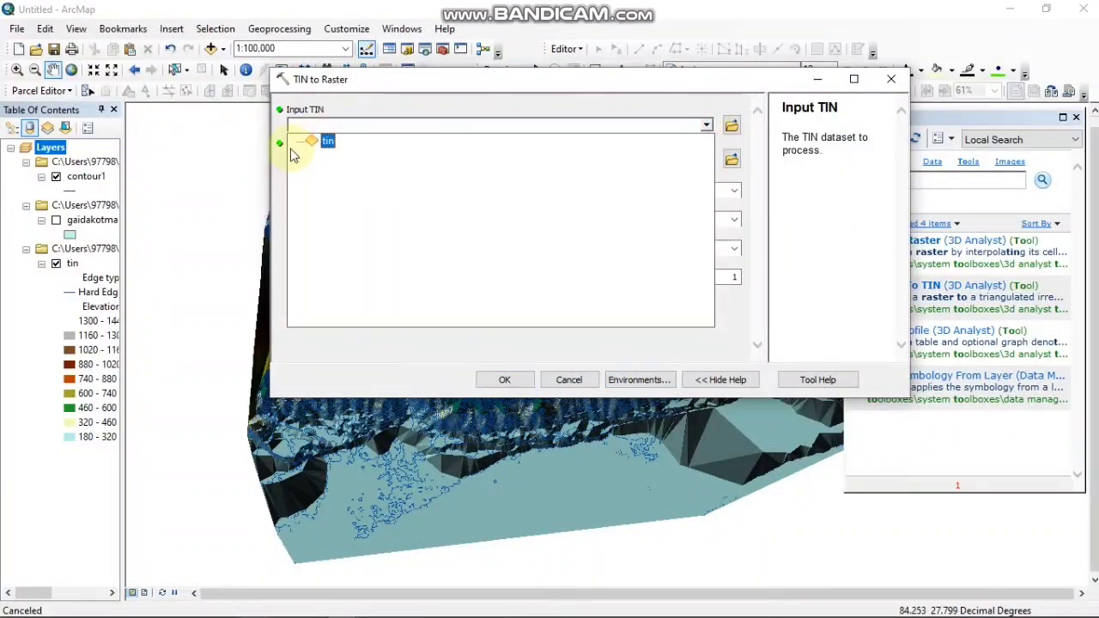
click(326, 142)
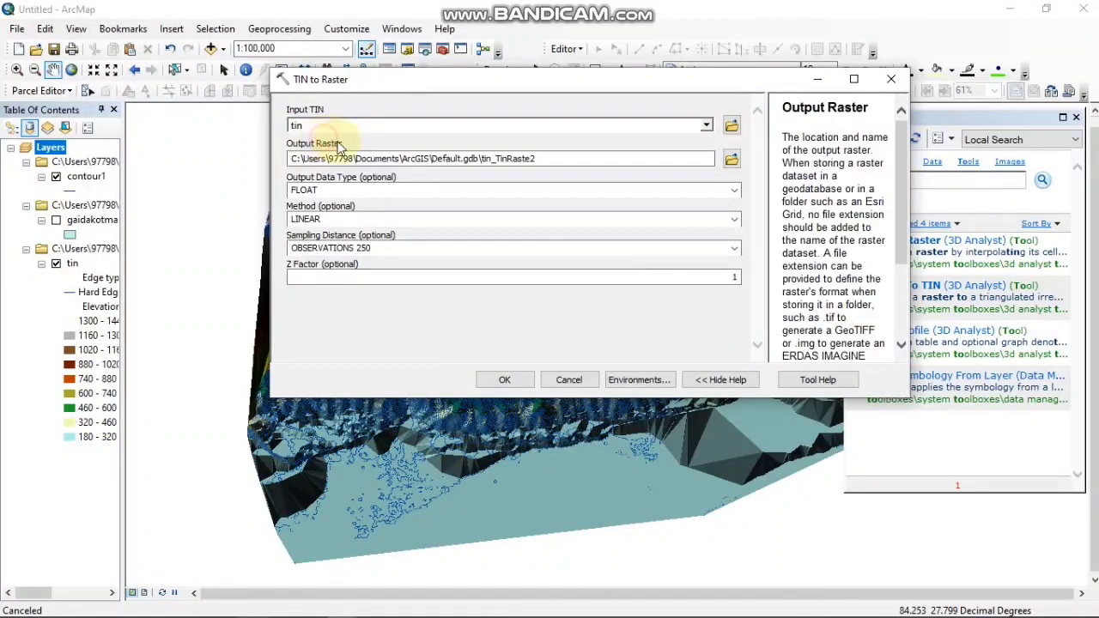
click(732, 159)
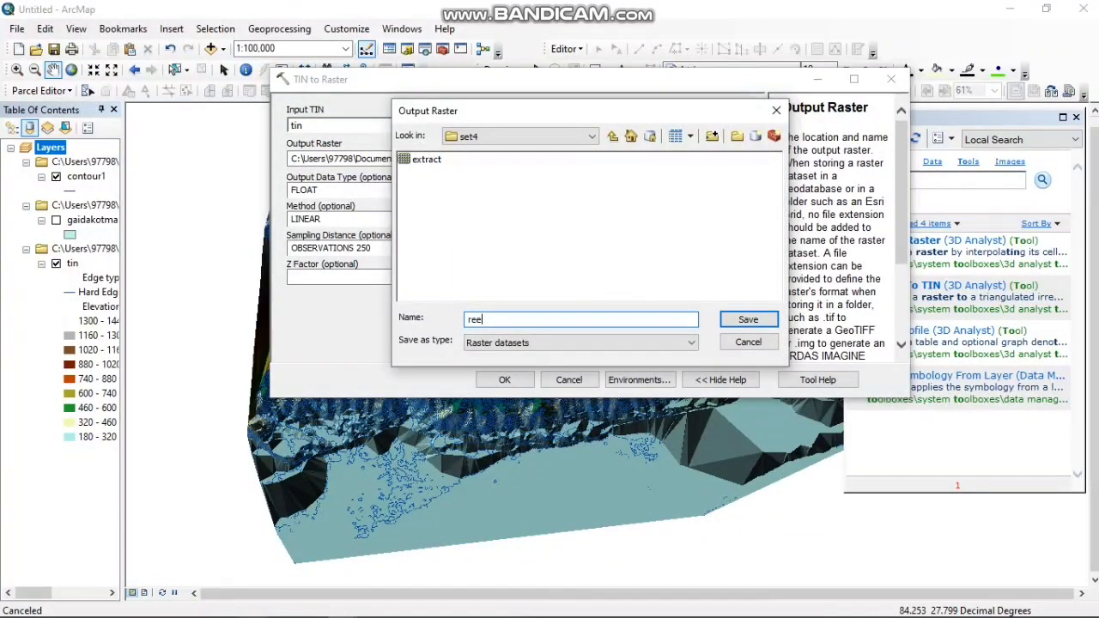
key(Return)
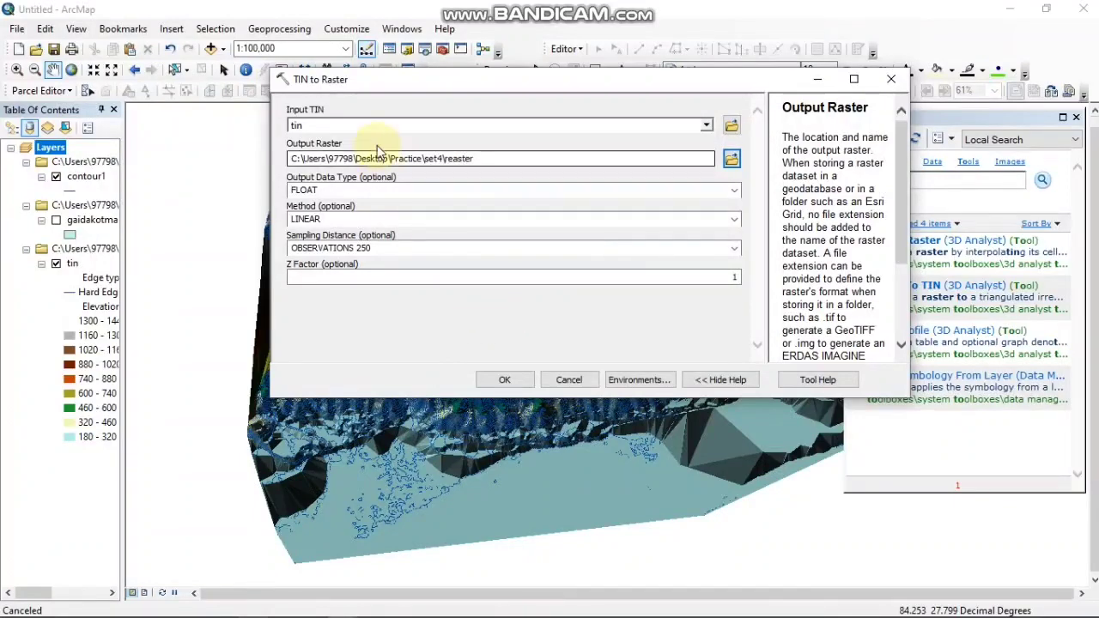
click(516, 384)
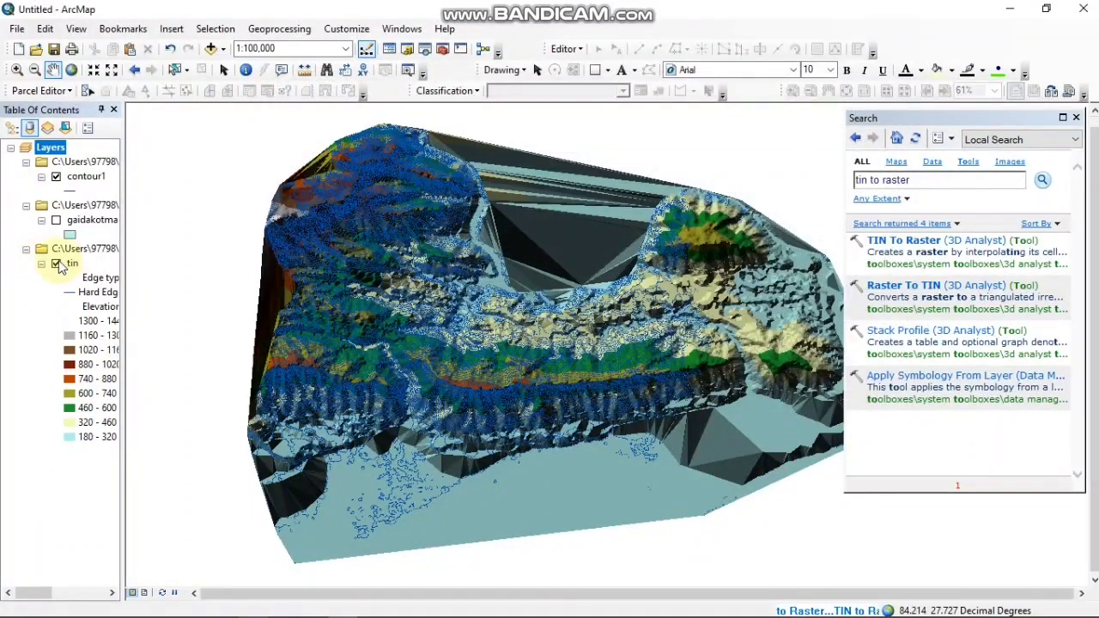
Hide the tin and contour1 layers and show the gaidakotmap boundary over the new raster.
click(56, 264)
click(56, 176)
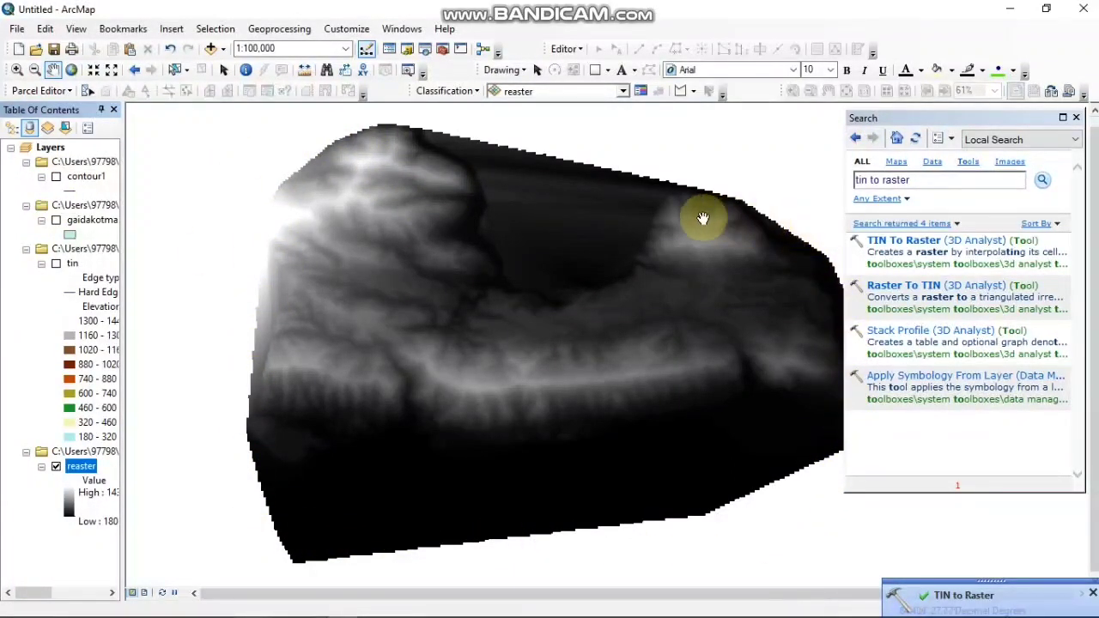
click(55, 220)
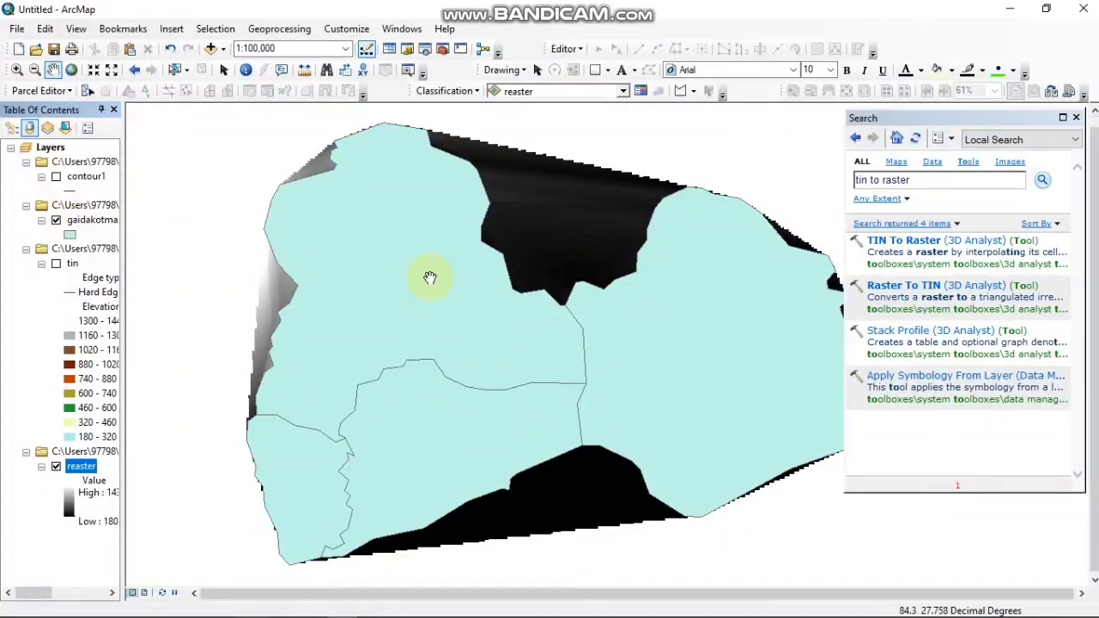
Search the tools for "extract by mask".
drag(973, 120, 1074, 120)
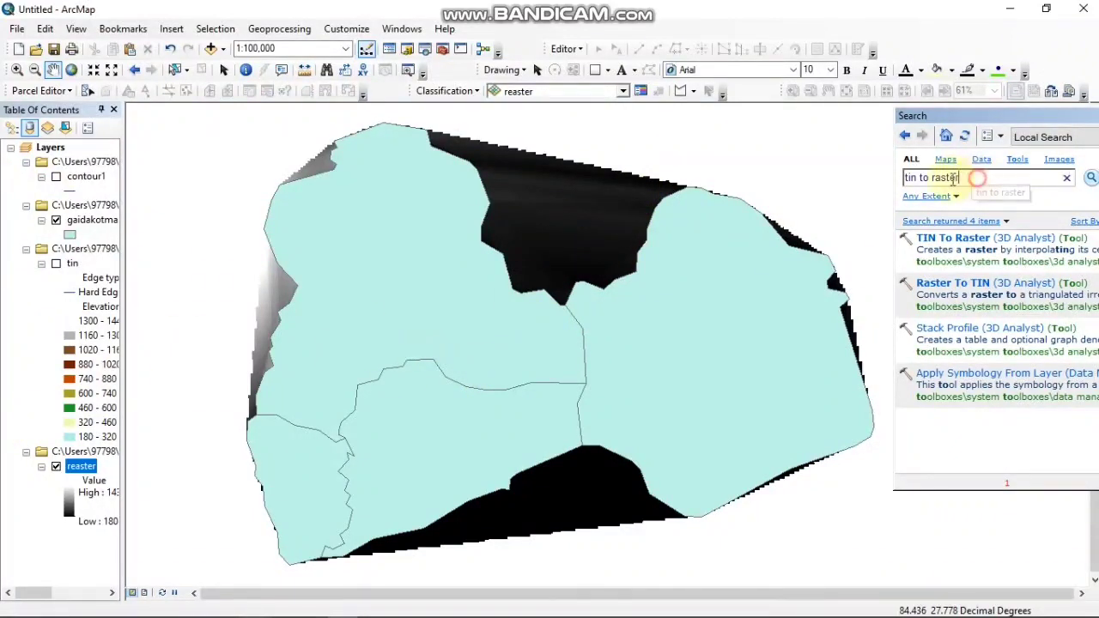
drag(978, 178, 872, 186)
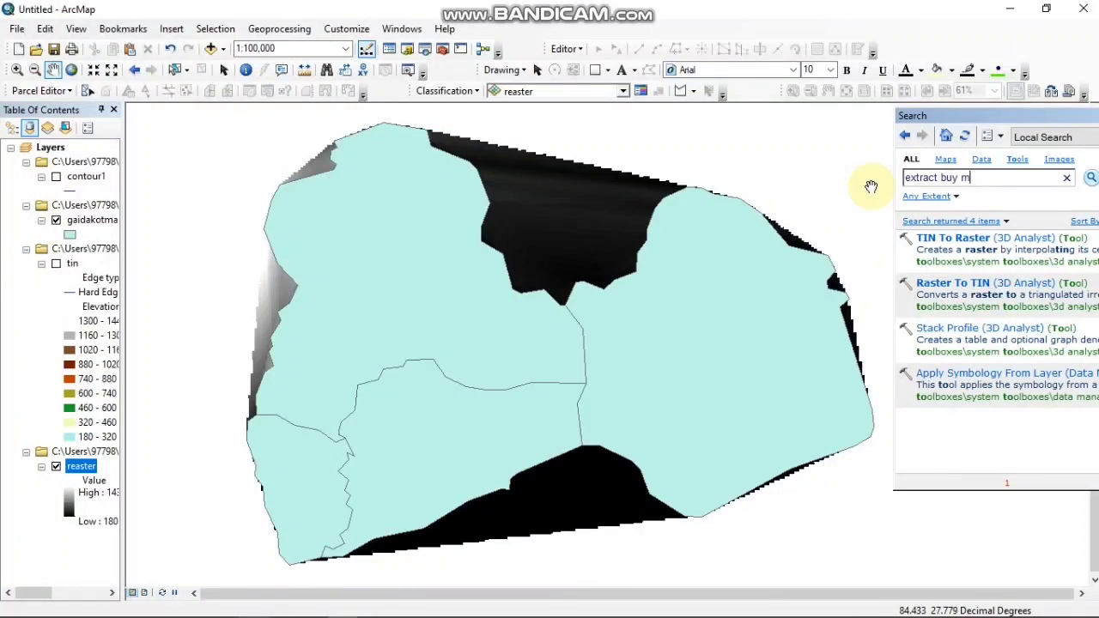
key(Return)
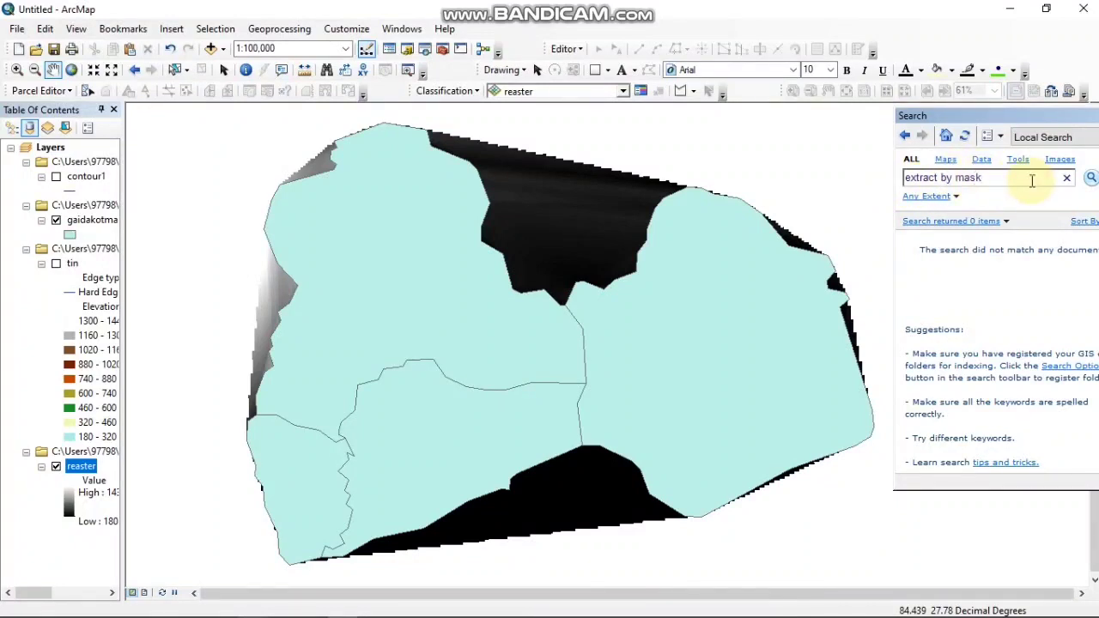
key(Return)
Hide the gaidakotmap boundary layer and remove the tin layer from the map.
click(56, 219)
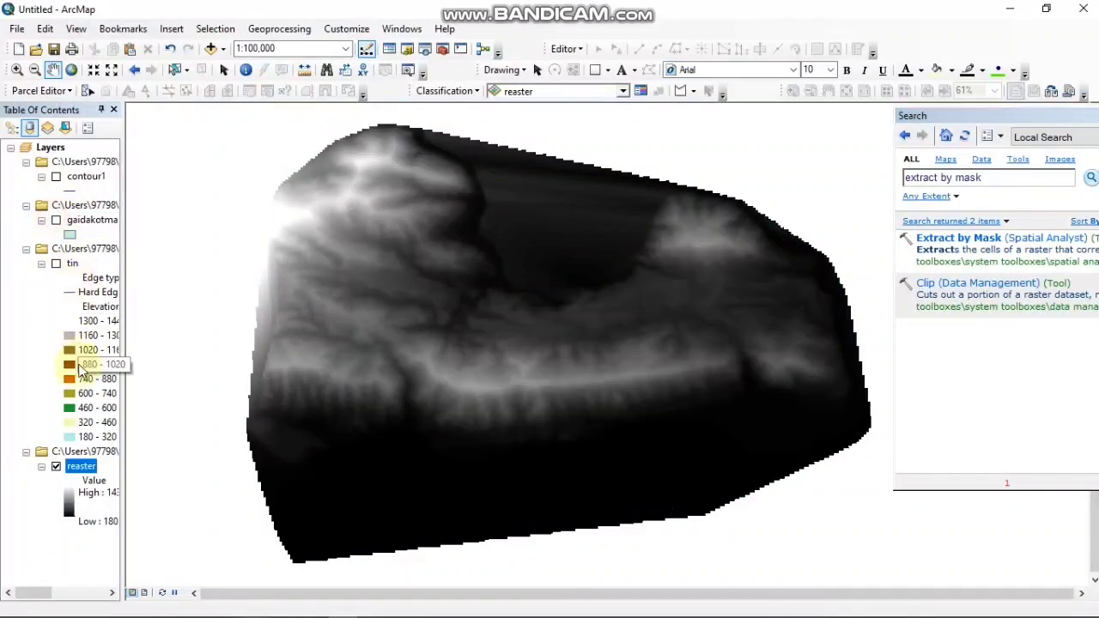
right_click(68, 264)
click(96, 292)
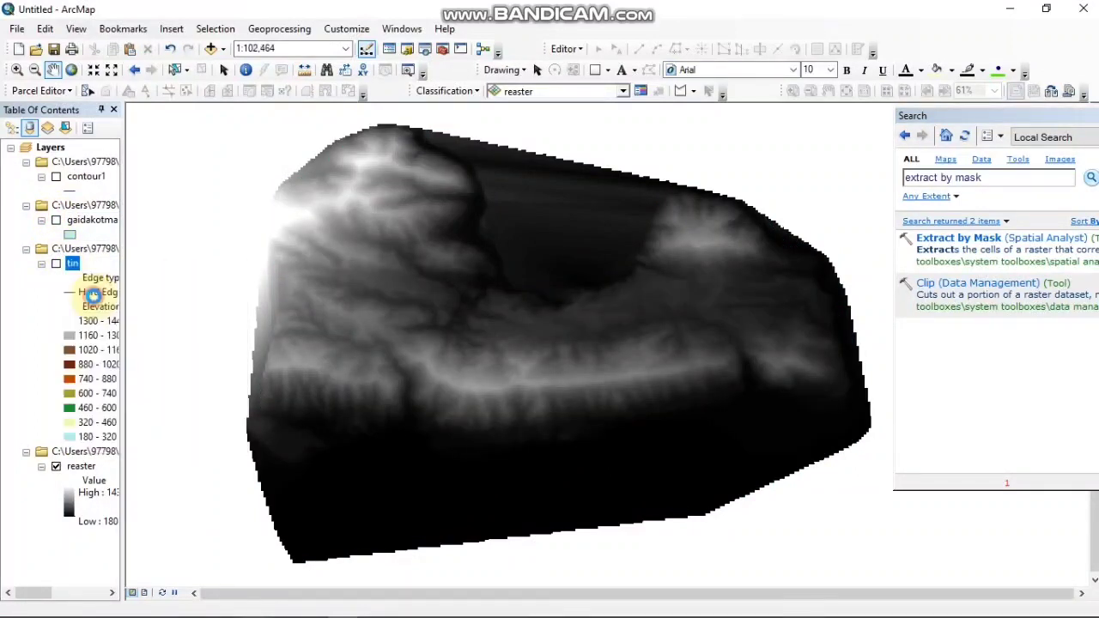
Open Extract by Mask and set reaster as the input raster and gaidakotmap_shapefile as the mask data.
click(971, 240)
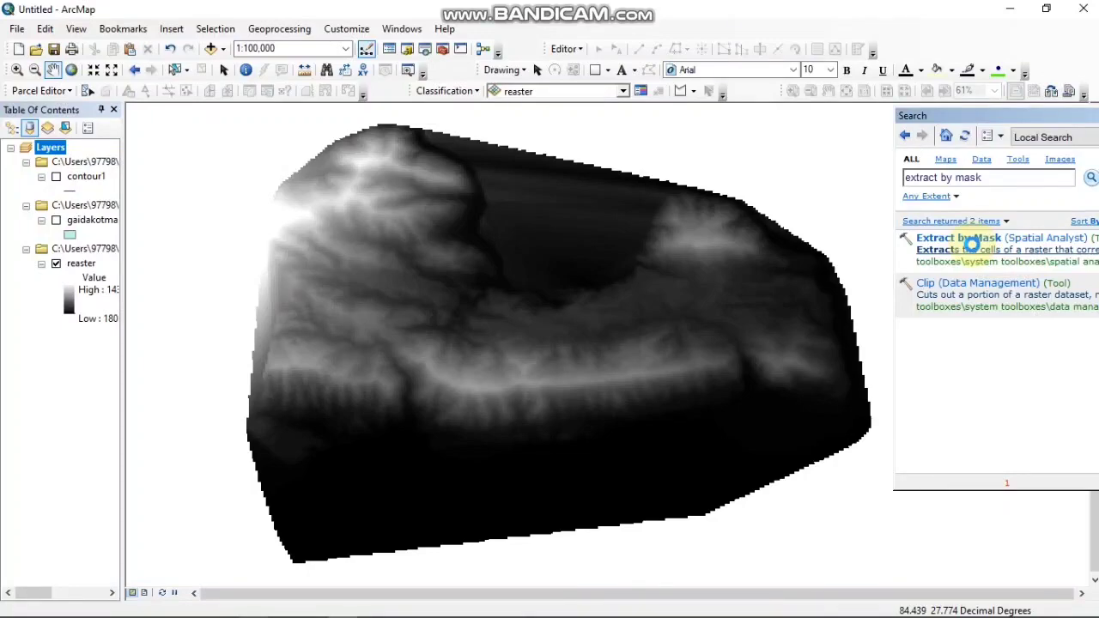
click(438, 9)
click(990, 238)
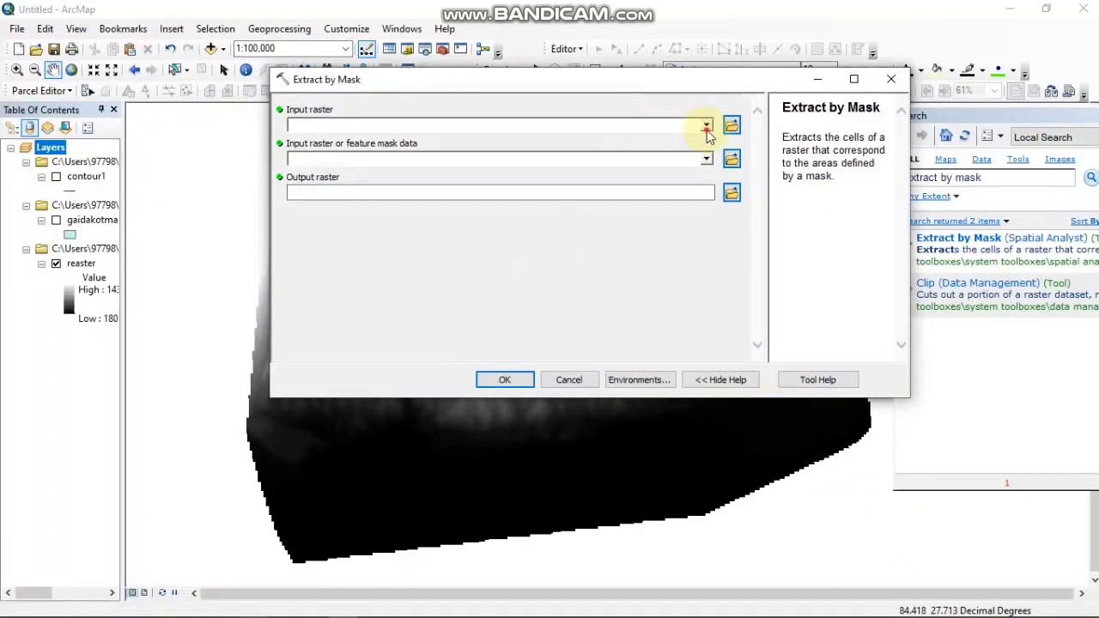
click(706, 125)
click(342, 141)
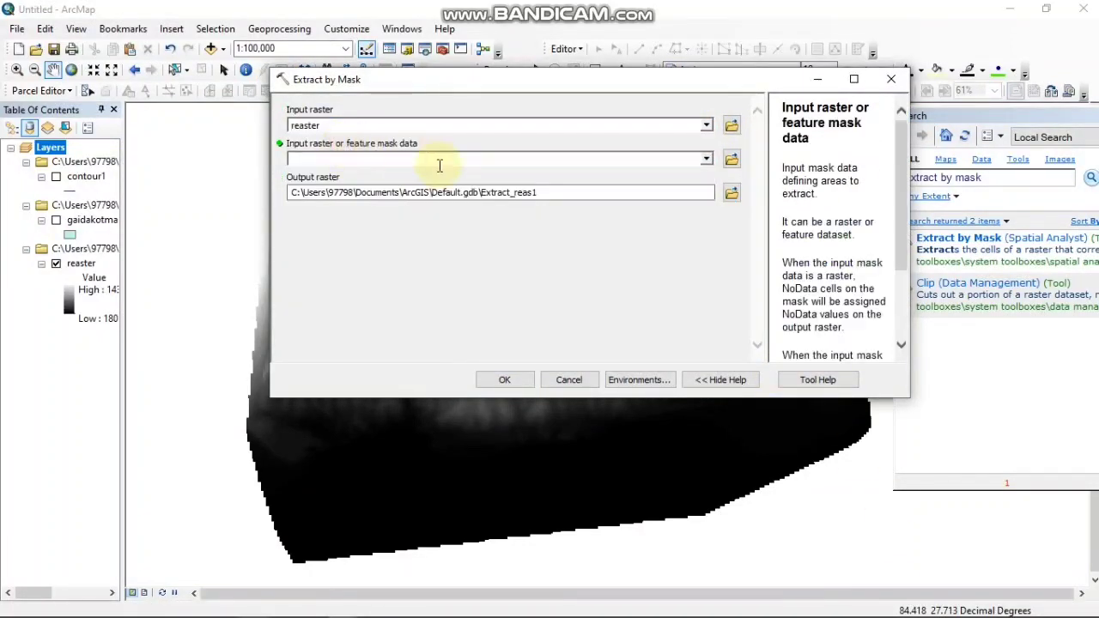
click(705, 160)
click(381, 189)
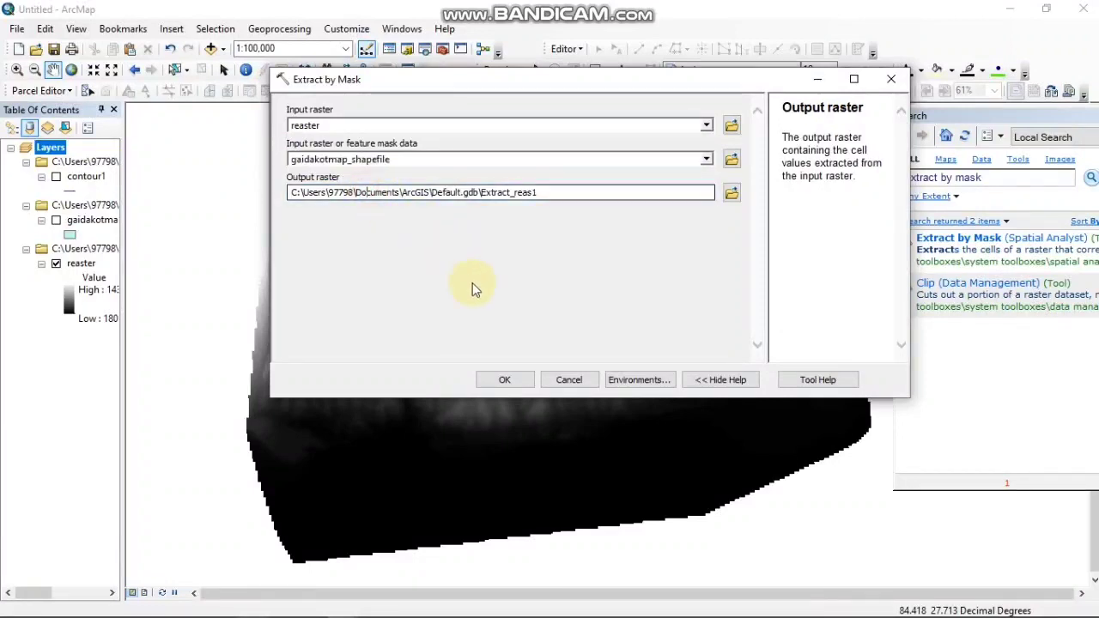
Set the output raster to "rasterextract" in the set4 folder and run the mask extraction.
click(733, 191)
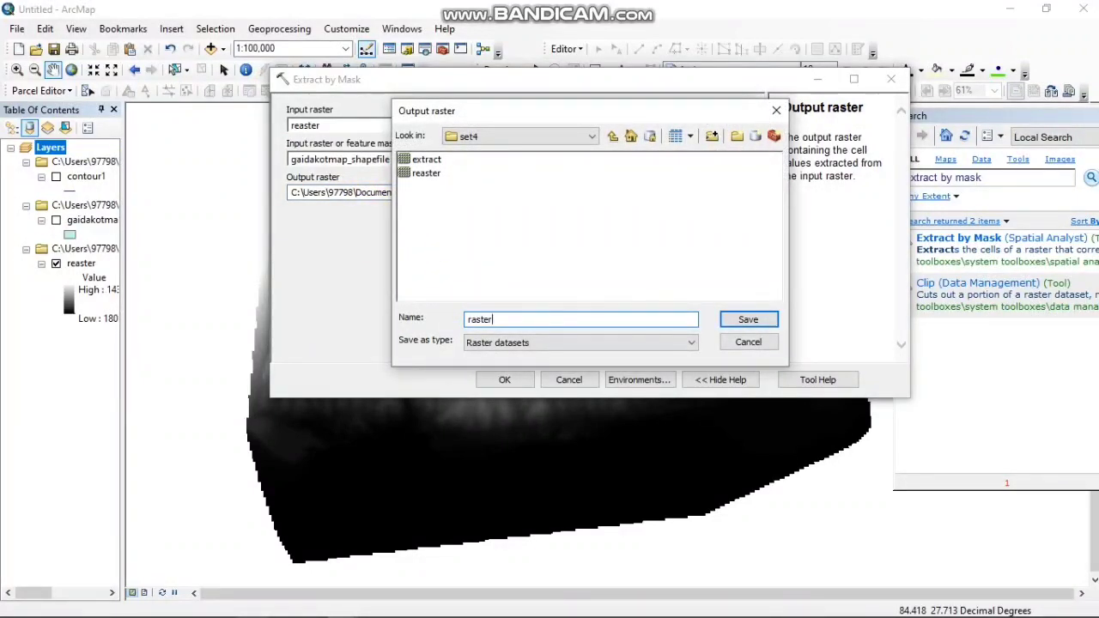
text(rasterextract)
key(Return)
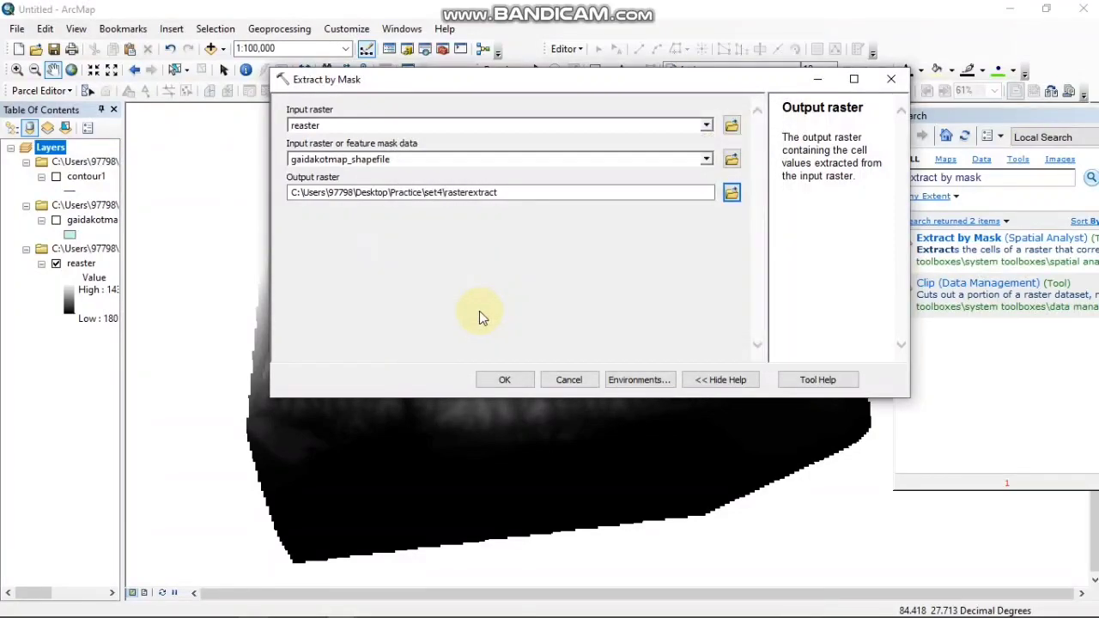
click(529, 380)
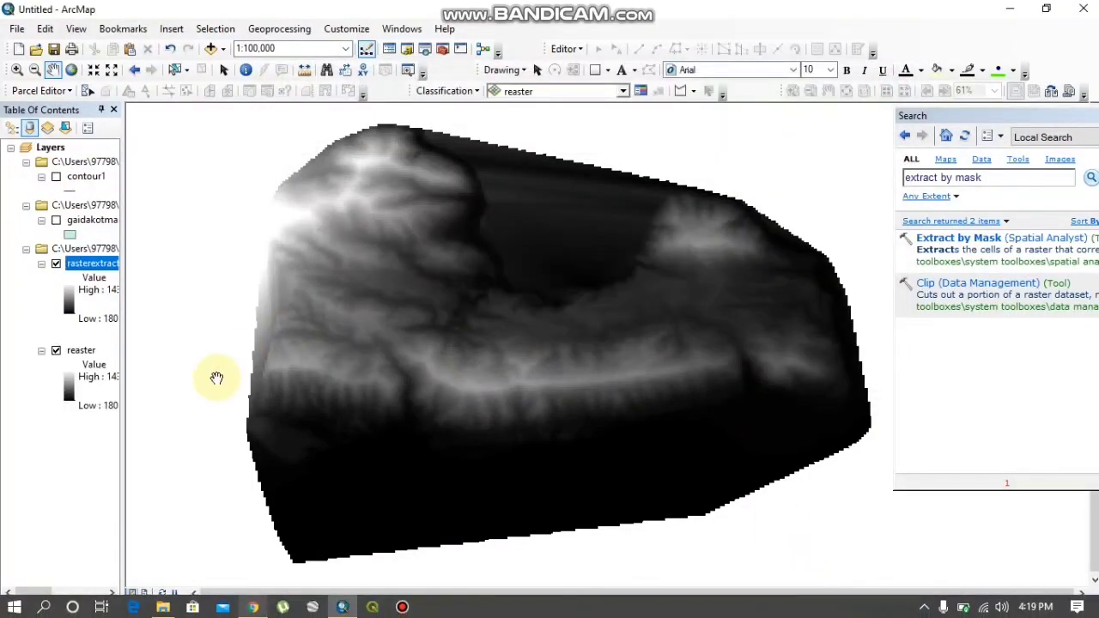
Hide reaster, compare rasterextract with the gaidakotmap boundary, and remove the reaster layer.
click(55, 351)
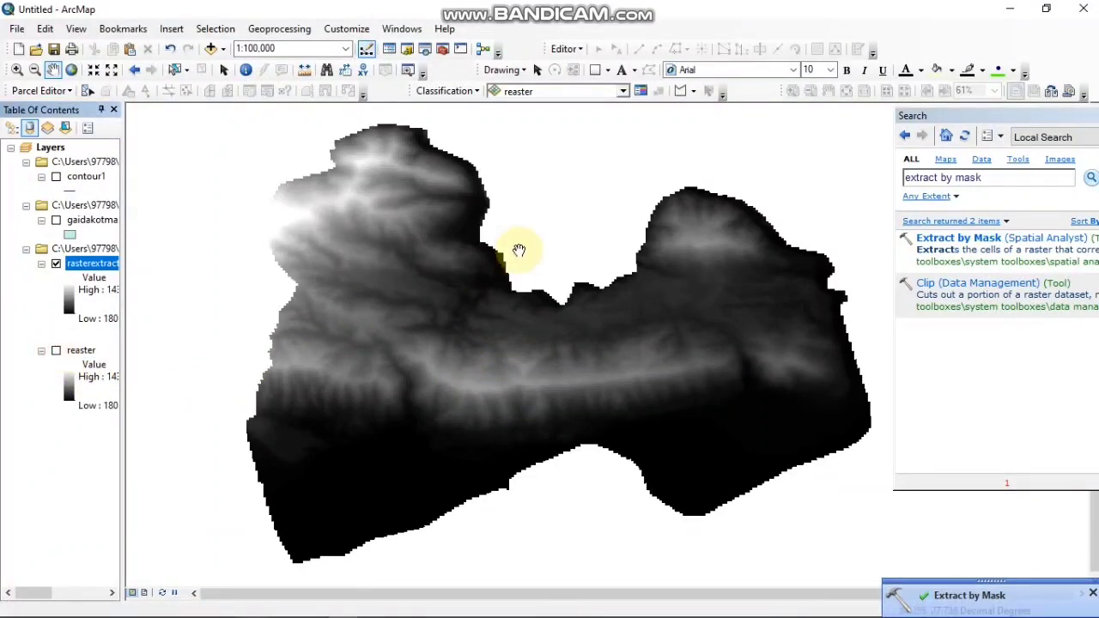
click(56, 221)
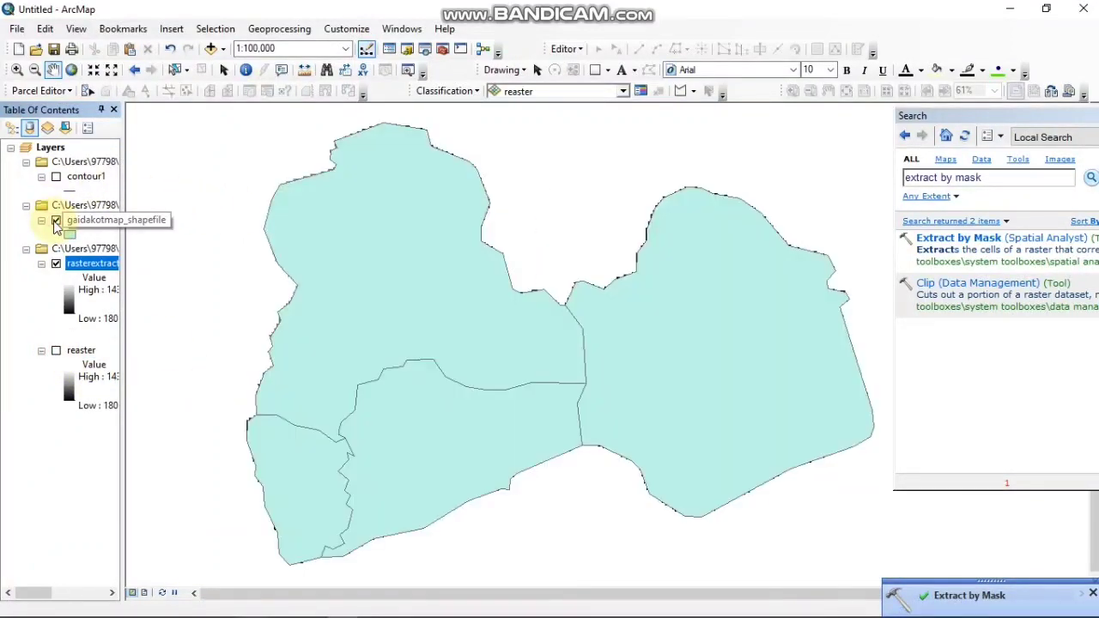
click(56, 221)
right_click(99, 349)
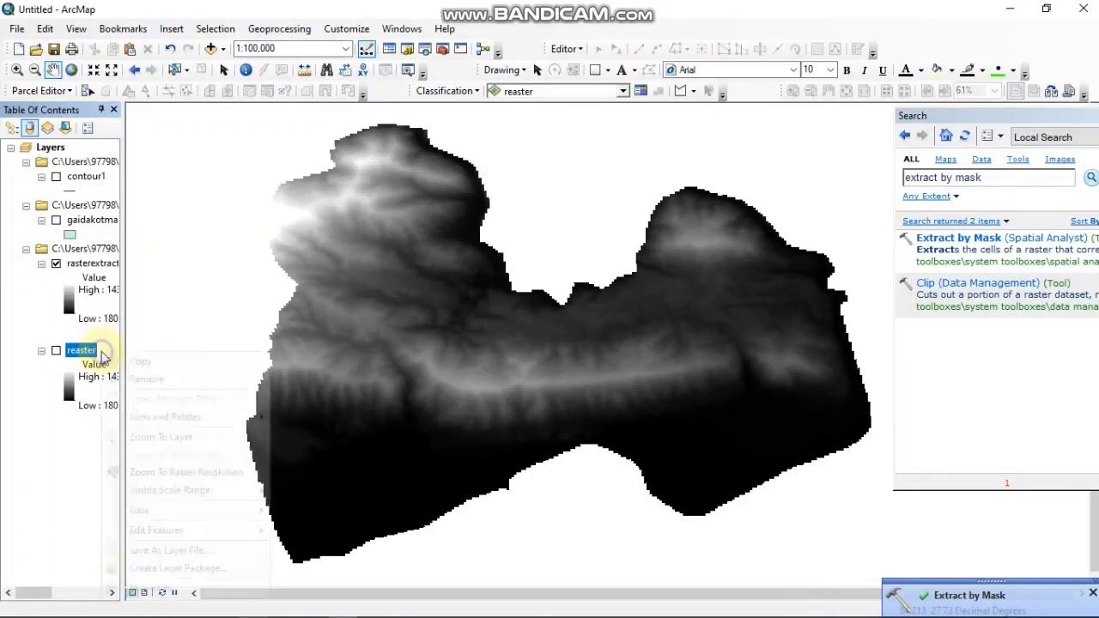
click(159, 382)
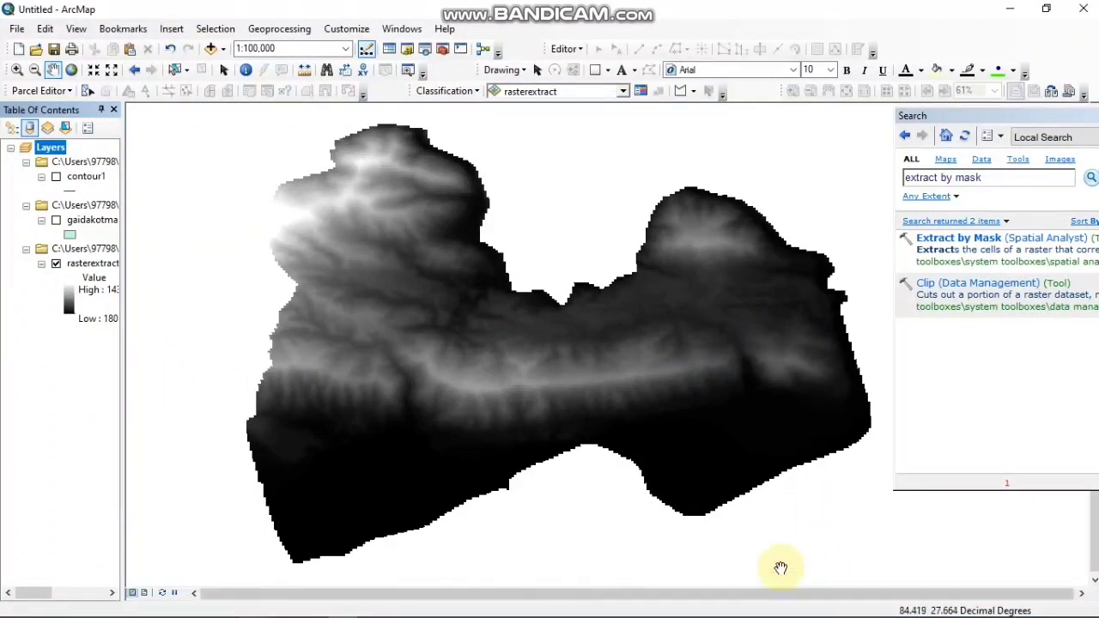
click(732, 601)
click(643, 538)
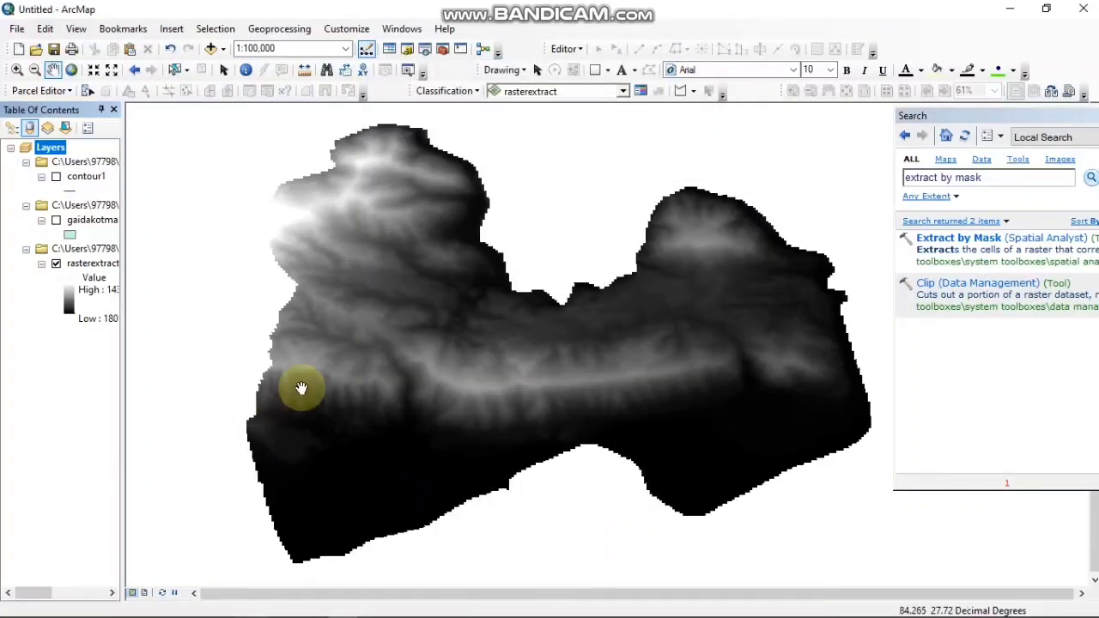
right_click(76, 187)
click(20, 354)
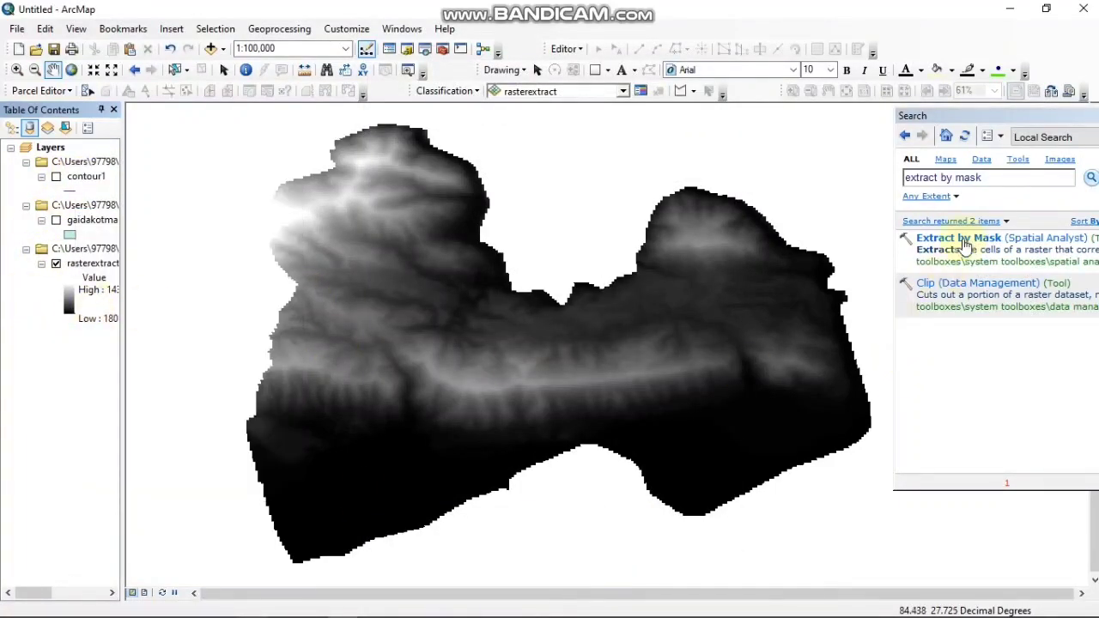
Search for "raster to slope", open the Slope tool and set rasterextract as its input raster.
click(995, 178)
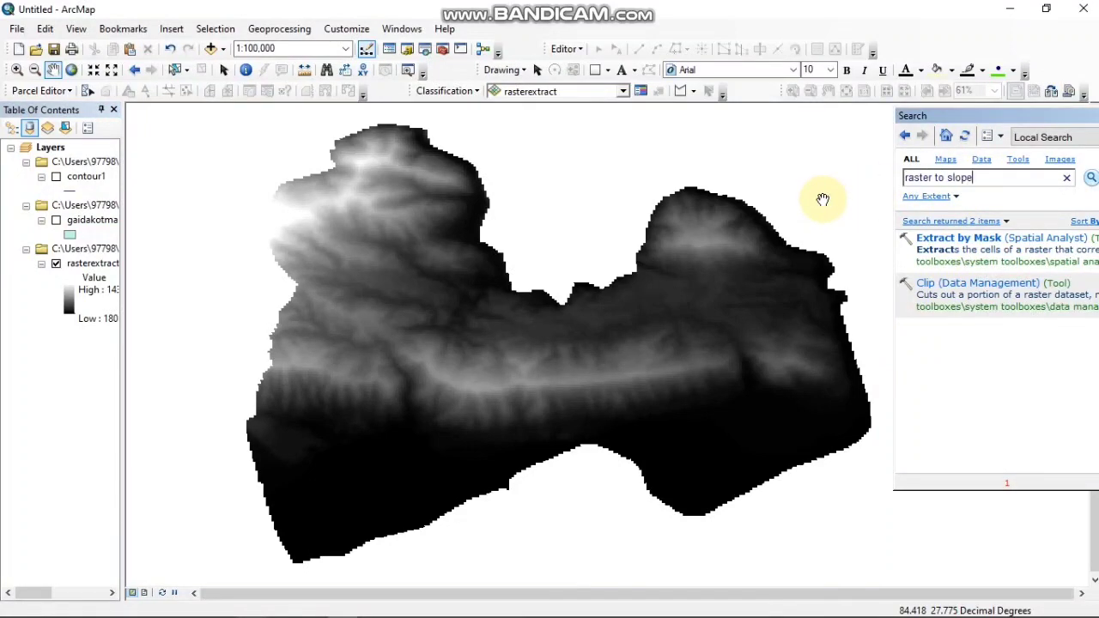
key(Return)
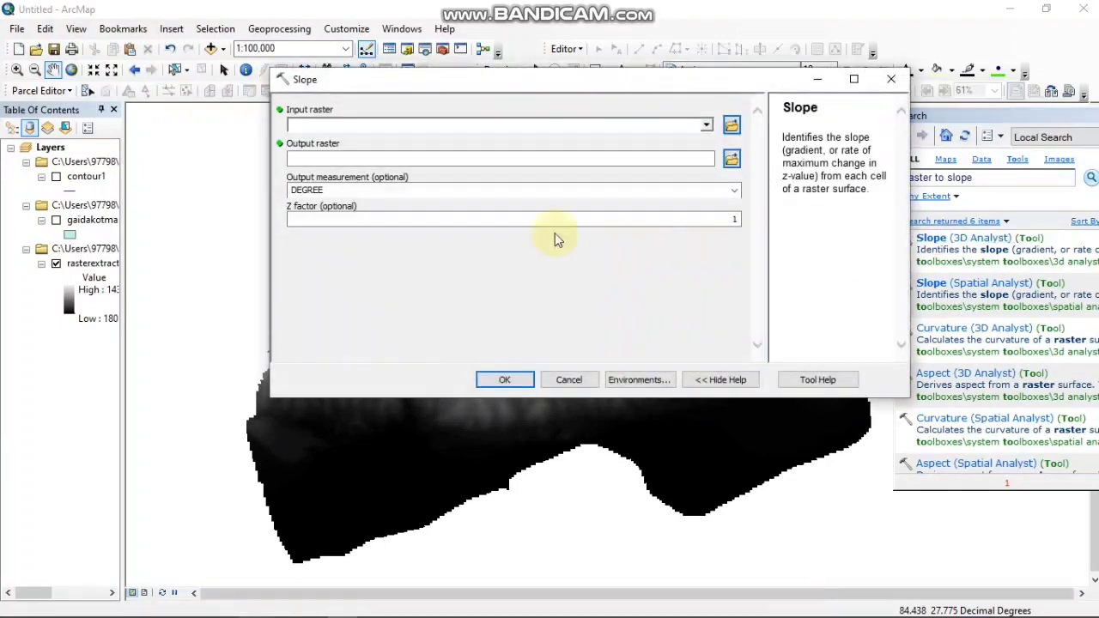
click(706, 125)
click(348, 142)
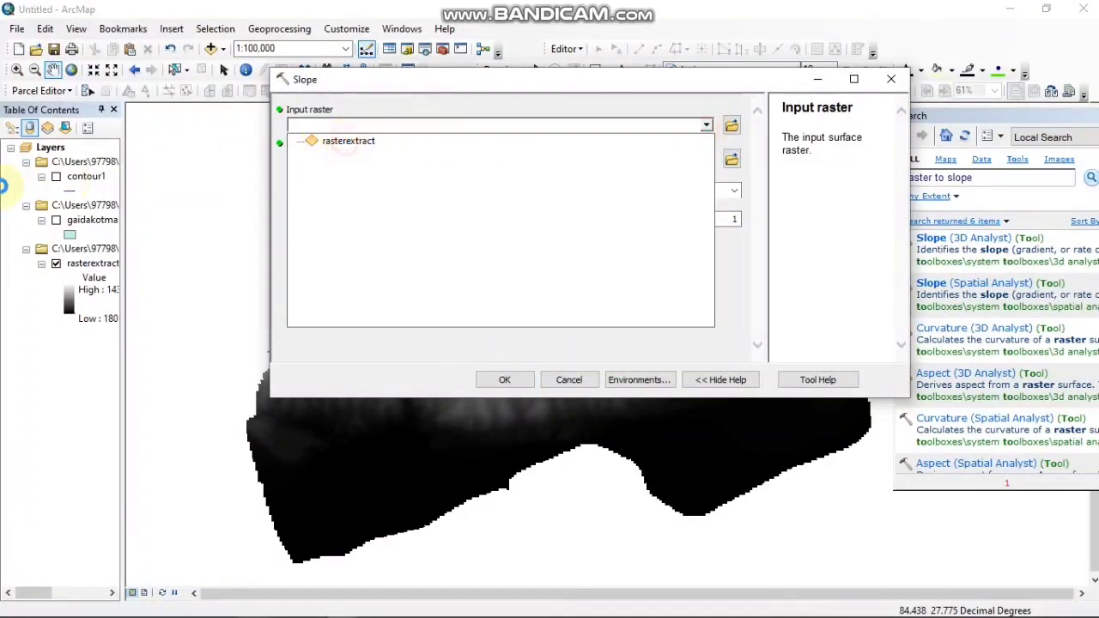
Save the output raster as "slope" in the set4 folder and generate the slope raster in degrees.
click(729, 161)
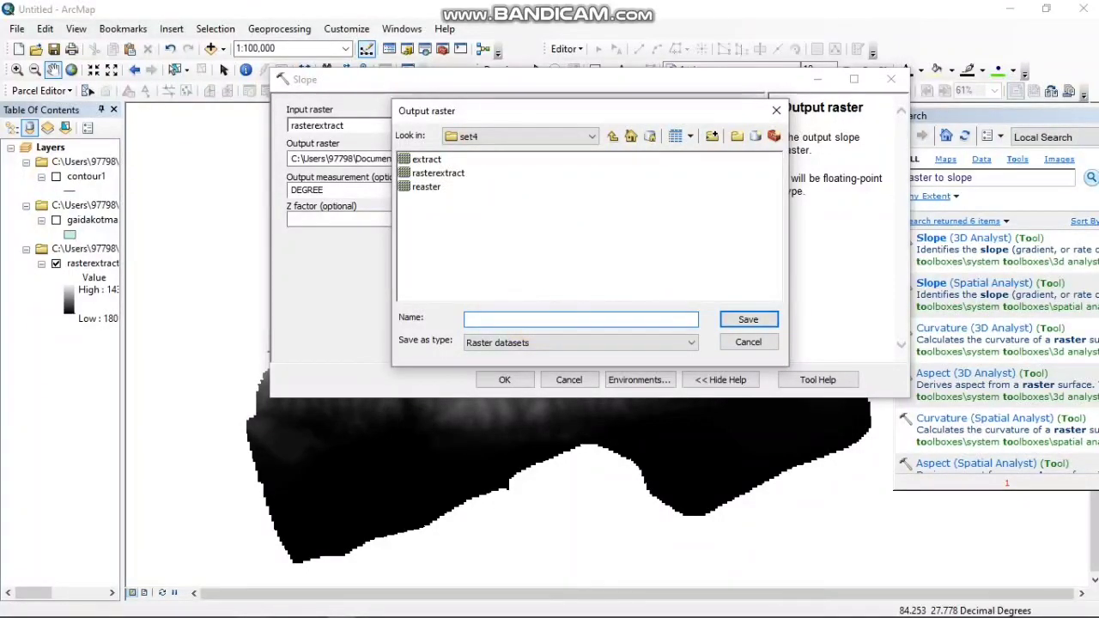
click(747, 320)
click(498, 381)
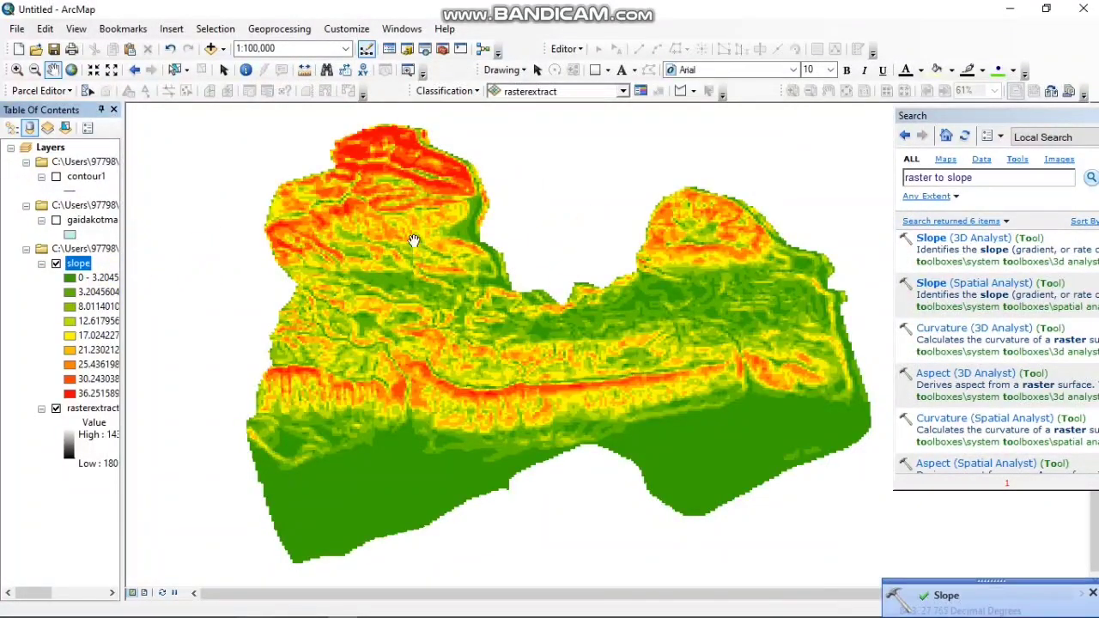
Remove the rasterextract layer from the map, keeping the slope layer.
scroll(379, 261, down, 2)
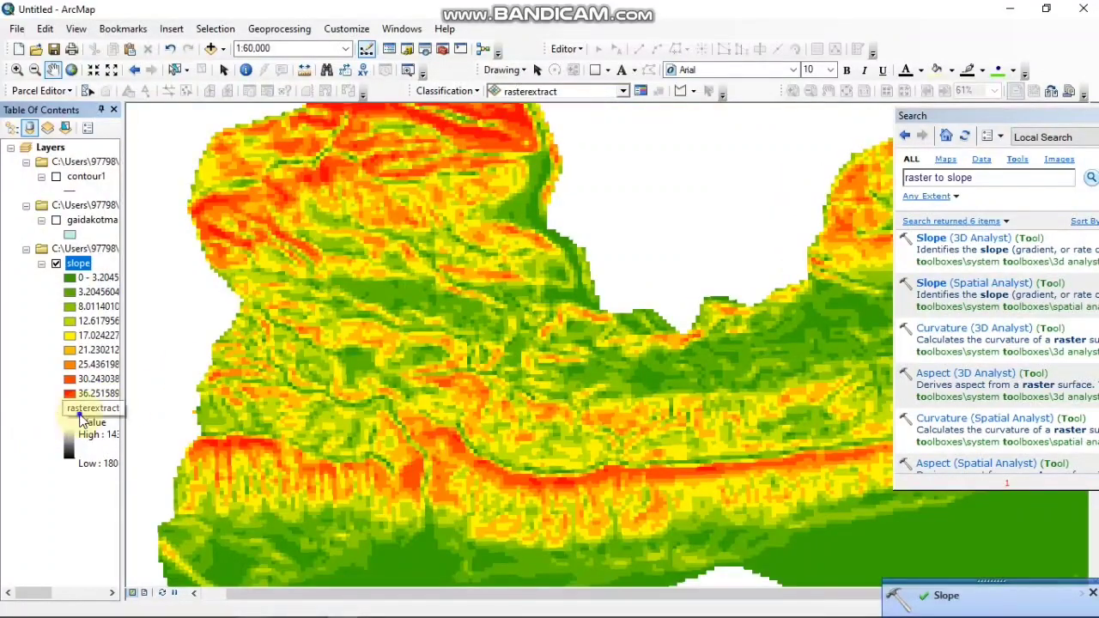
right_click(81, 409)
click(181, 193)
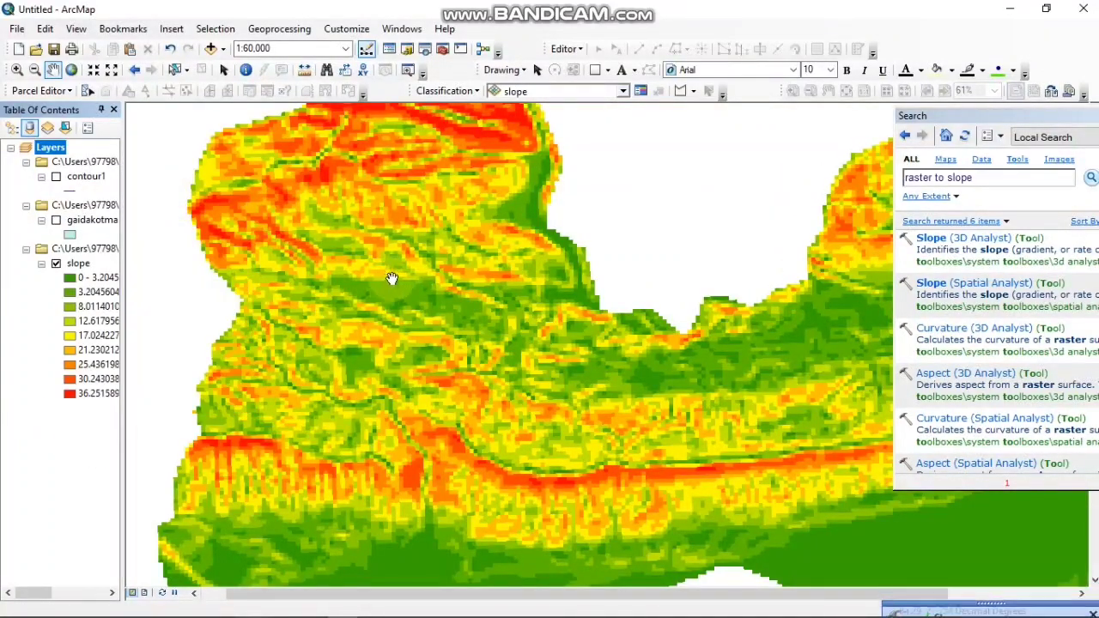
Set the slope layer's display resampling to Bilinear Interpolation (for continuous data) and inspect the smoothed slope map.
scroll(392, 278, down, 1)
scroll(392, 277, up, 4)
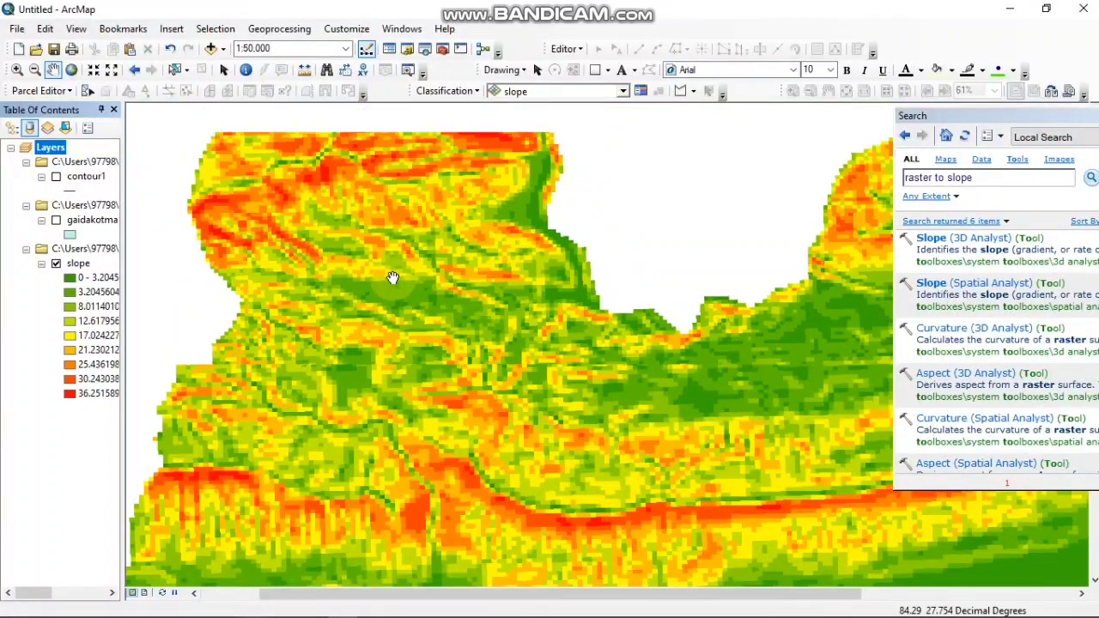
scroll(393, 277, up, 3)
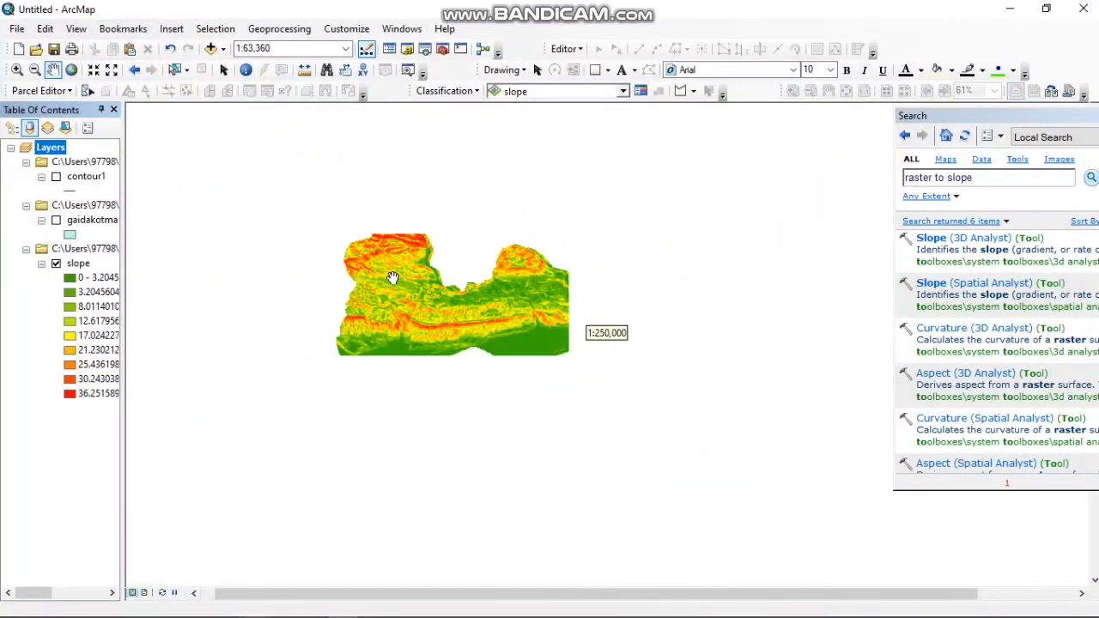
click(77, 263)
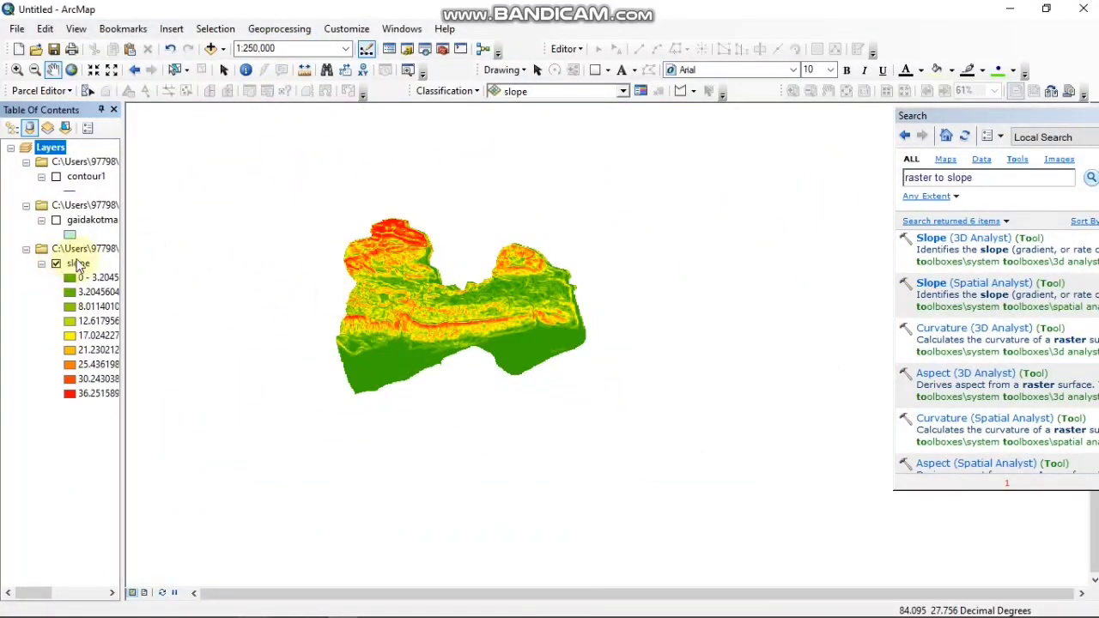
click(485, 148)
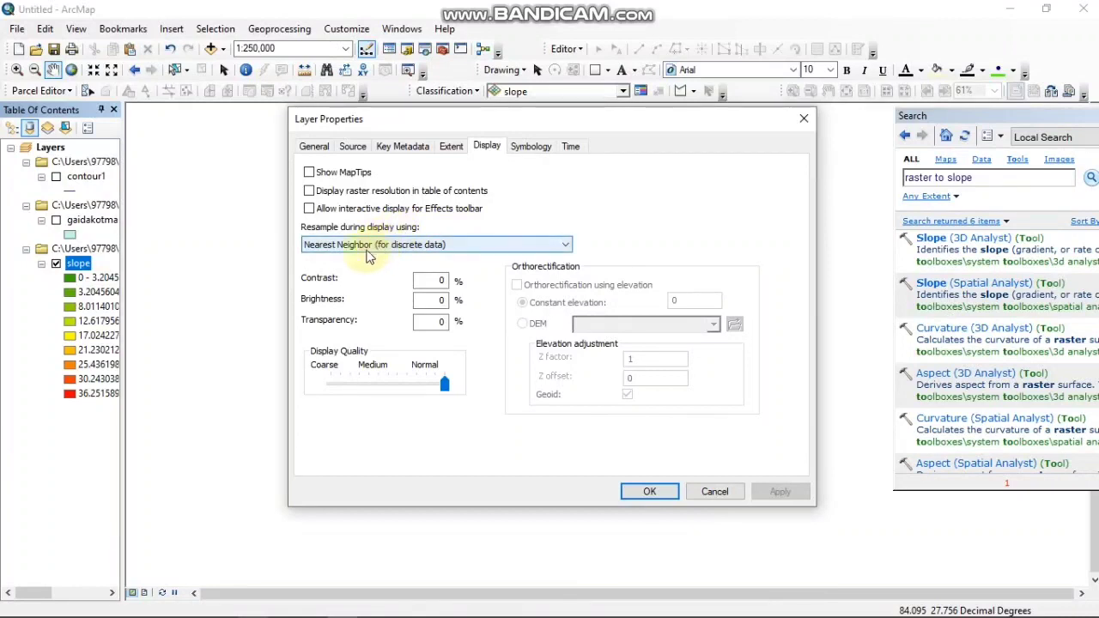
click(331, 246)
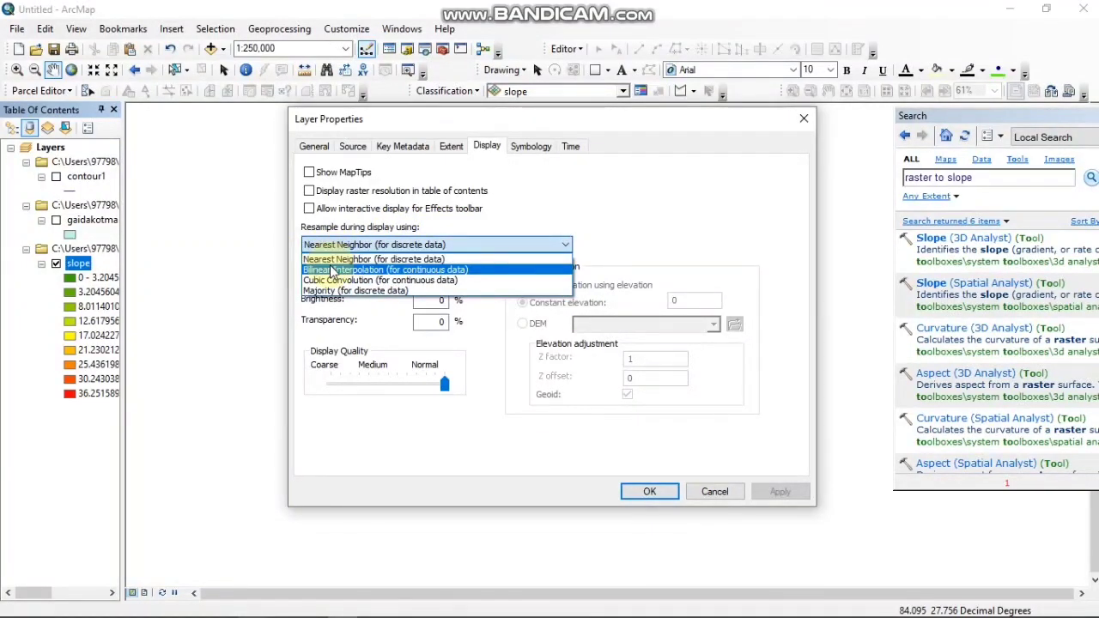
click(332, 270)
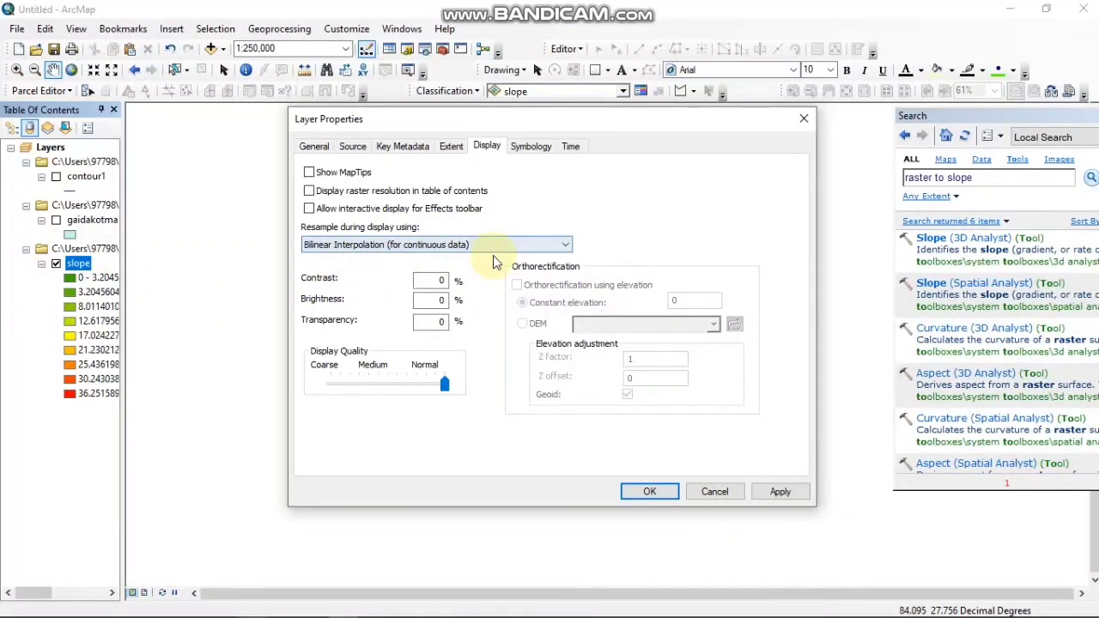
click(777, 490)
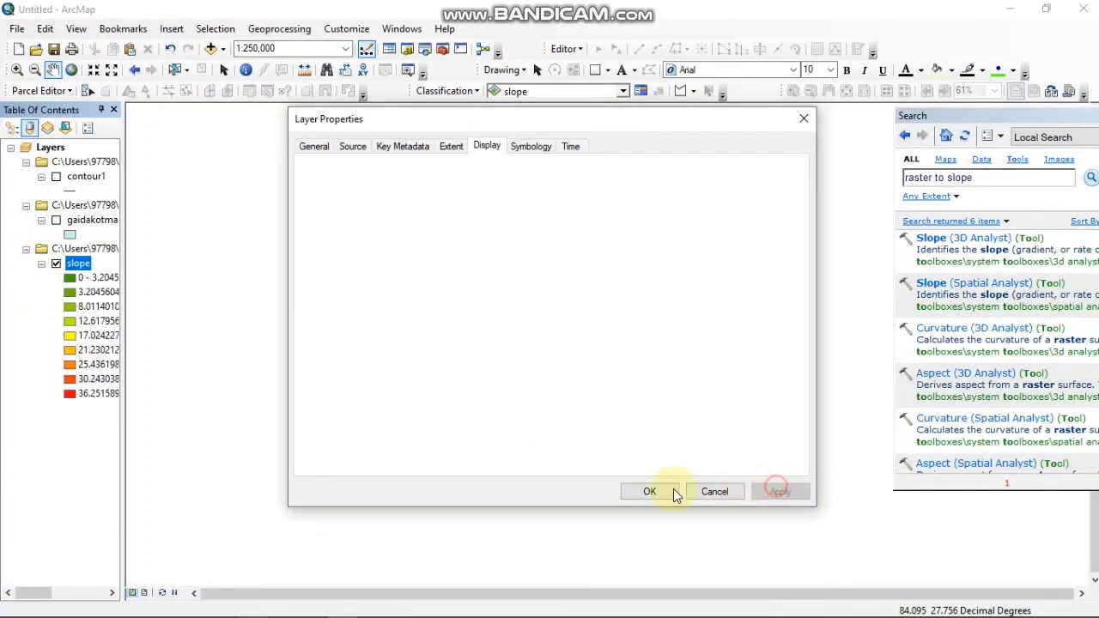
click(674, 489)
scroll(287, 280, down, 3)
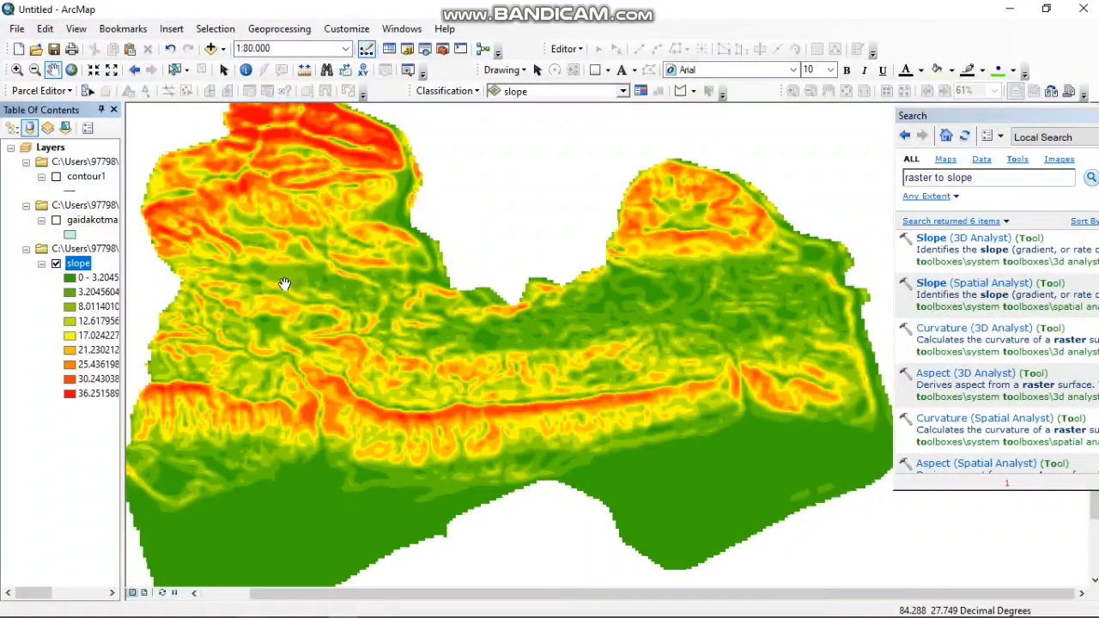
scroll(368, 287, down, 2)
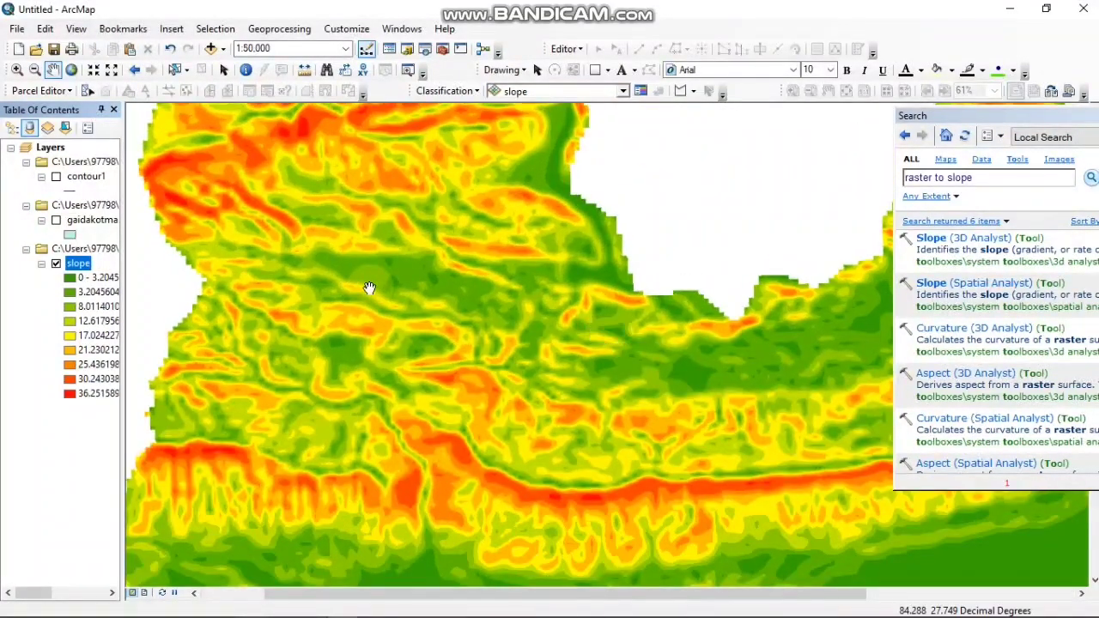
scroll(368, 287, up, 2)
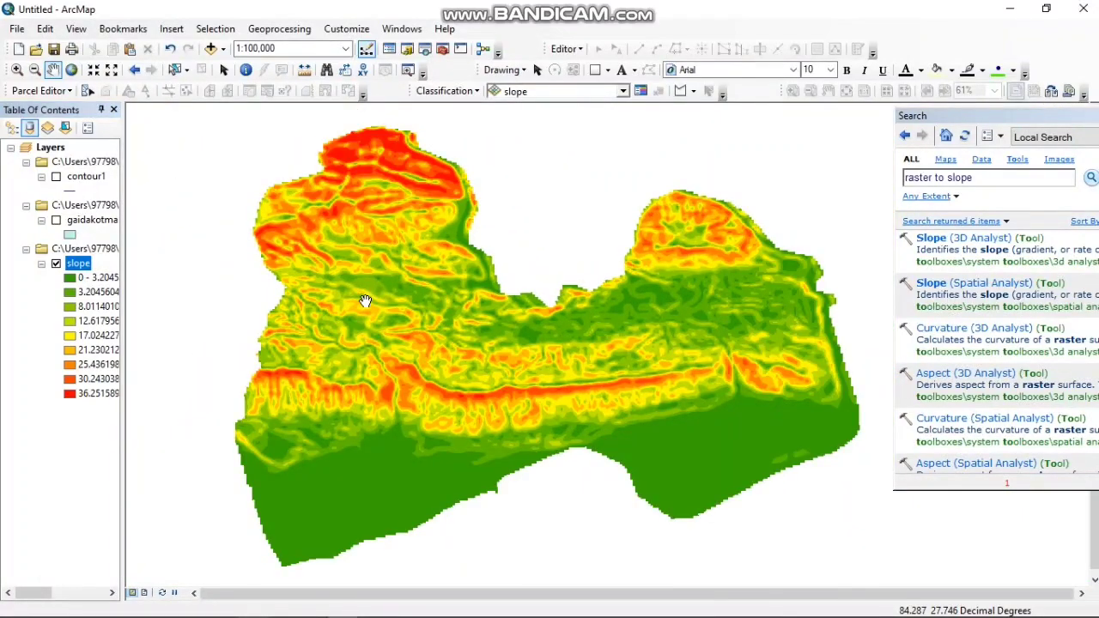
scroll(365, 300, up, 1)
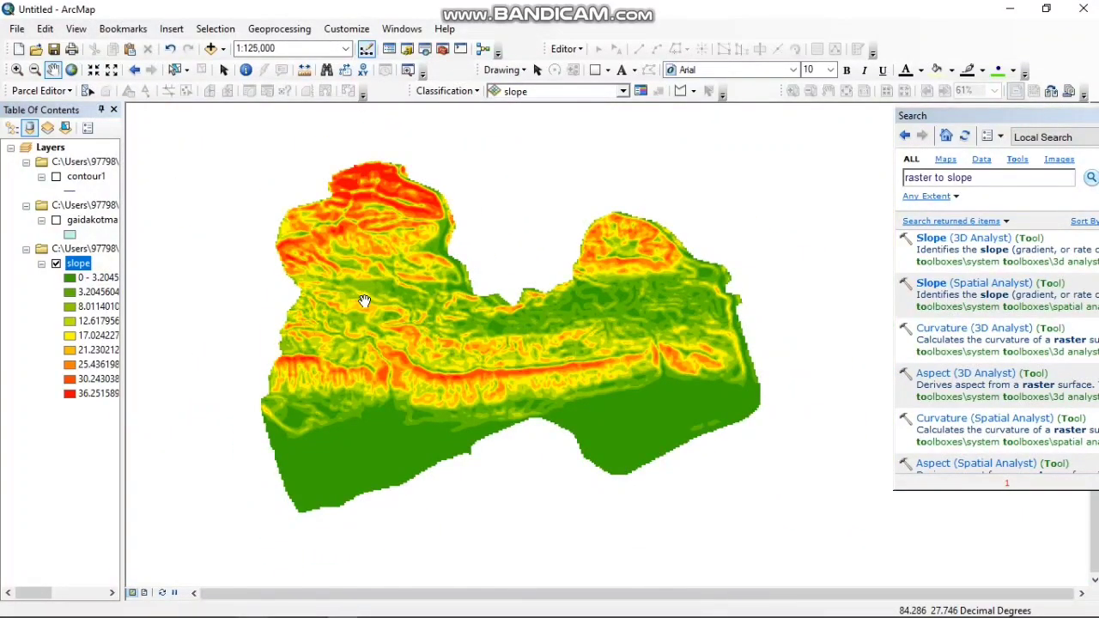
Search for "reclassify", open the Reclassify (3D Analyst) tool and set slope as its input raster.
click(1063, 177)
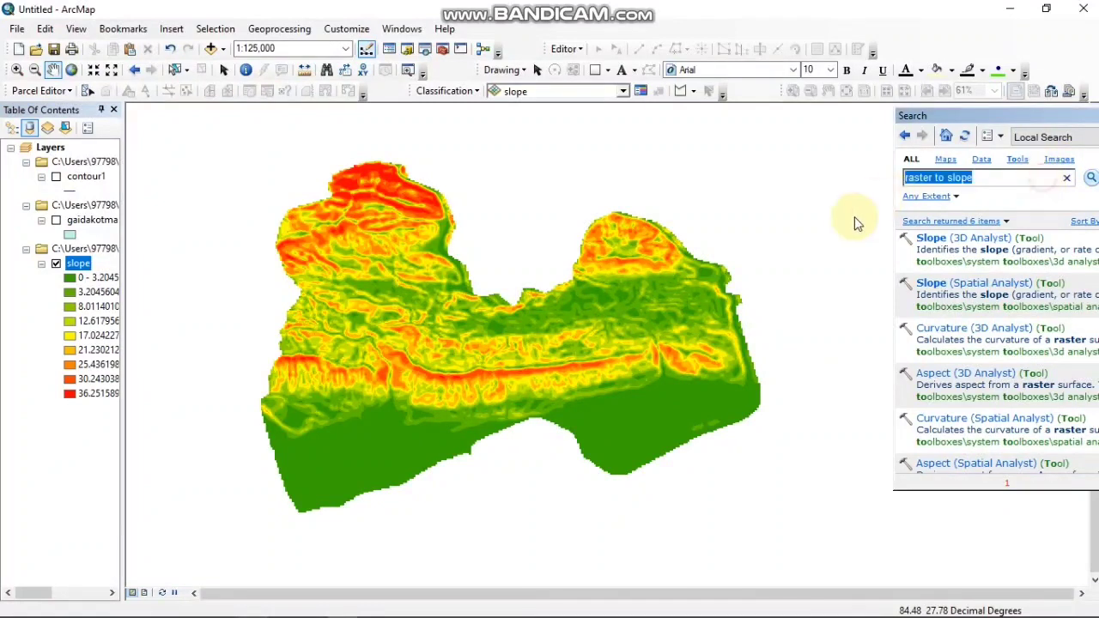
text(reclassify)
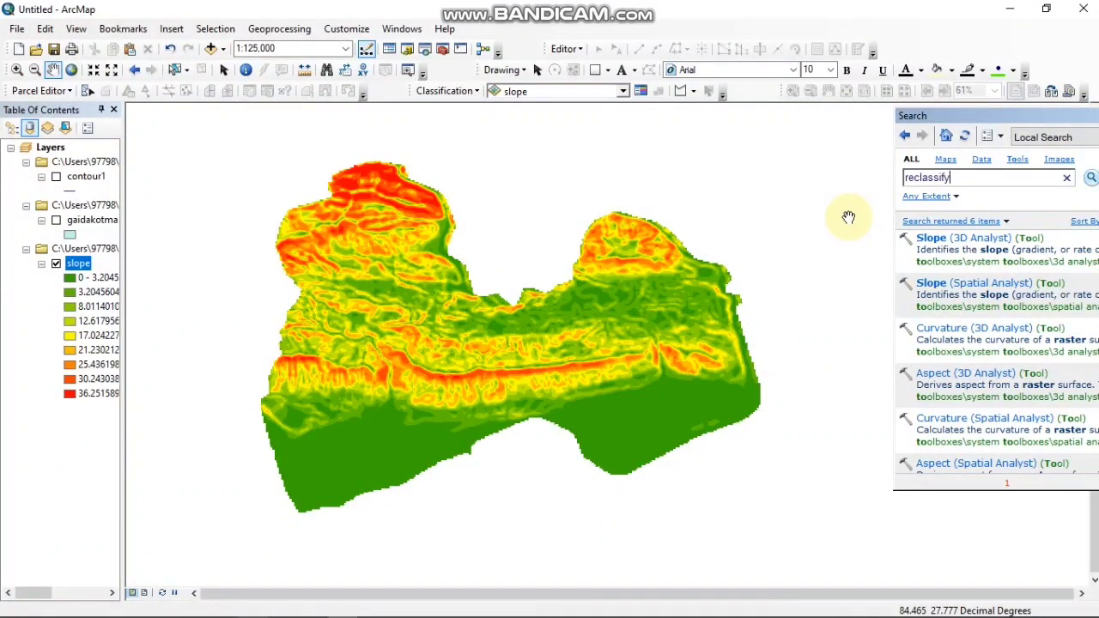
key(Return)
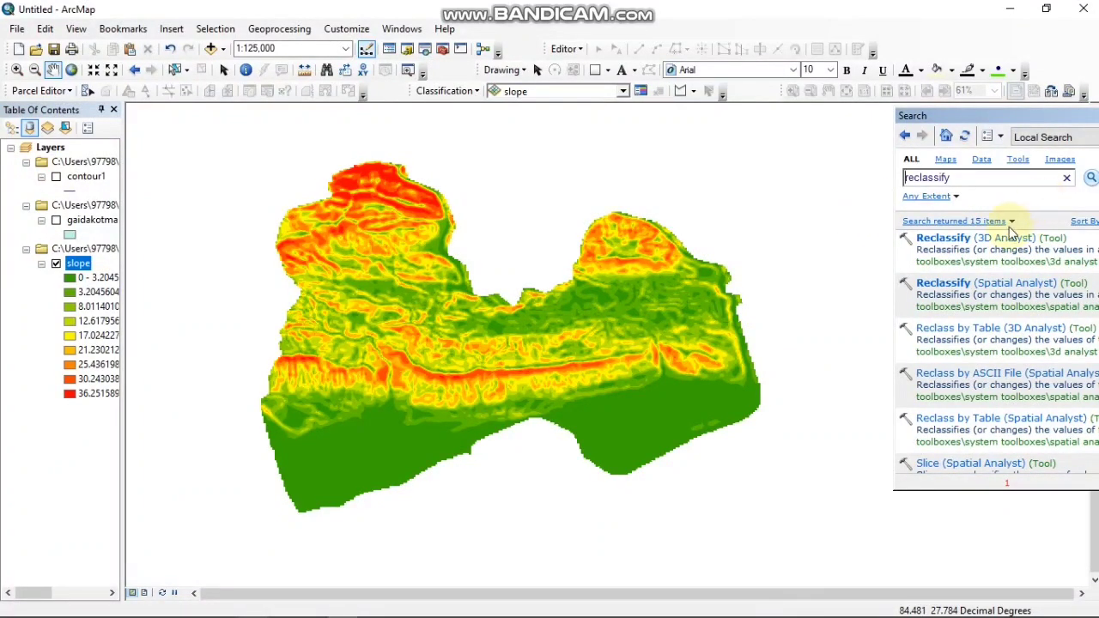
click(1007, 238)
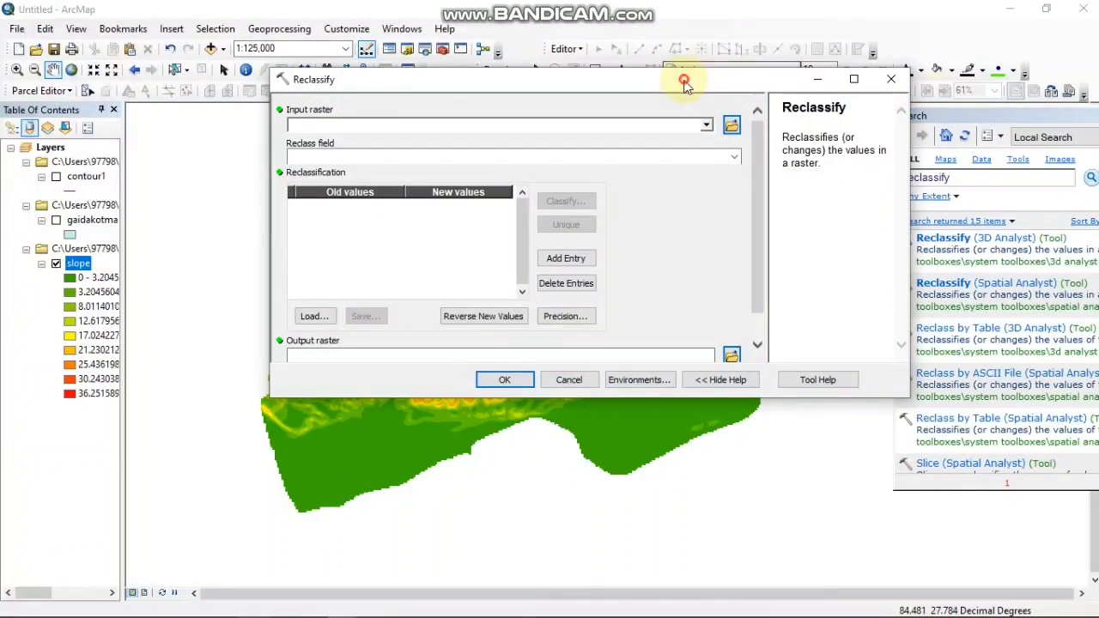
drag(682, 81, 1044, 95)
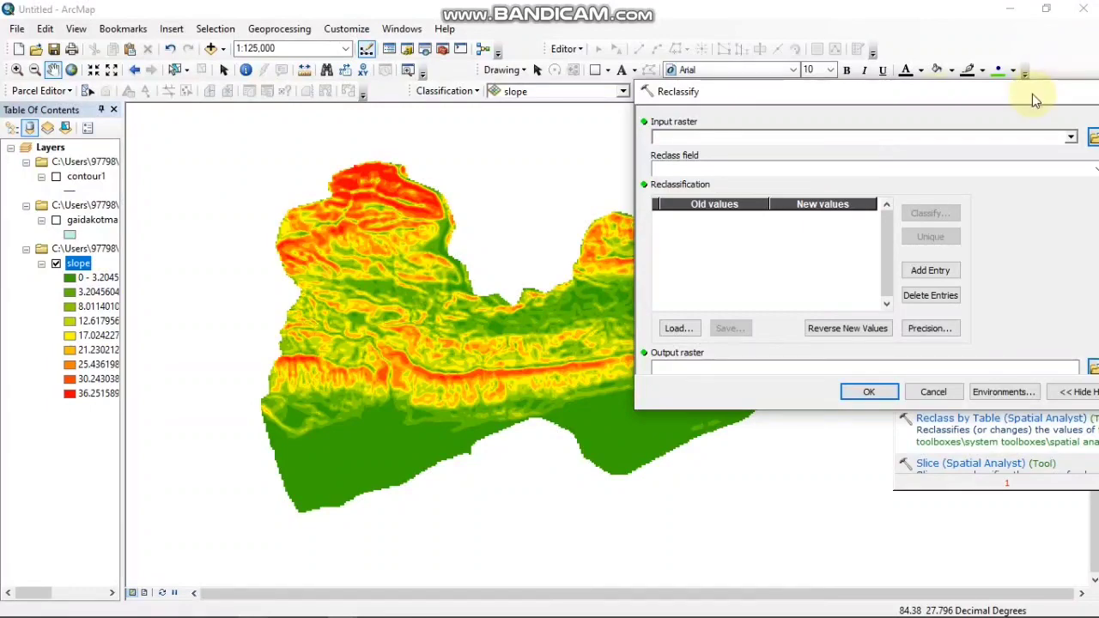
drag(1032, 93, 823, 28)
click(862, 71)
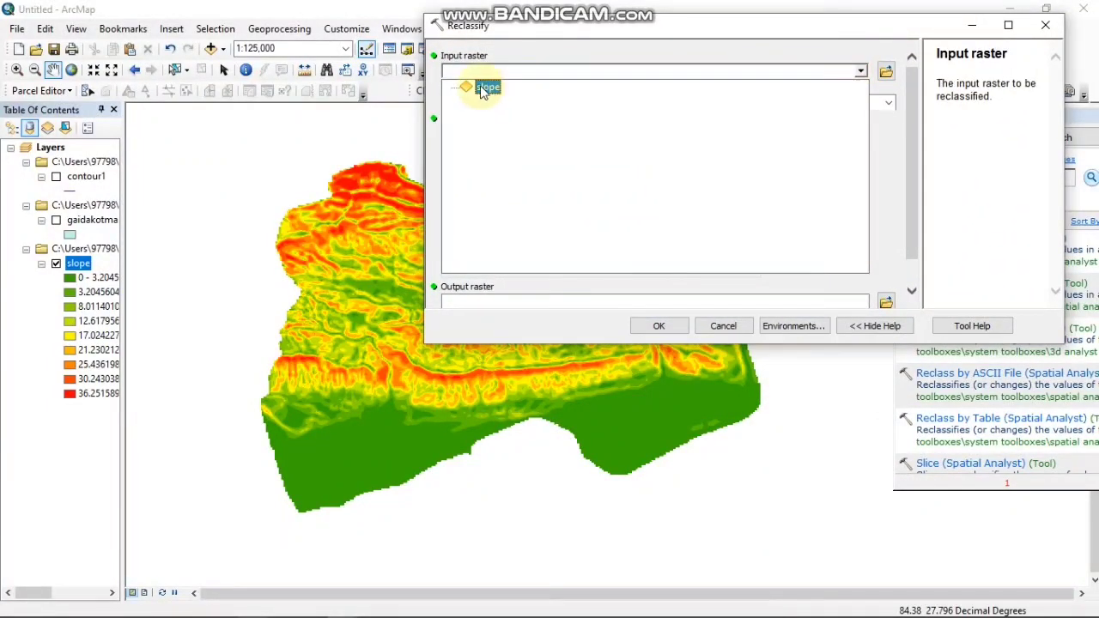
click(491, 86)
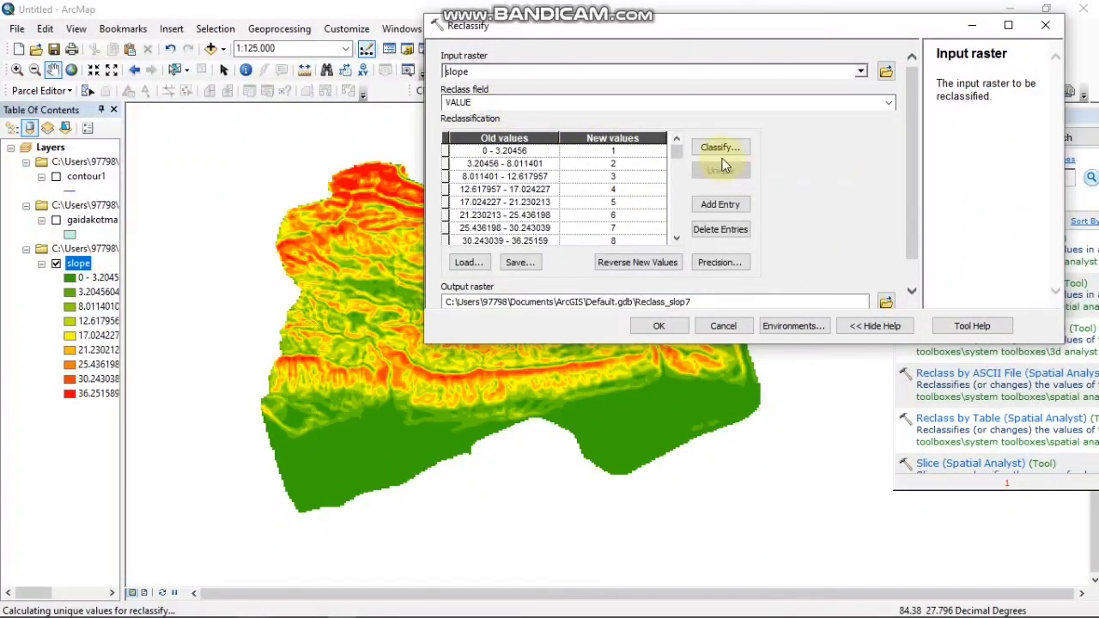
Open the slope raster's classification settings and choose 4 classes with the Manual method.
click(730, 149)
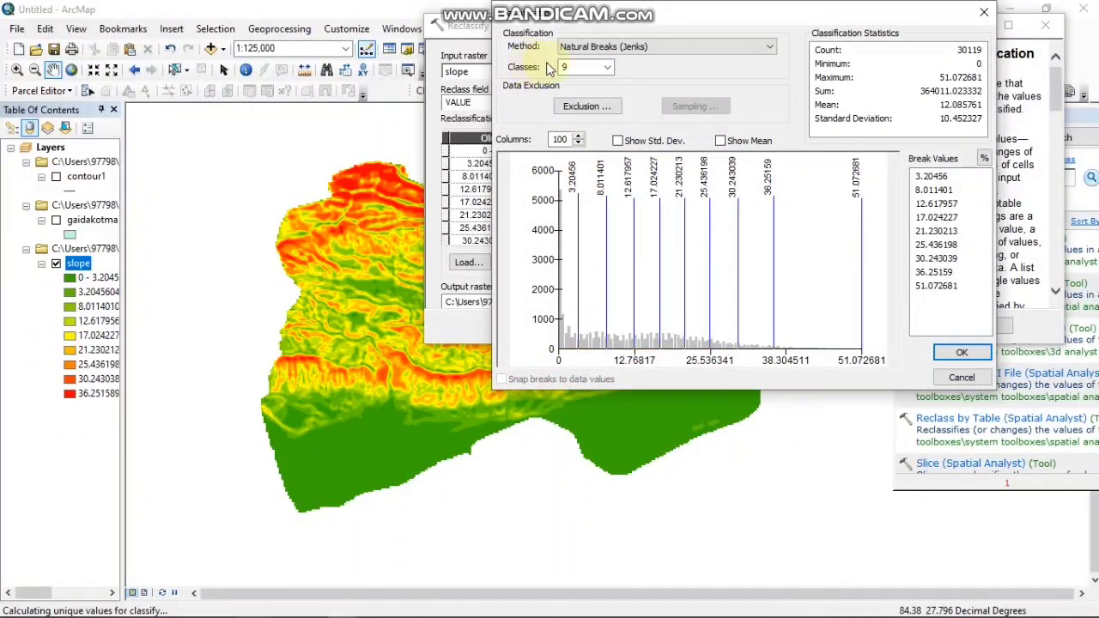
click(571, 67)
click(642, 52)
click(580, 58)
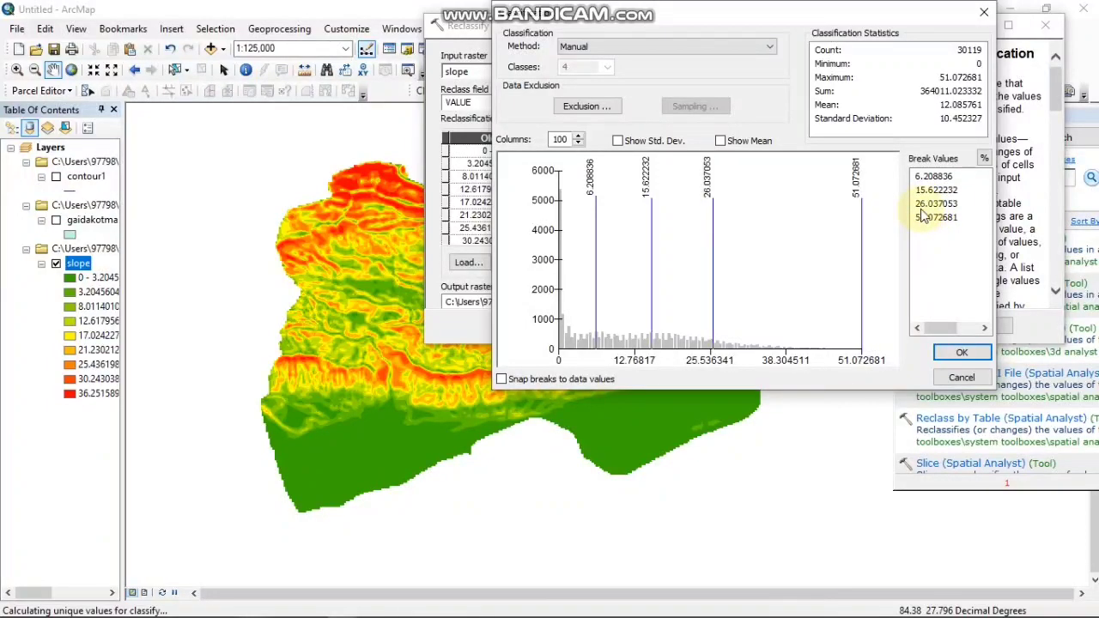
Set the first three class break values to 15, 30 and 45 and accept the classification.
click(927, 176)
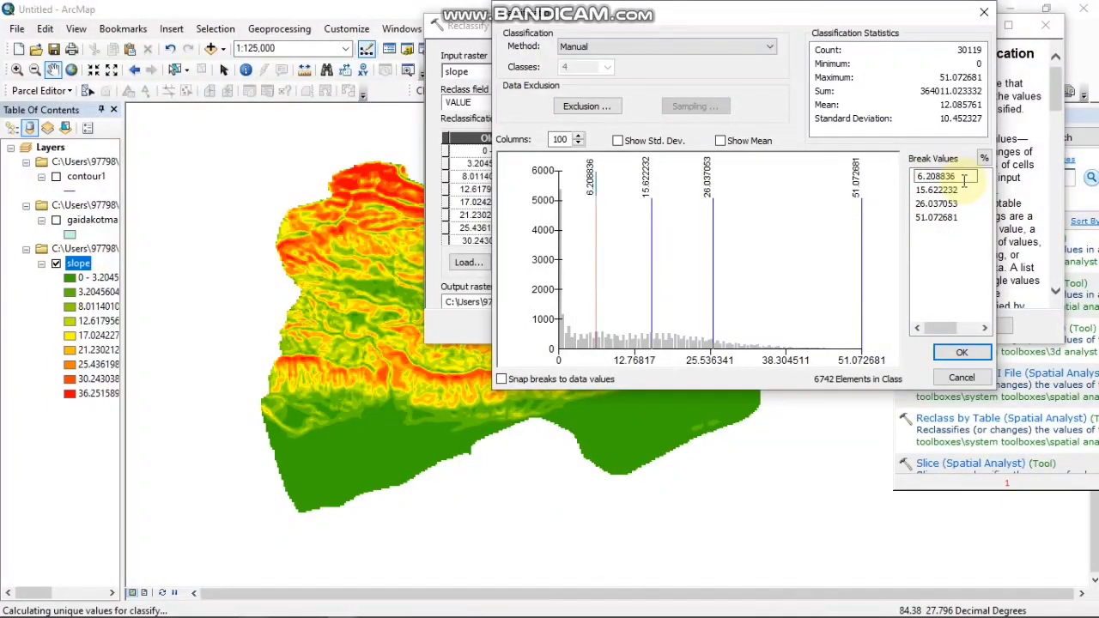
click(709, 270)
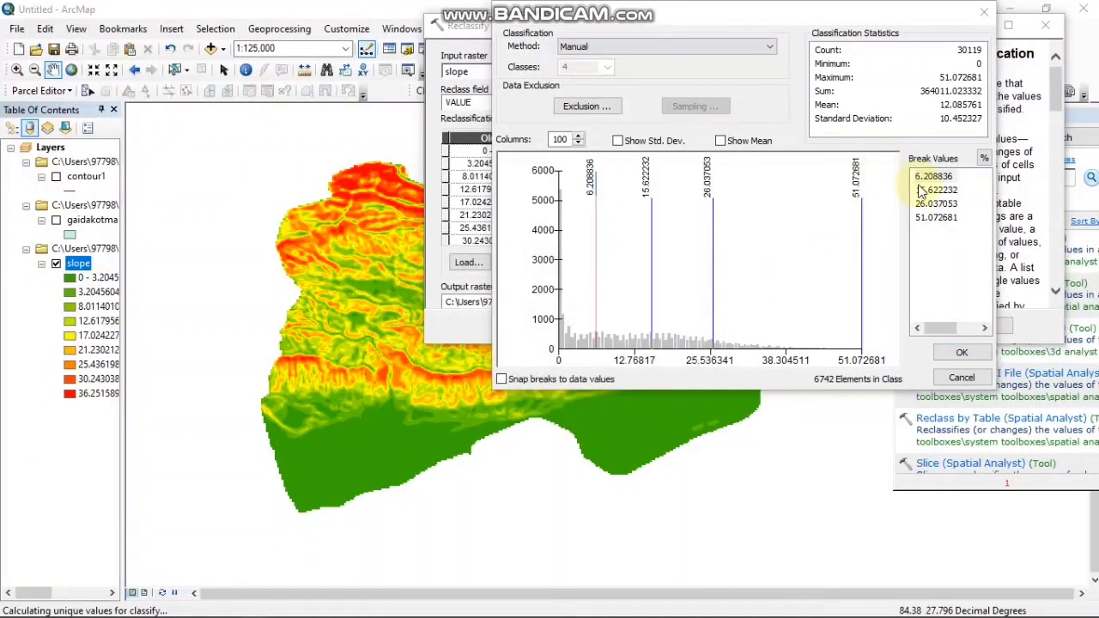
click(921, 180)
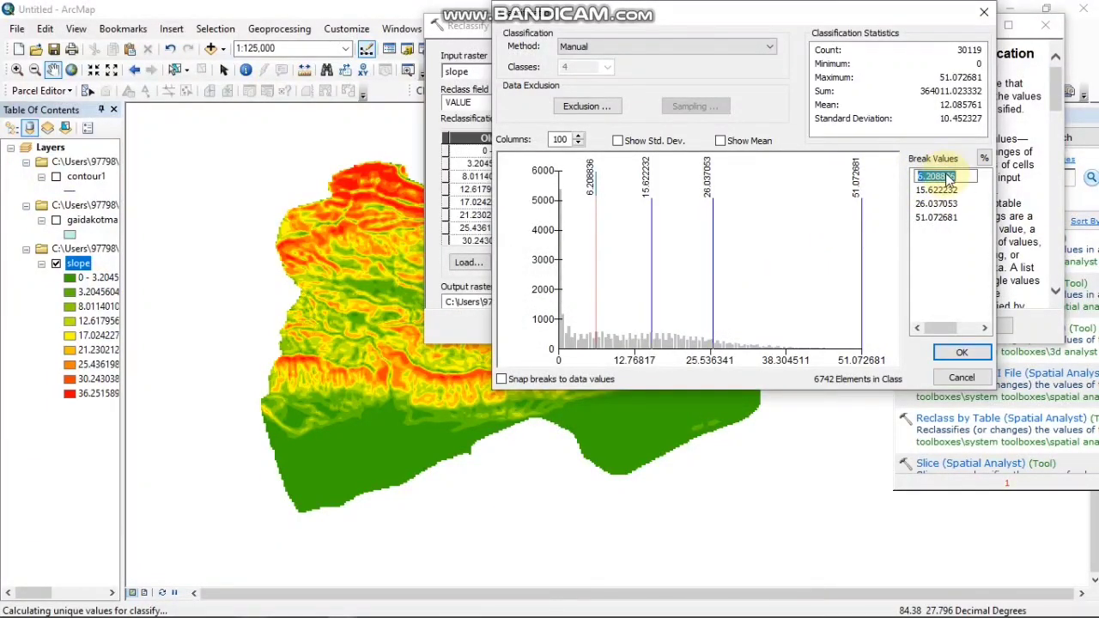
text(15)
click(949, 191)
text(3)
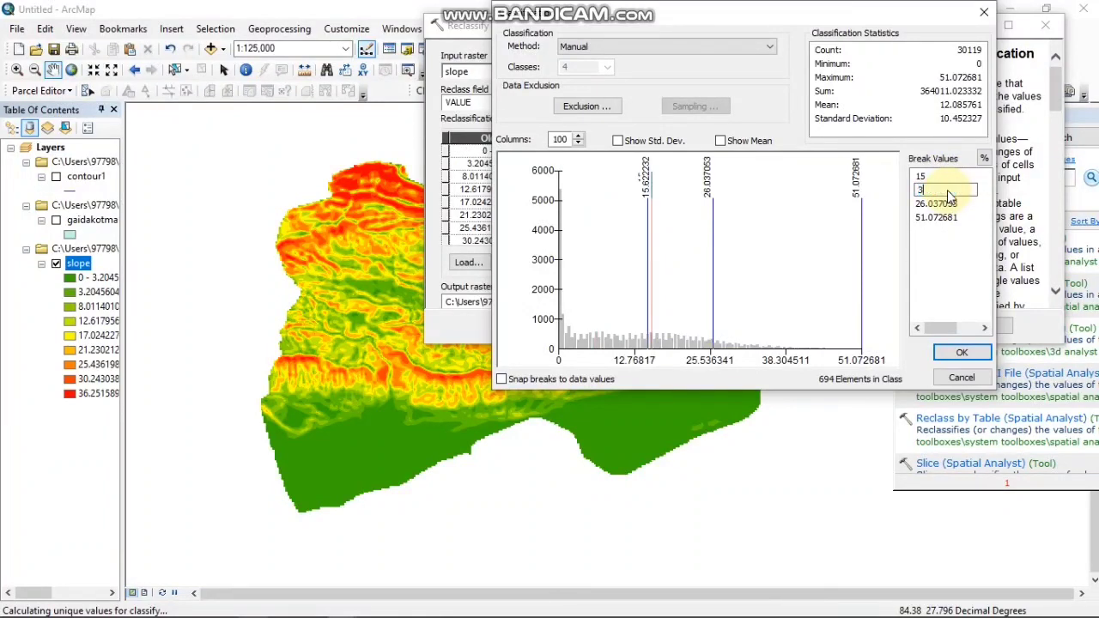
text(0)
click(927, 204)
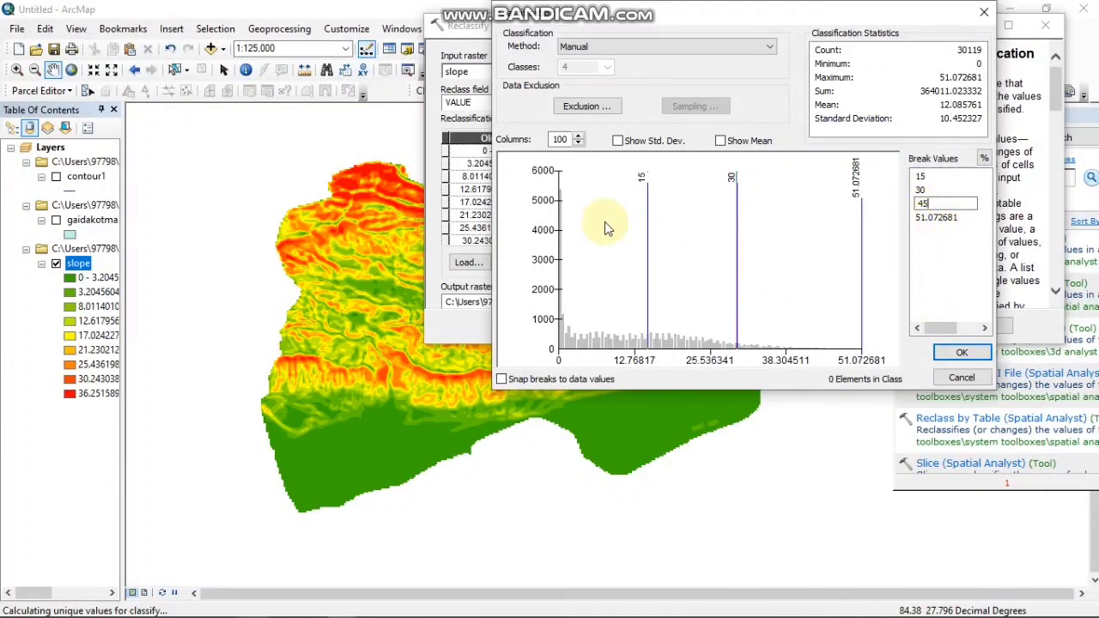
click(964, 349)
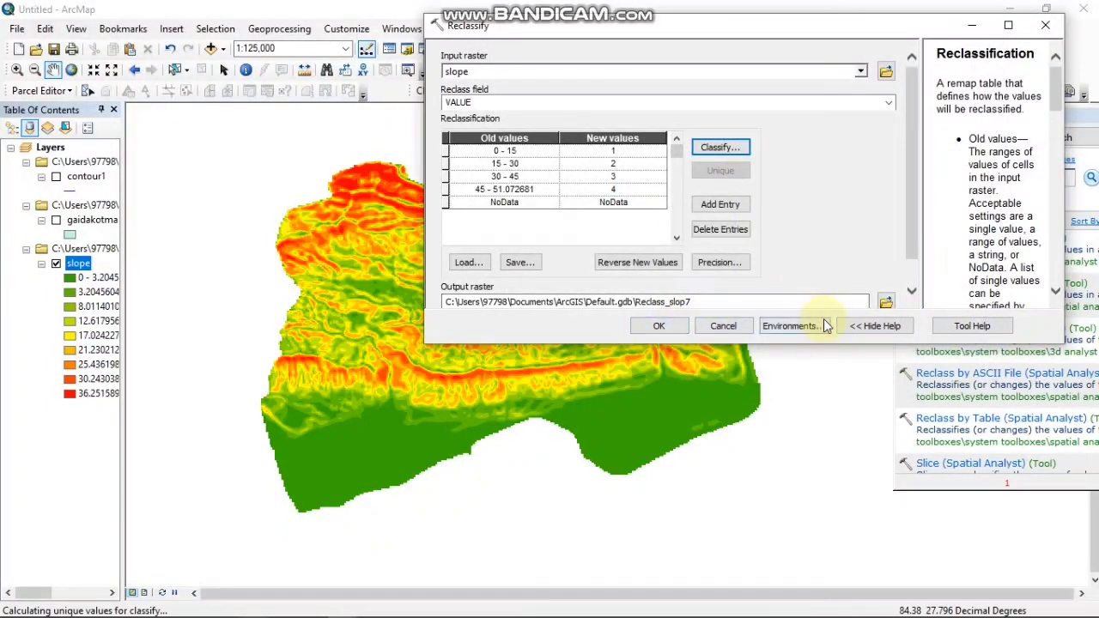
Save the output raster as "reclassify" in the set4 folder and run the reclassification.
click(886, 303)
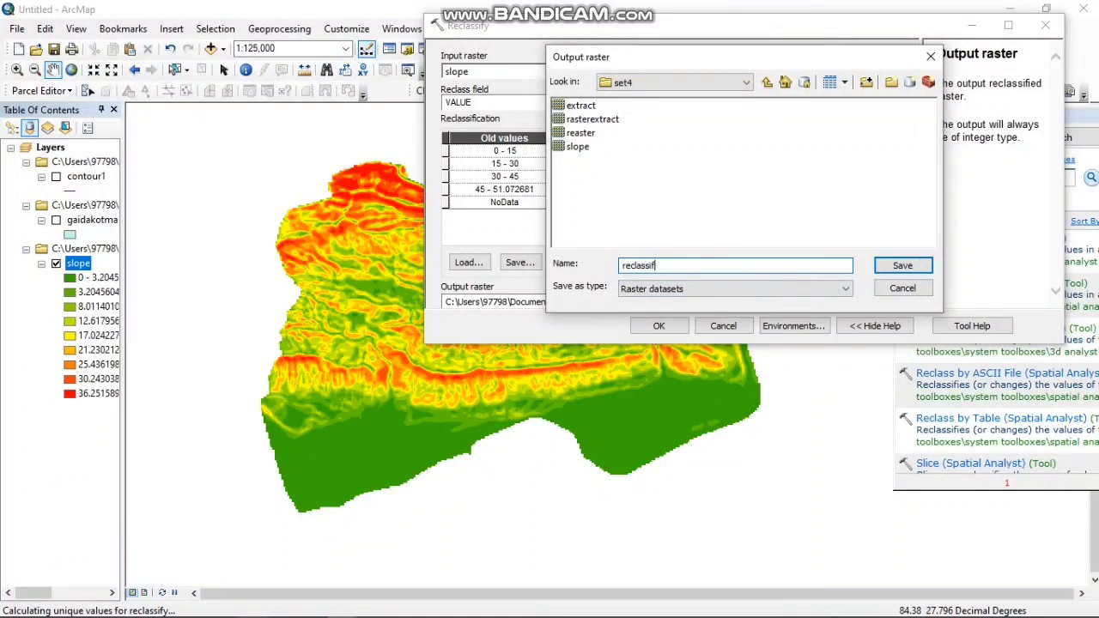
key(Return)
click(659, 326)
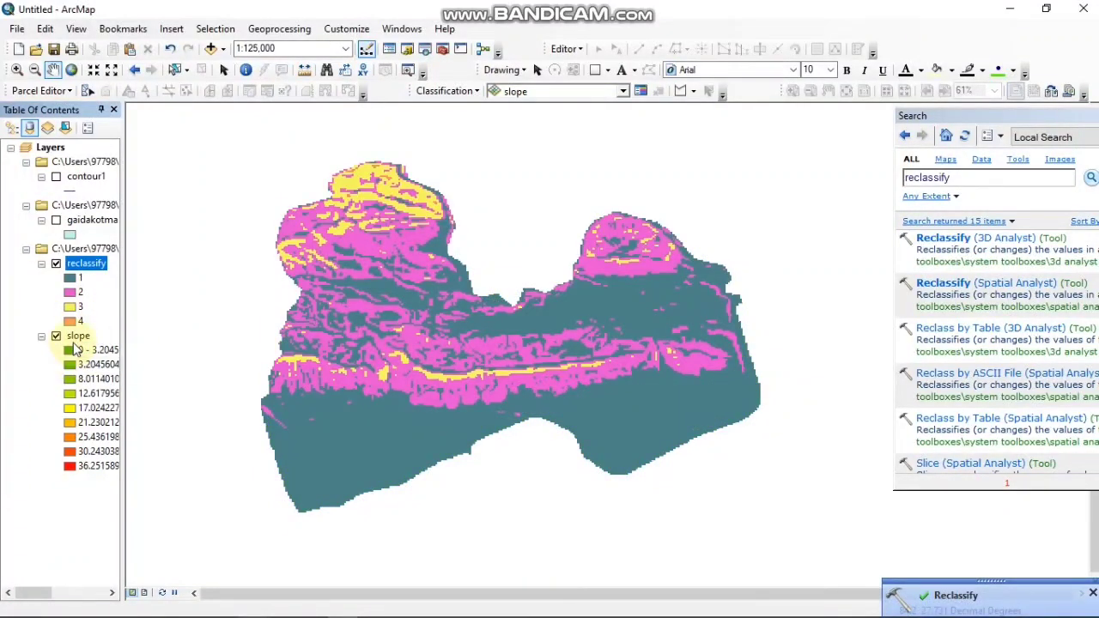
Remove the slope layer from the map, keeping the reclassify layer.
click(75, 340)
right_click(75, 340)
click(122, 371)
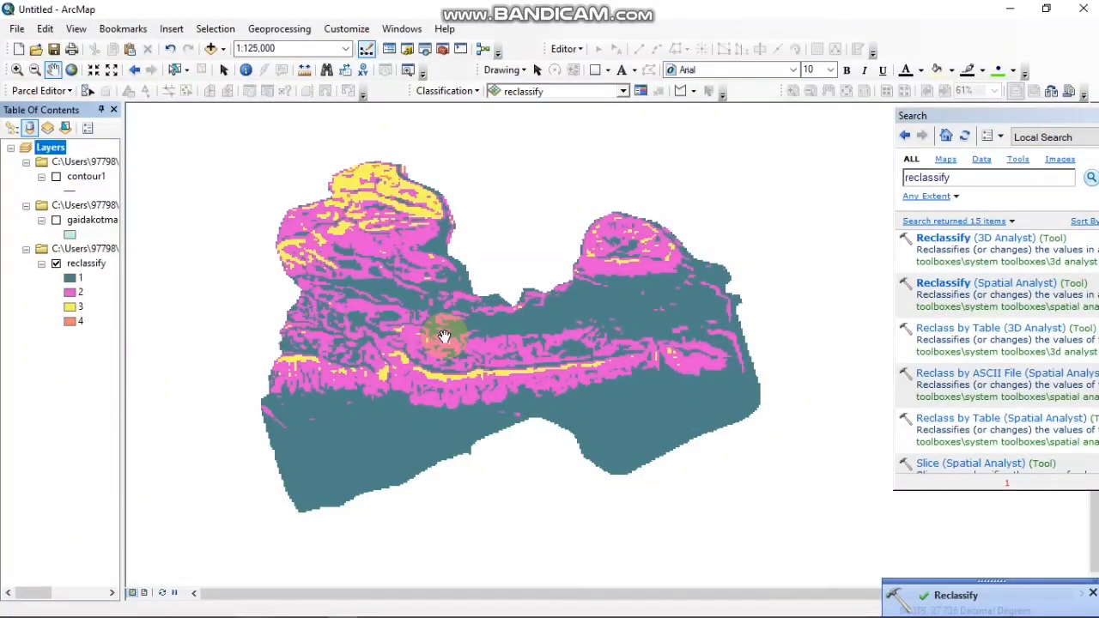
Set the reclassify layer's display resampling to Bilinear Interpolation (for continuous data) and inspect the class boundaries.
right_click(85, 263)
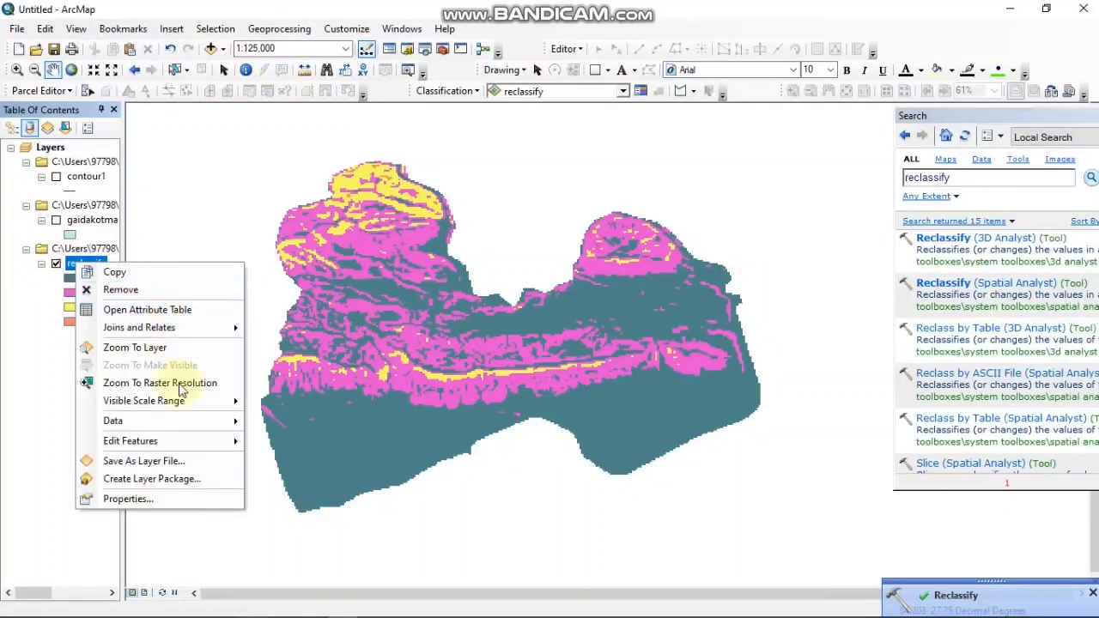
click(190, 502)
click(404, 258)
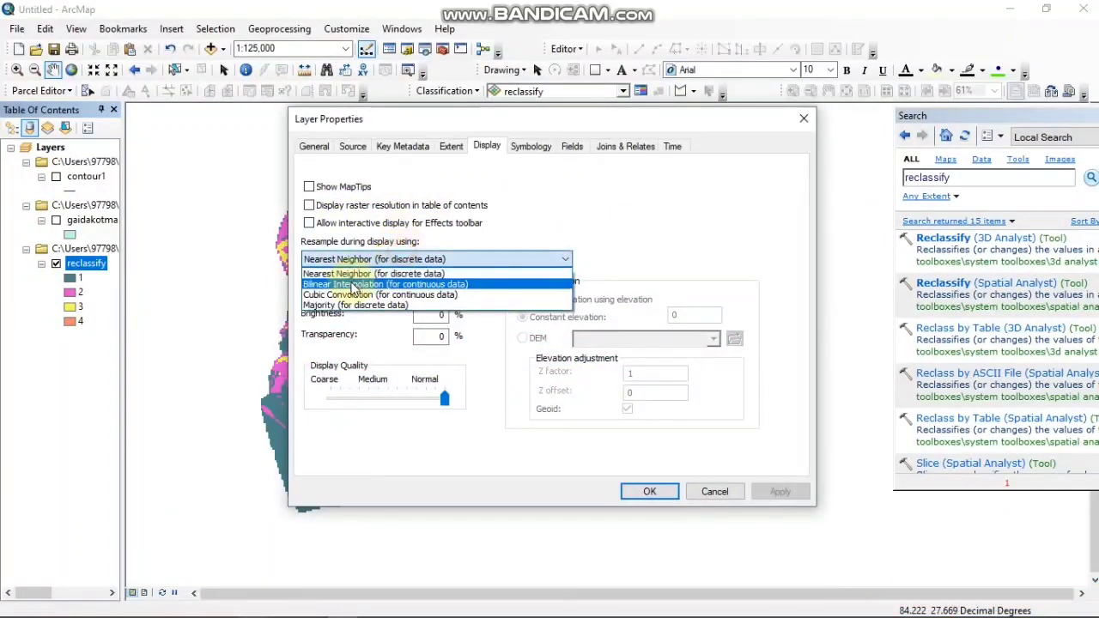
click(352, 288)
click(671, 490)
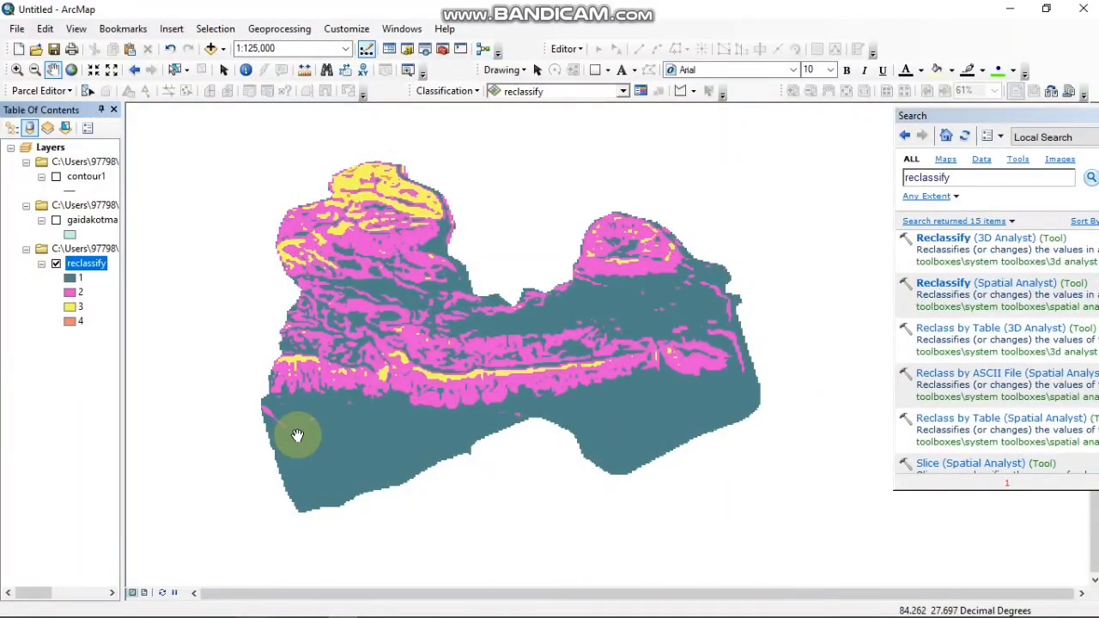
scroll(355, 387, up, 2)
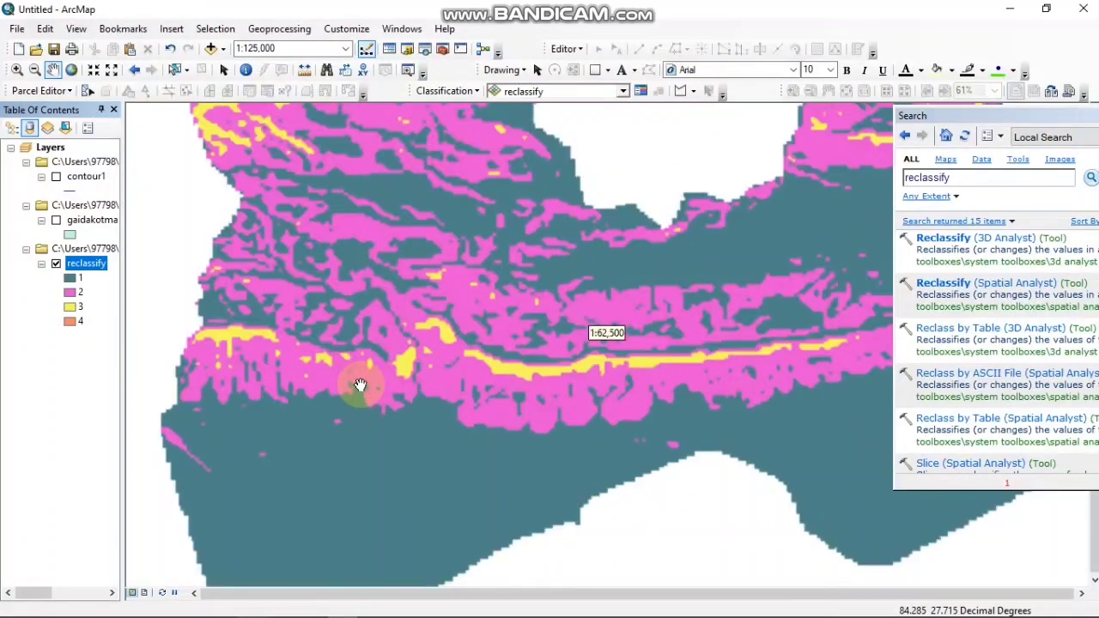
Search the tools for "raster to polygon" and open the Raster to Polygon conversion tool.
scroll(357, 385, down, 3)
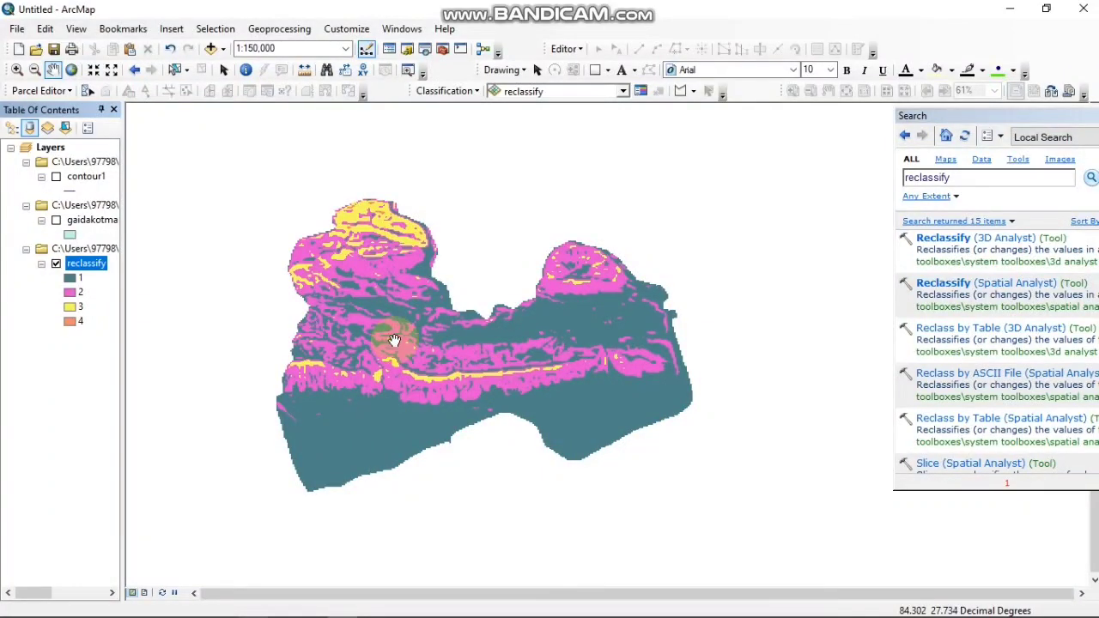
scroll(394, 341, down, 4)
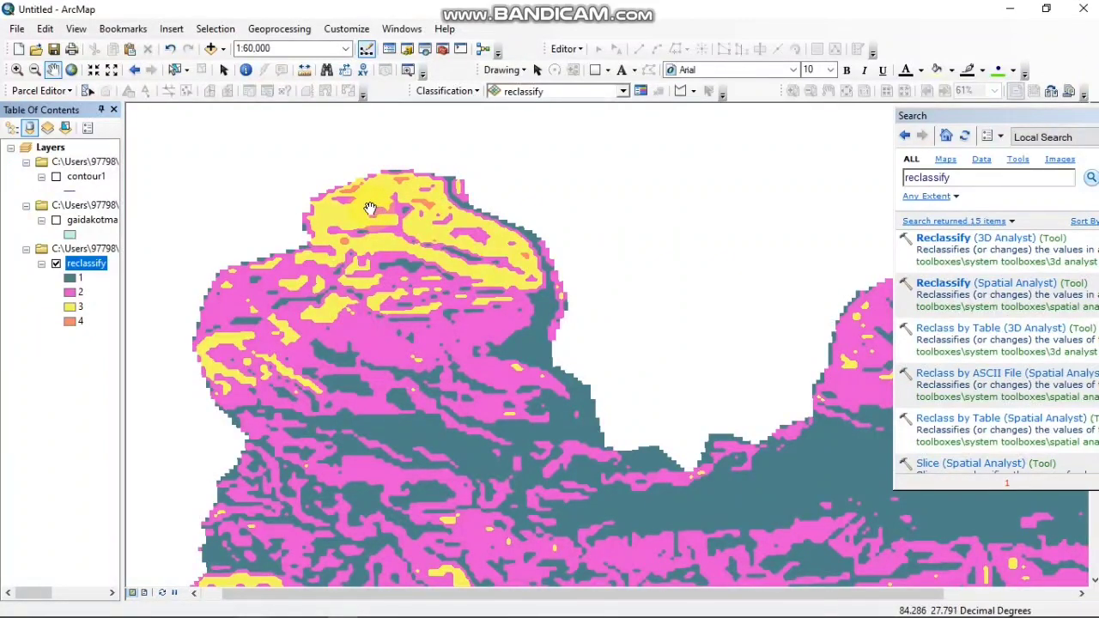
drag(967, 177, 874, 192)
text(raster to polyg)
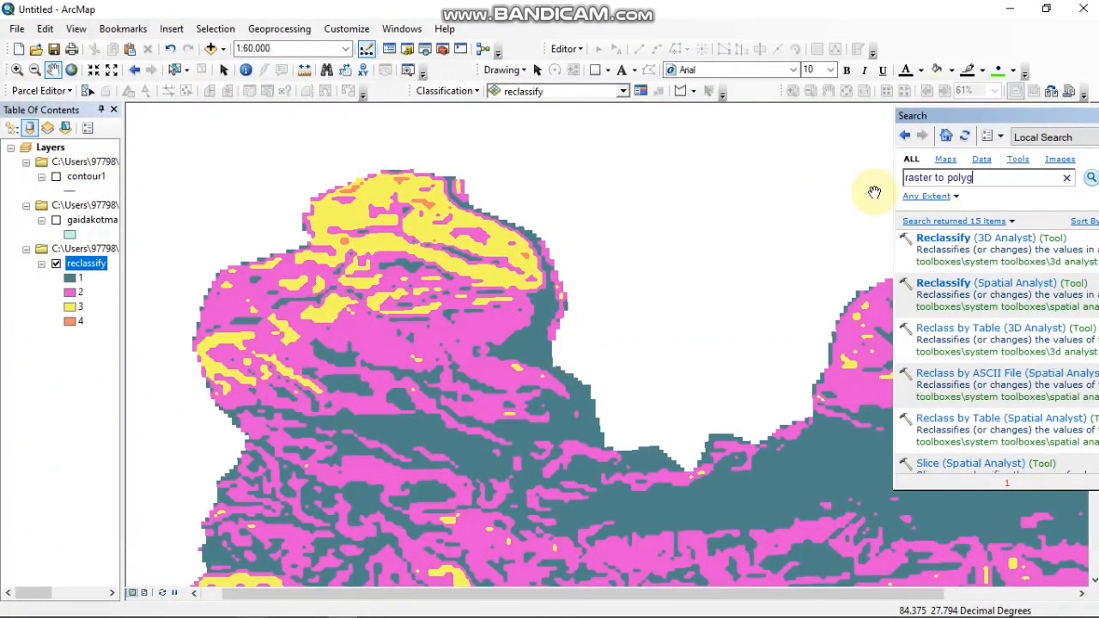
text(on)
key(Return)
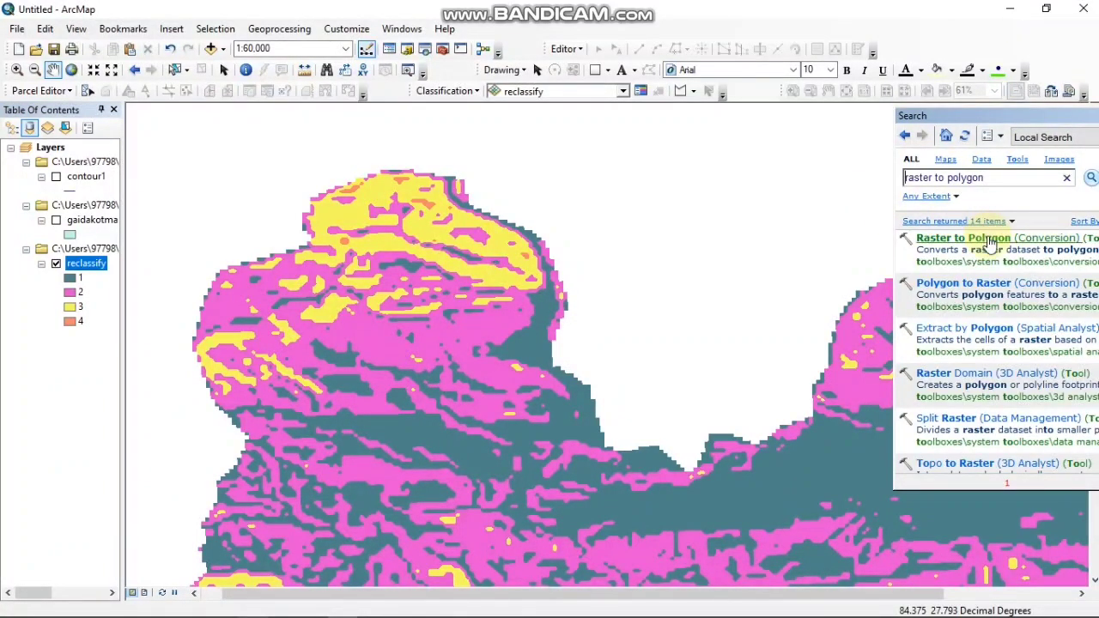
click(975, 238)
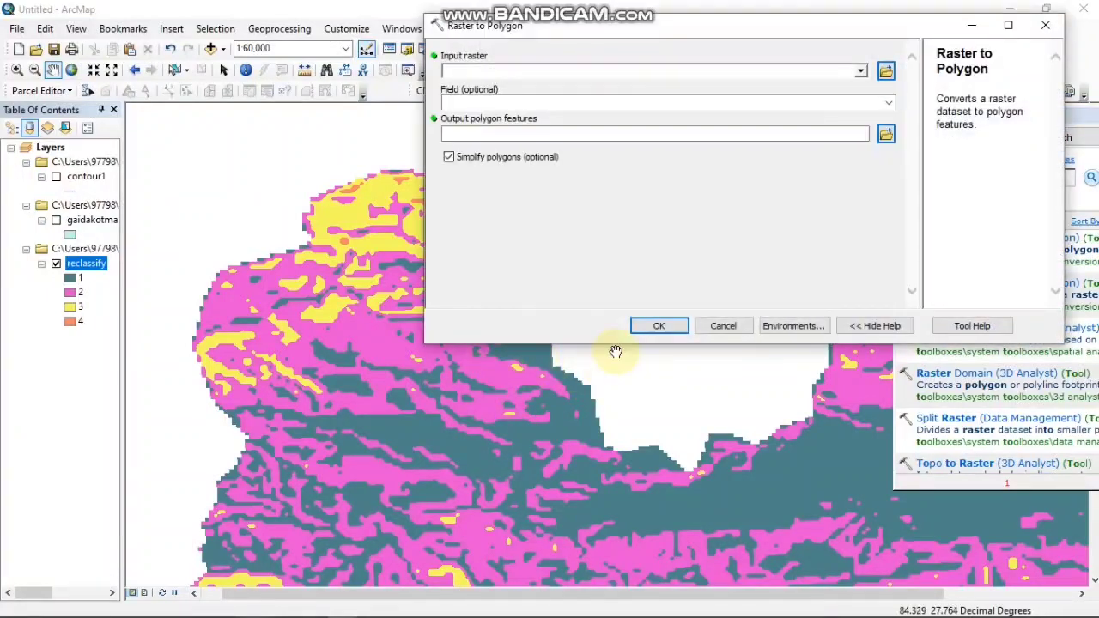
Convert the reclassify raster to polygons, saving the output as "raster to polygon" in the set4 folder.
click(860, 70)
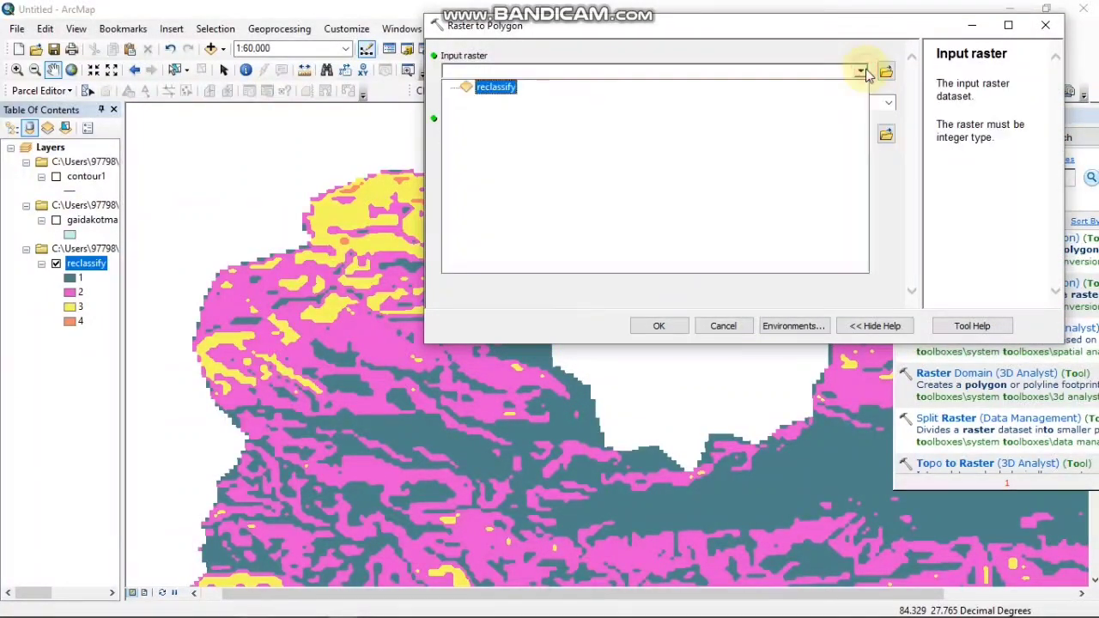
click(489, 87)
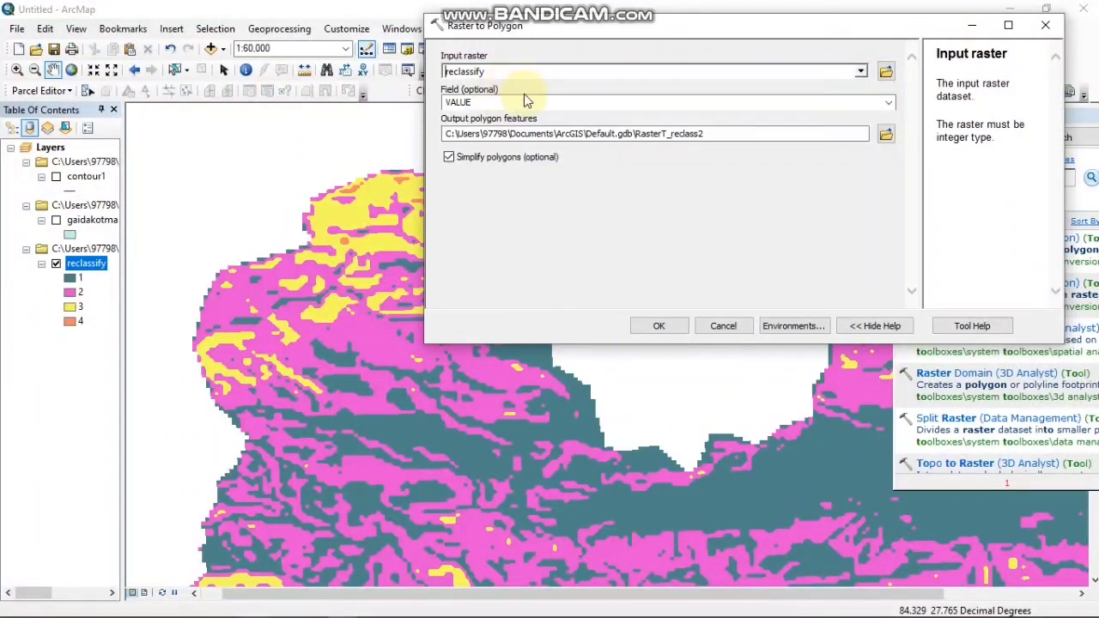
click(885, 134)
click(699, 265)
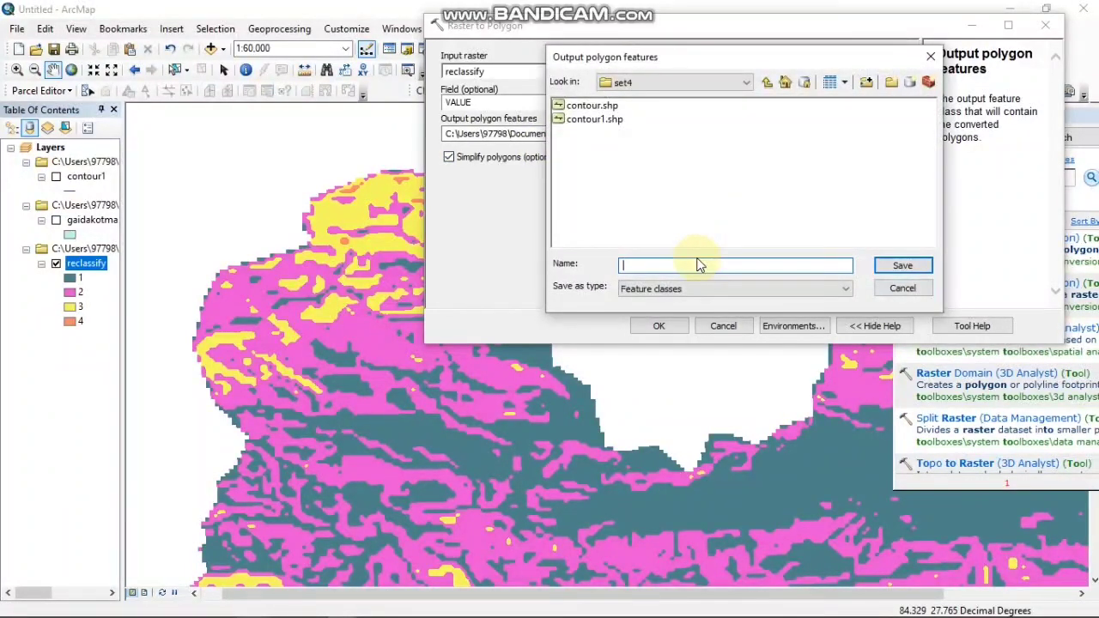
text(raster to polygon)
key(Return)
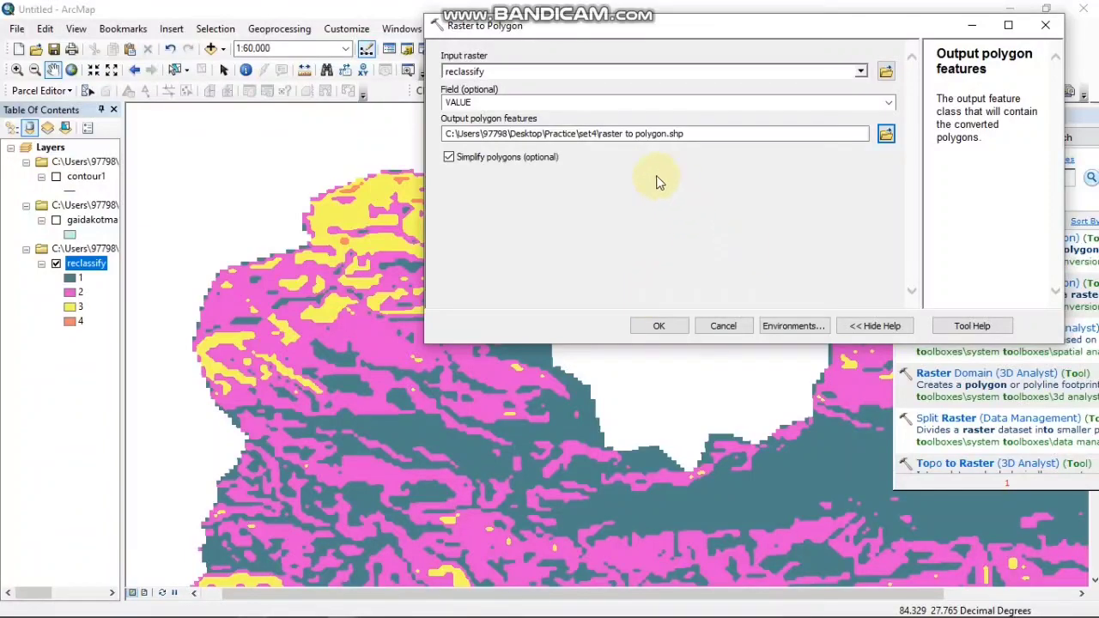
click(661, 328)
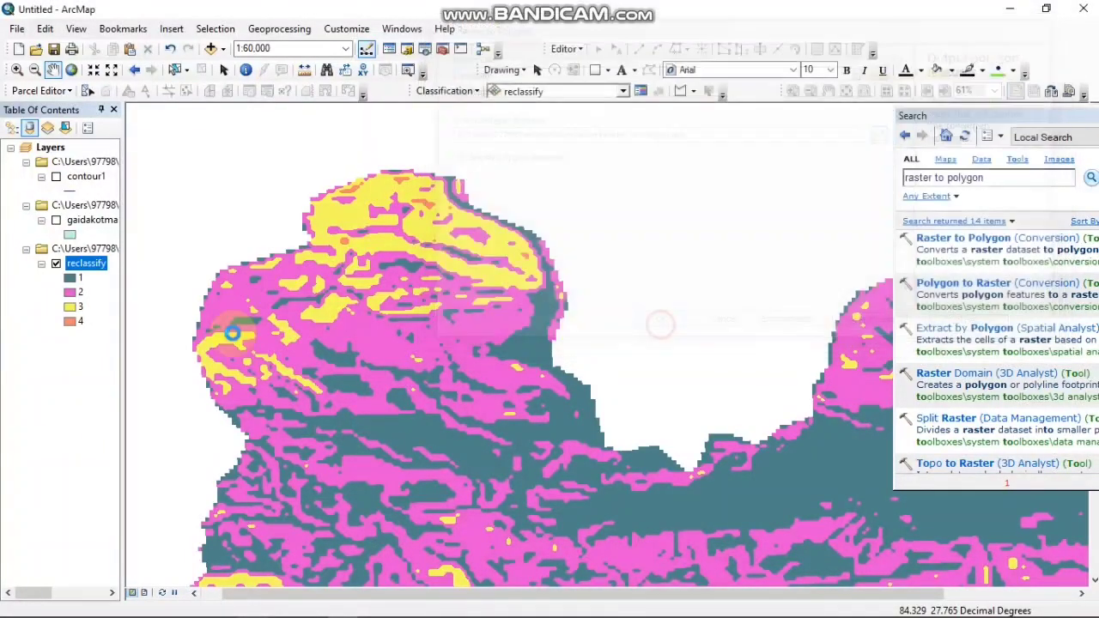
scroll(632, 452, up, 1)
scroll(631, 453, down, 1)
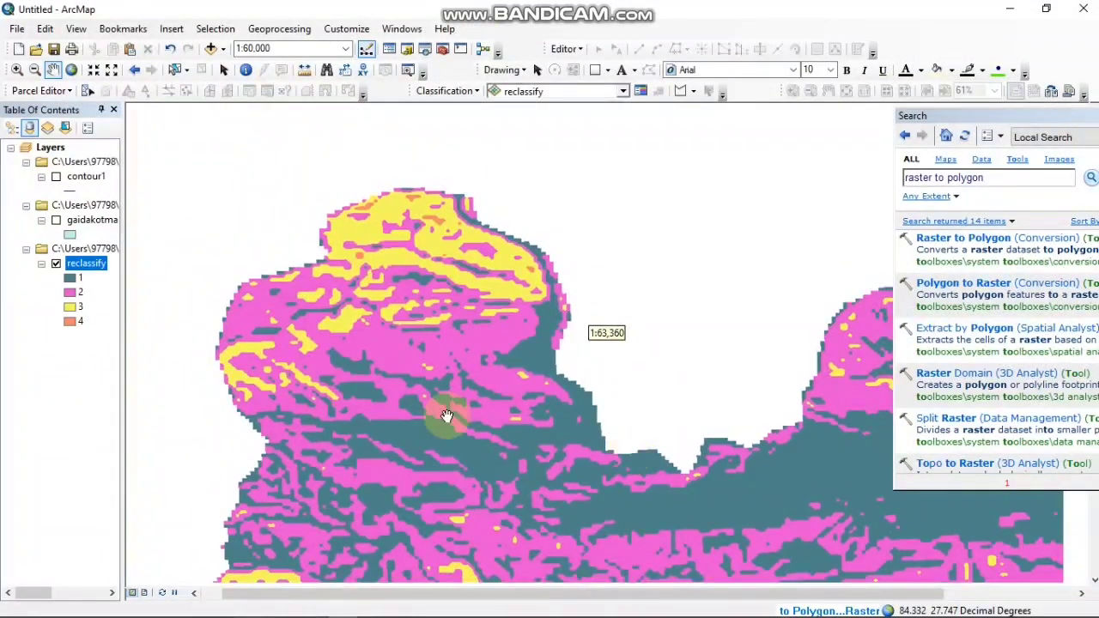
drag(595, 414, 560, 315)
scroll(596, 367, down, 2)
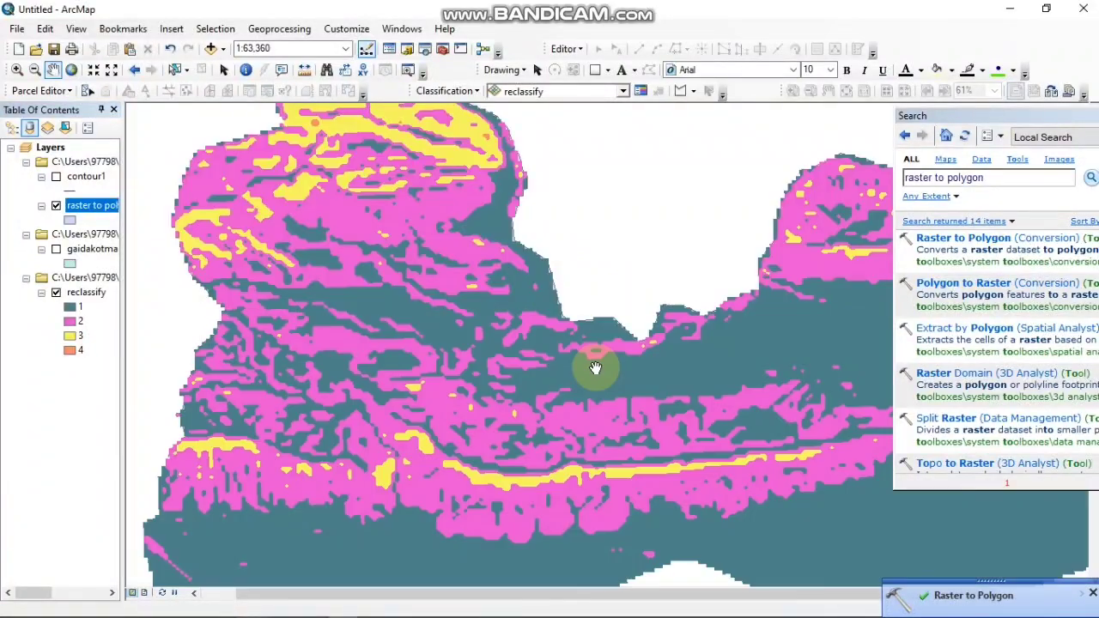
scroll(544, 356, up, 1)
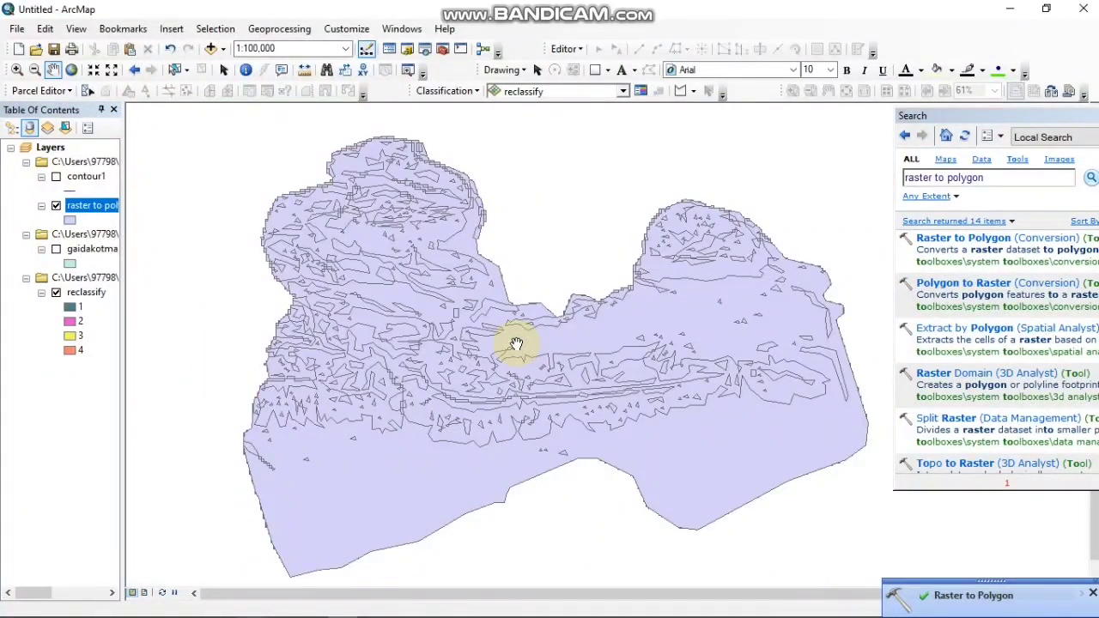
mouse_move(925, 612)
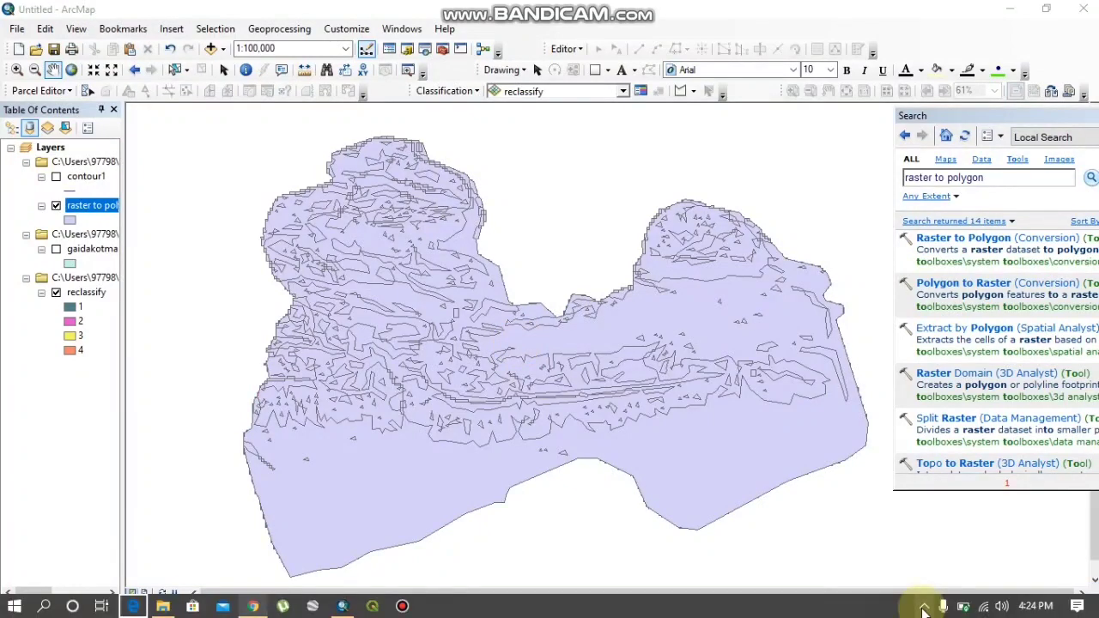
click(922, 609)
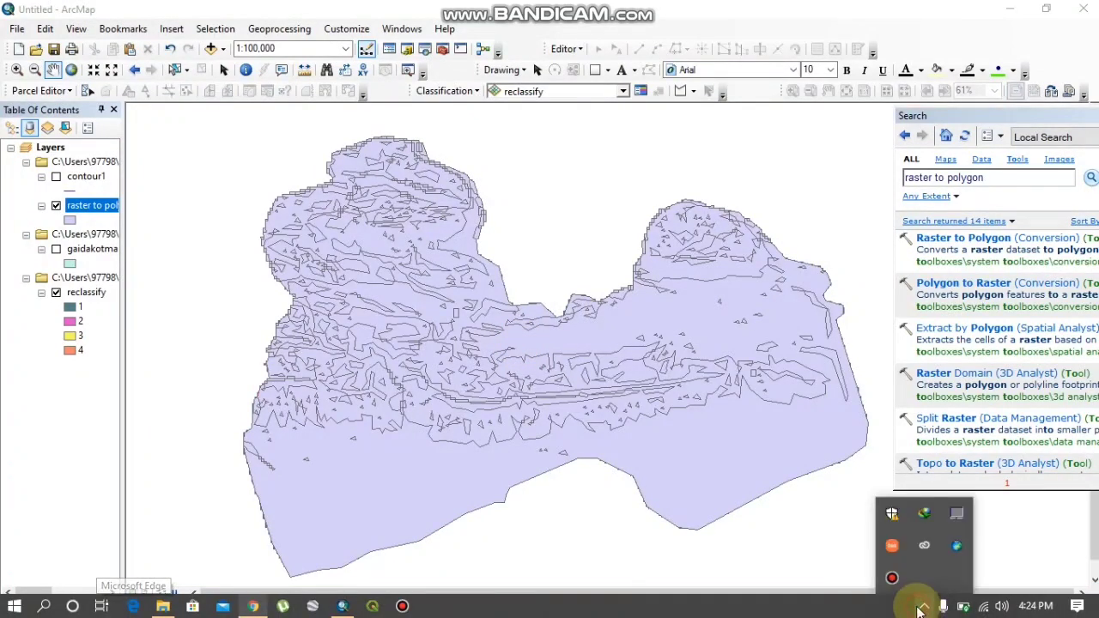
click(922, 609)
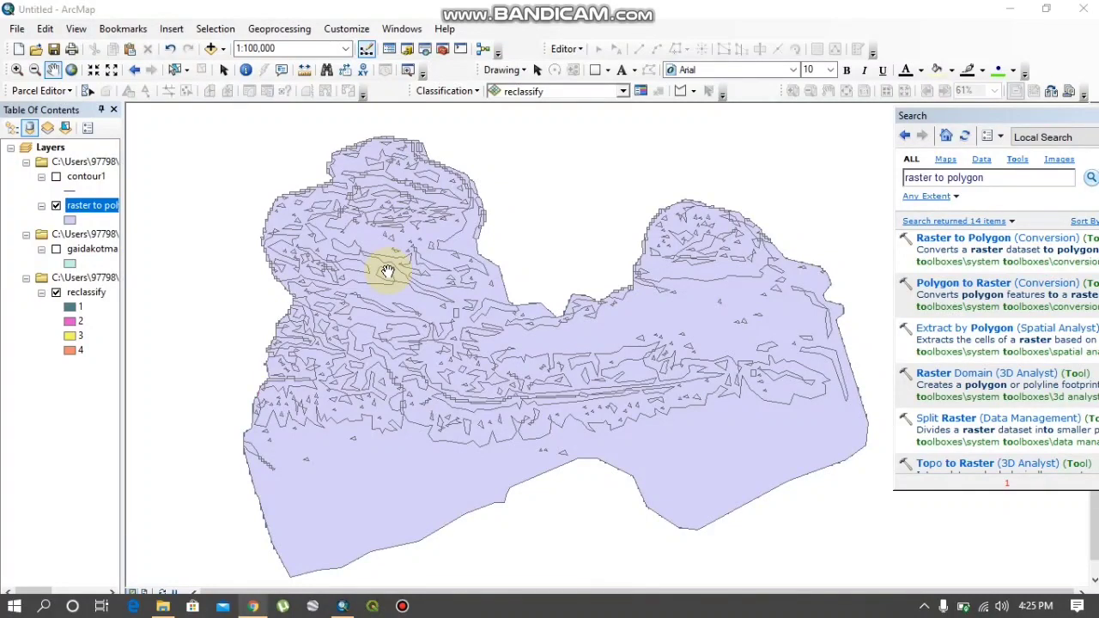
Open the Dissolve geoprocessing tool and set the raster to polygon layer as its input features.
click(262, 30)
click(286, 135)
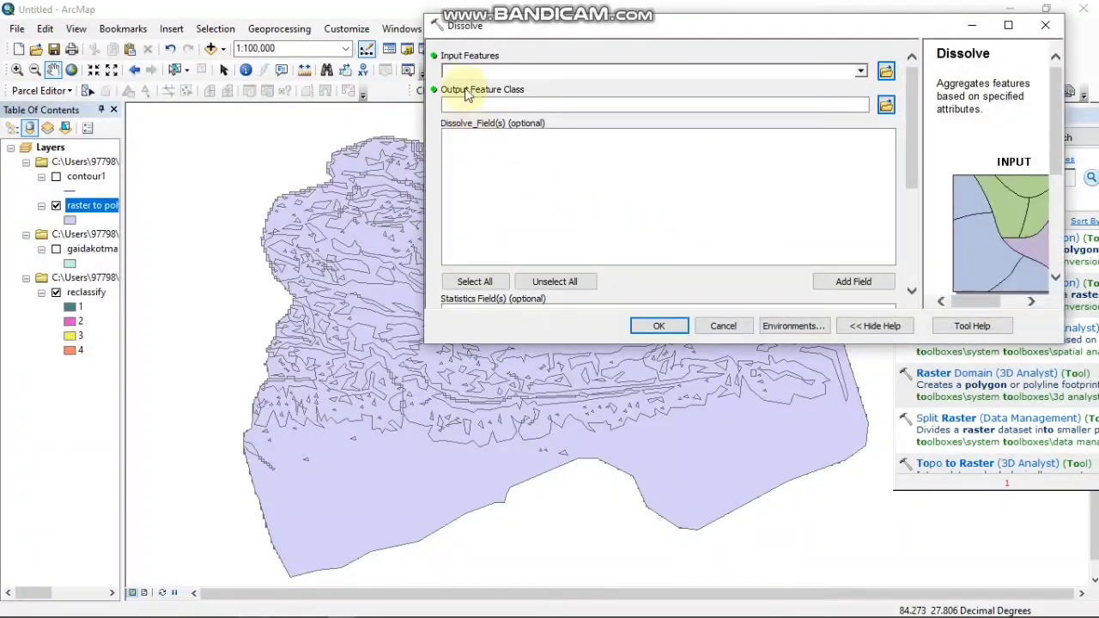
click(859, 72)
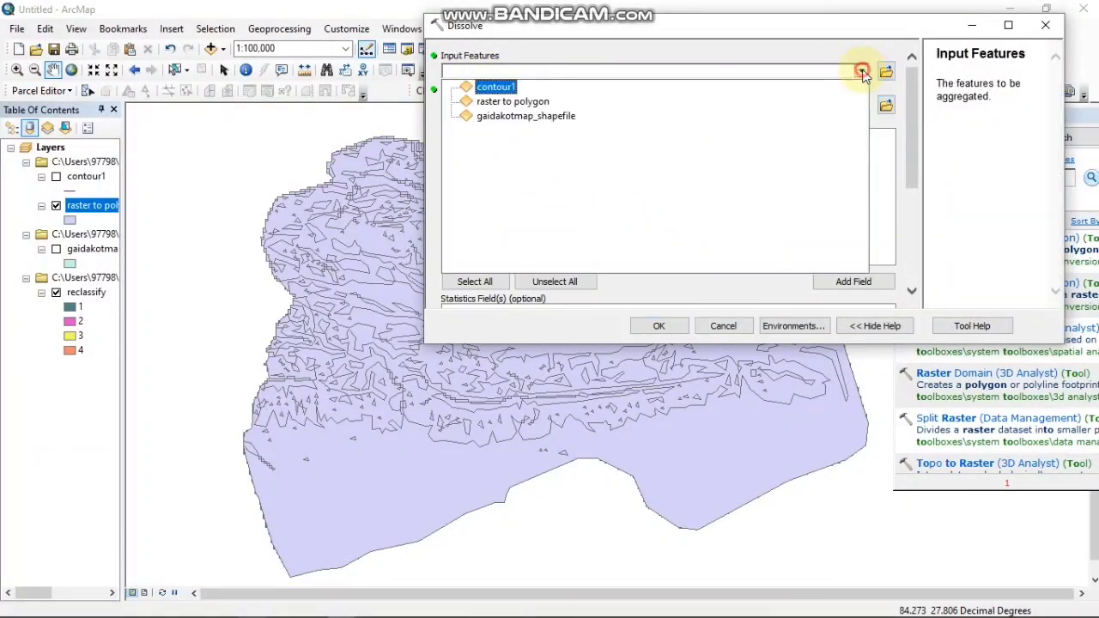
click(513, 101)
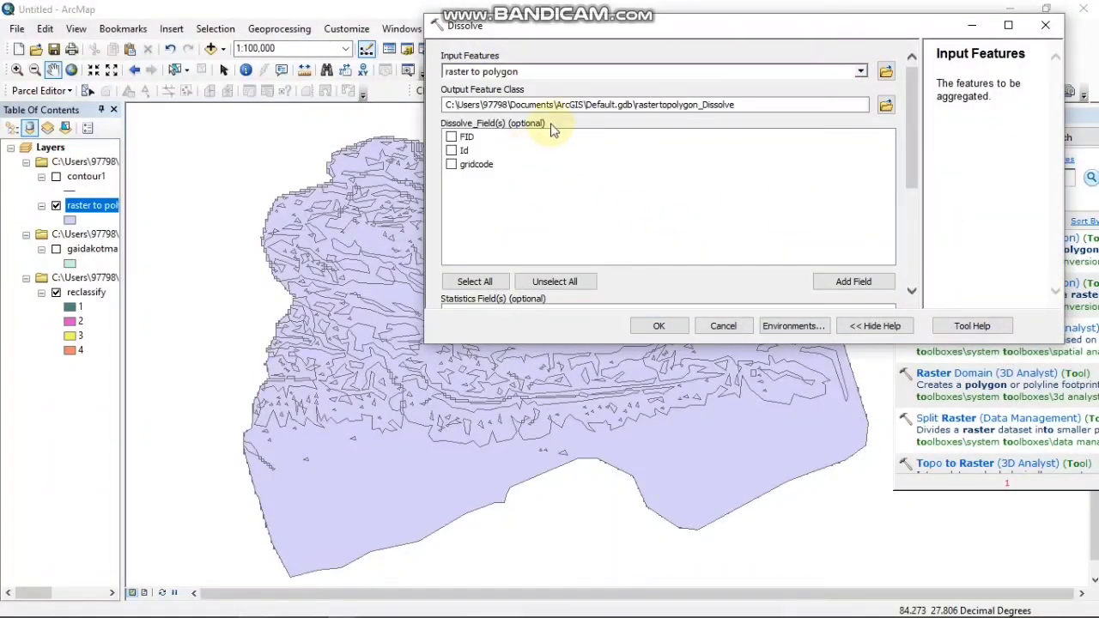
Save the dissolve output as "dissolve" in the set4 folder, choose gridcode as the dissolve field and run the tool.
click(886, 105)
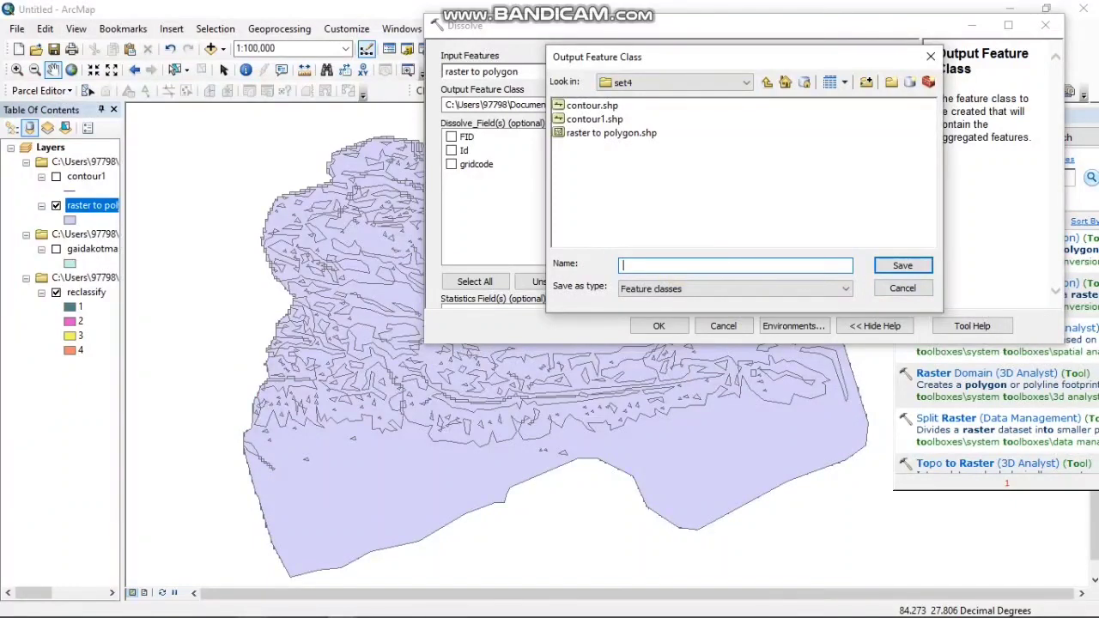
text(dissolv)
text(e)
key(Return)
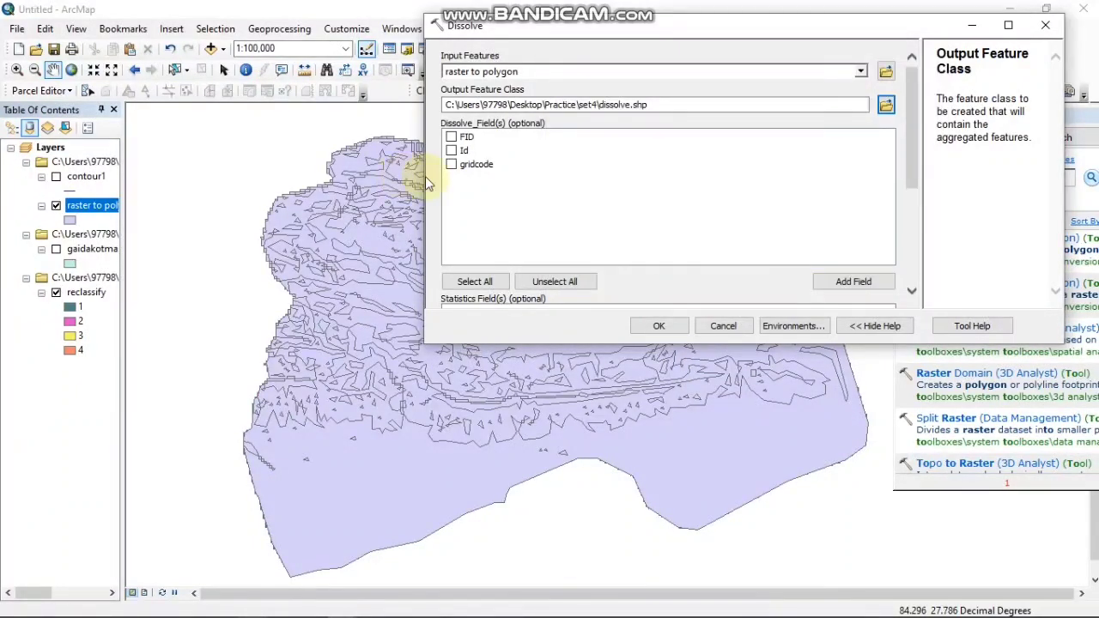
click(452, 164)
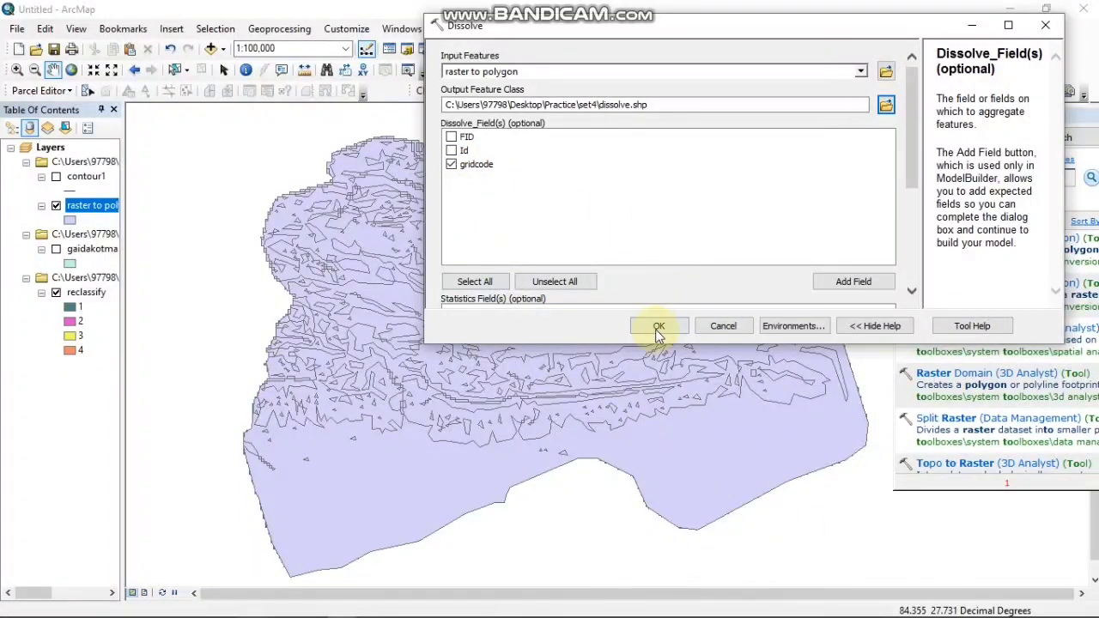
click(659, 326)
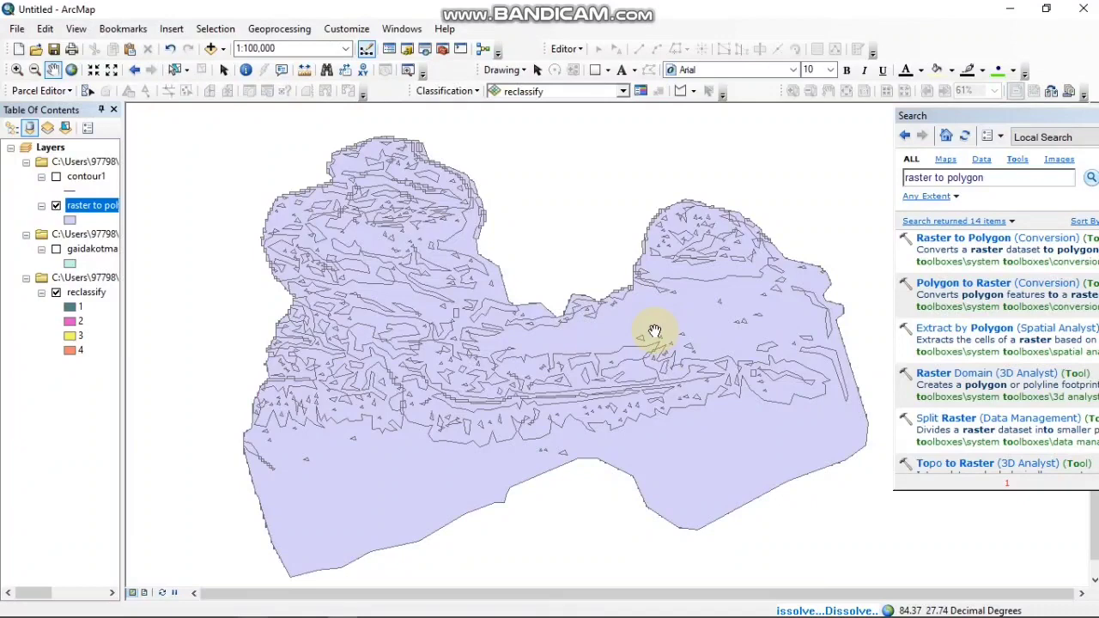
Remove the reclassify and raster to polygon layers from the map.
right_click(100, 321)
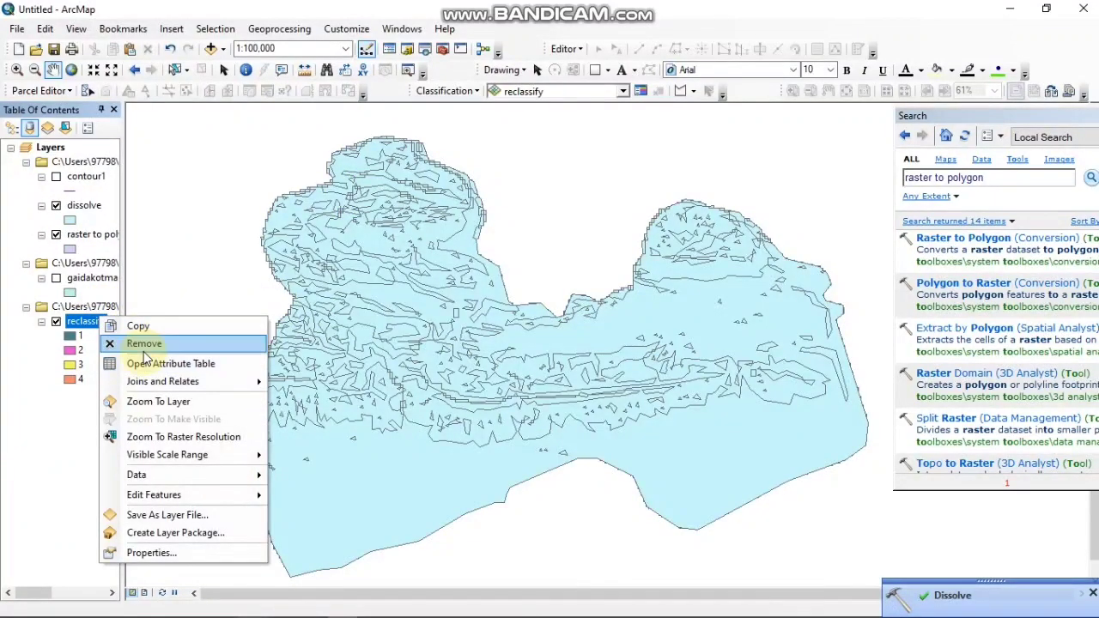
click(143, 344)
right_click(95, 236)
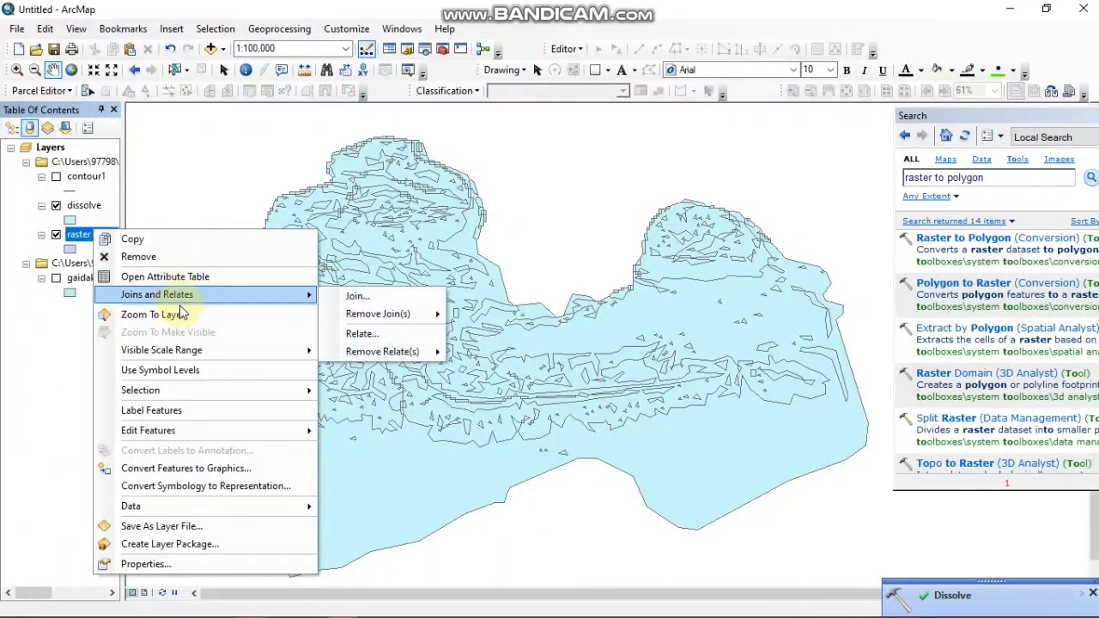
click(197, 255)
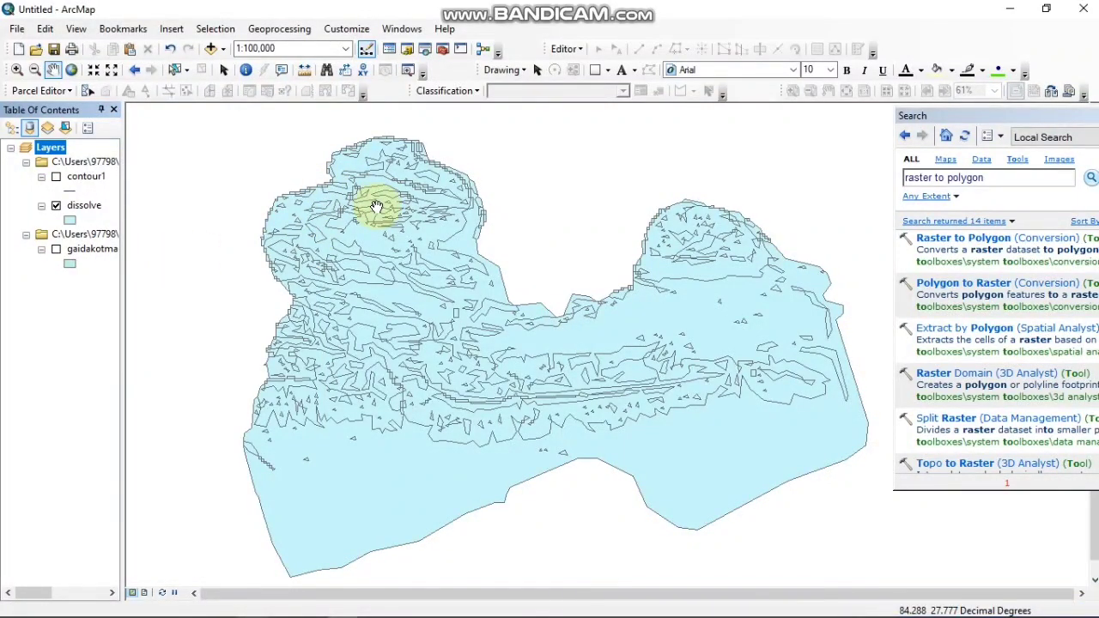
Symbolize the dissolve layer by unique values of the gridcode field, adding all values, and apply the symbology.
right_click(85, 206)
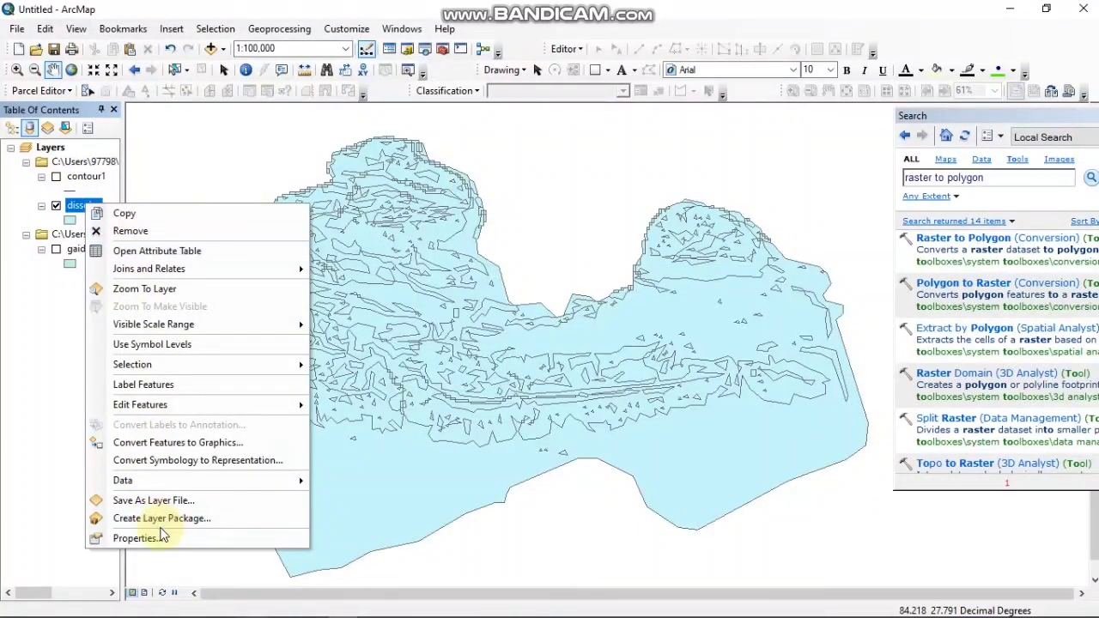
click(163, 536)
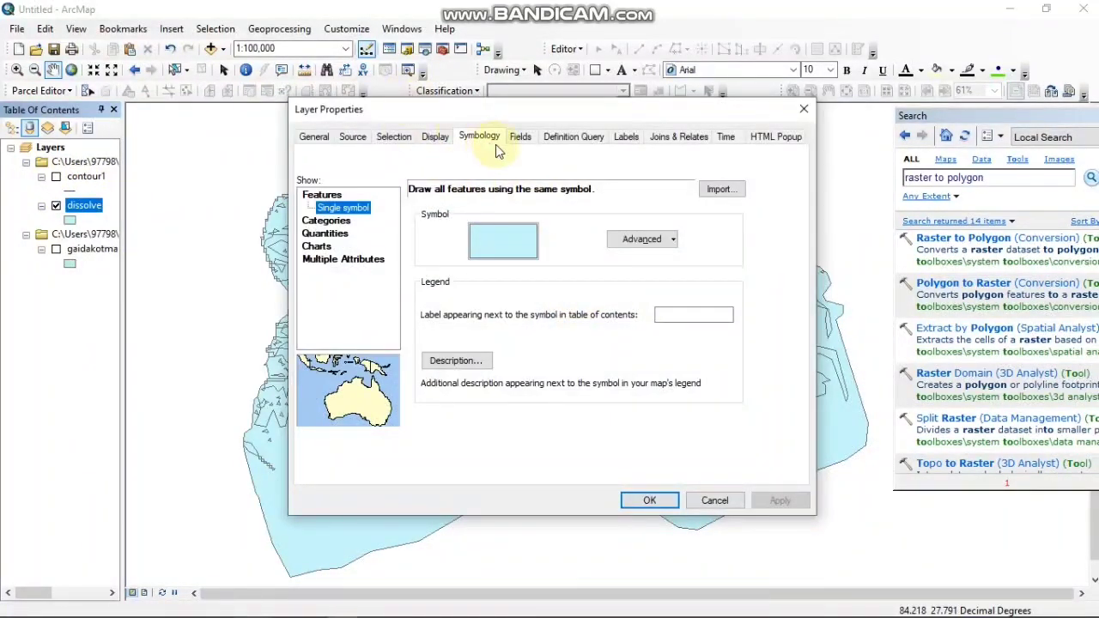
click(326, 234)
click(327, 207)
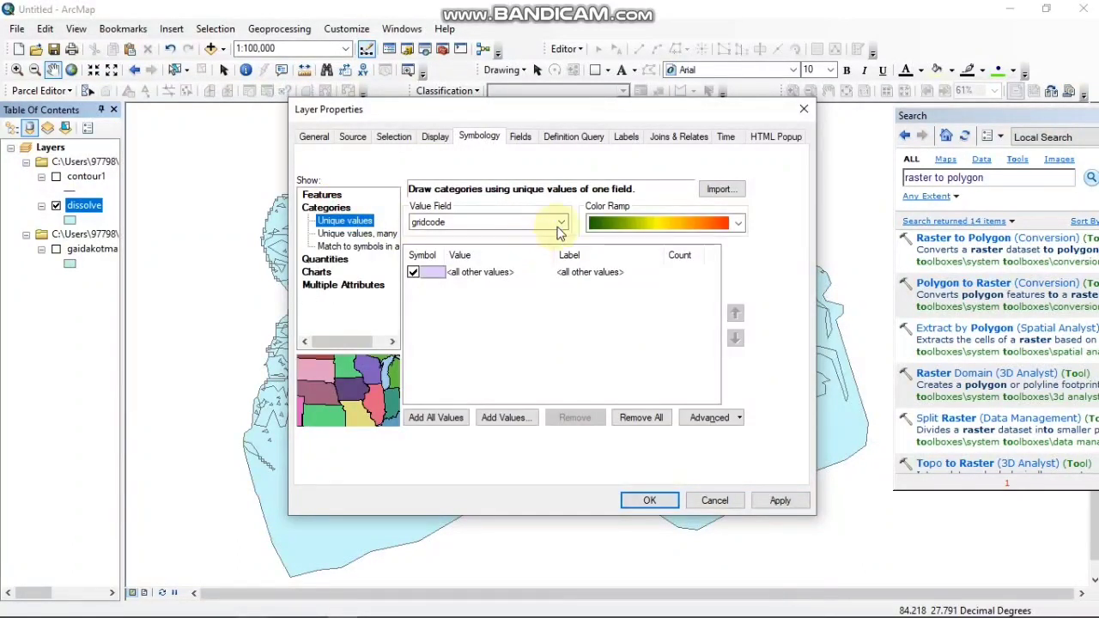
click(558, 224)
click(558, 230)
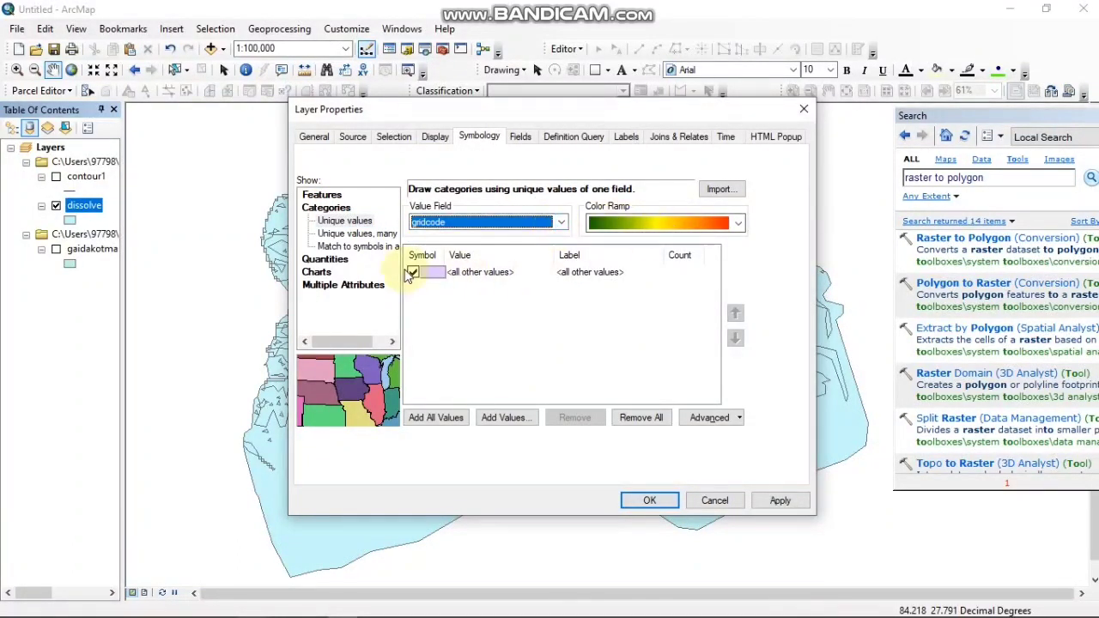
click(442, 416)
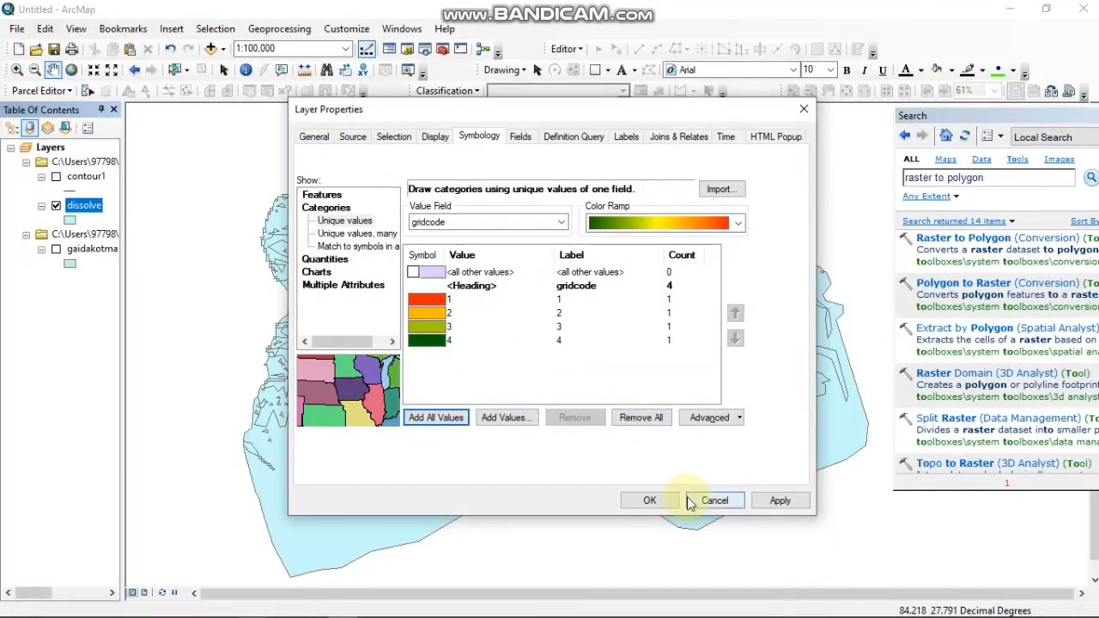
click(780, 501)
click(651, 501)
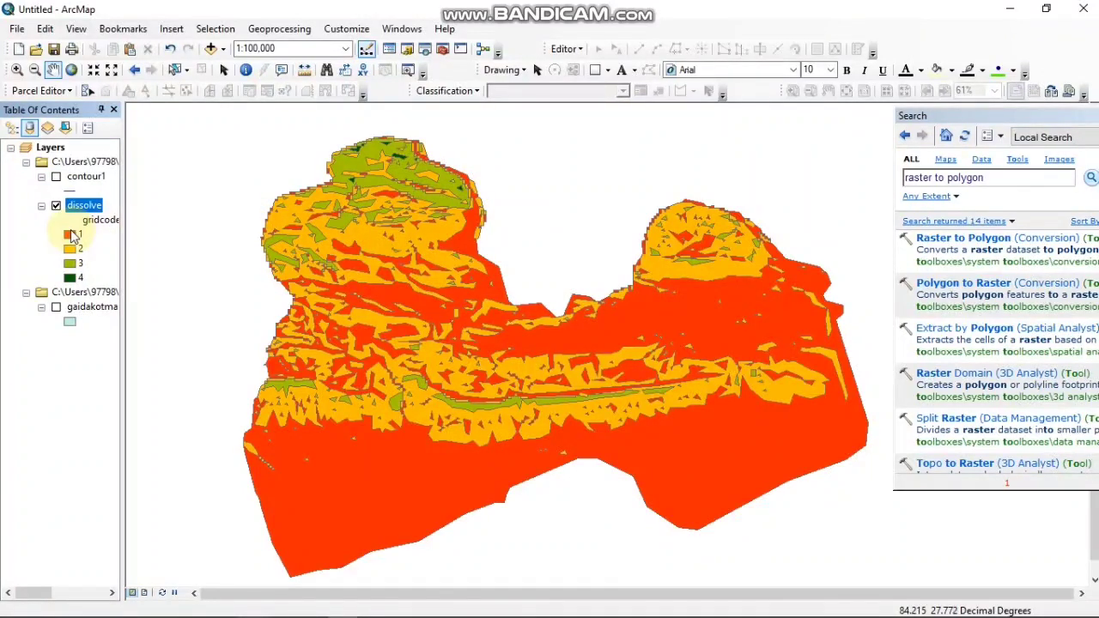
Change the fill symbol of gridcode class 1 in the dissolve layer to Beige.
click(71, 235)
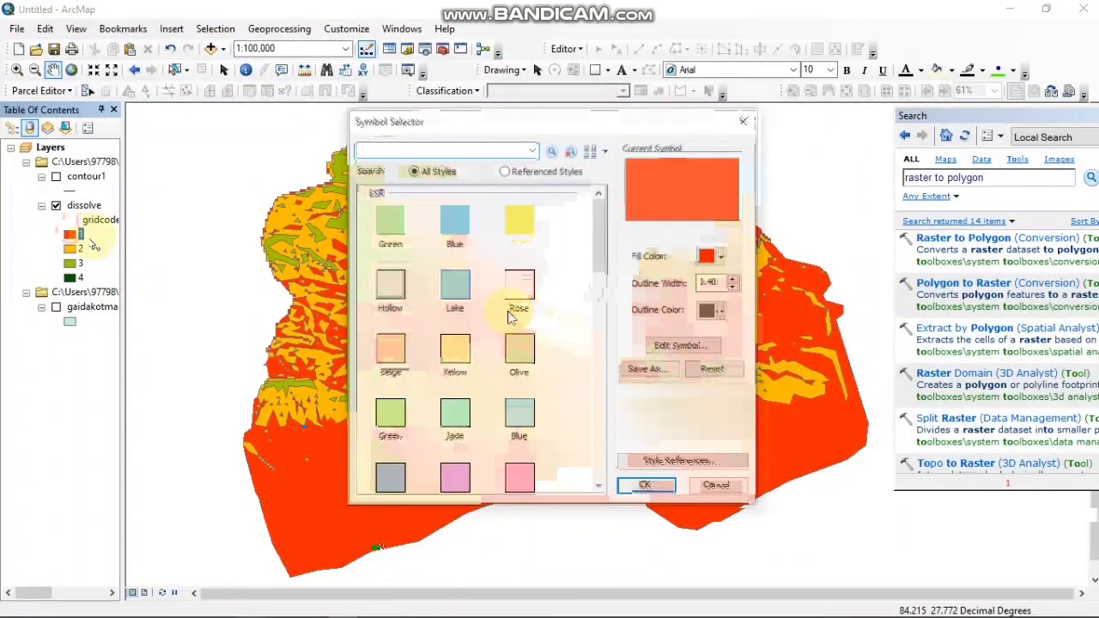
click(404, 366)
click(646, 486)
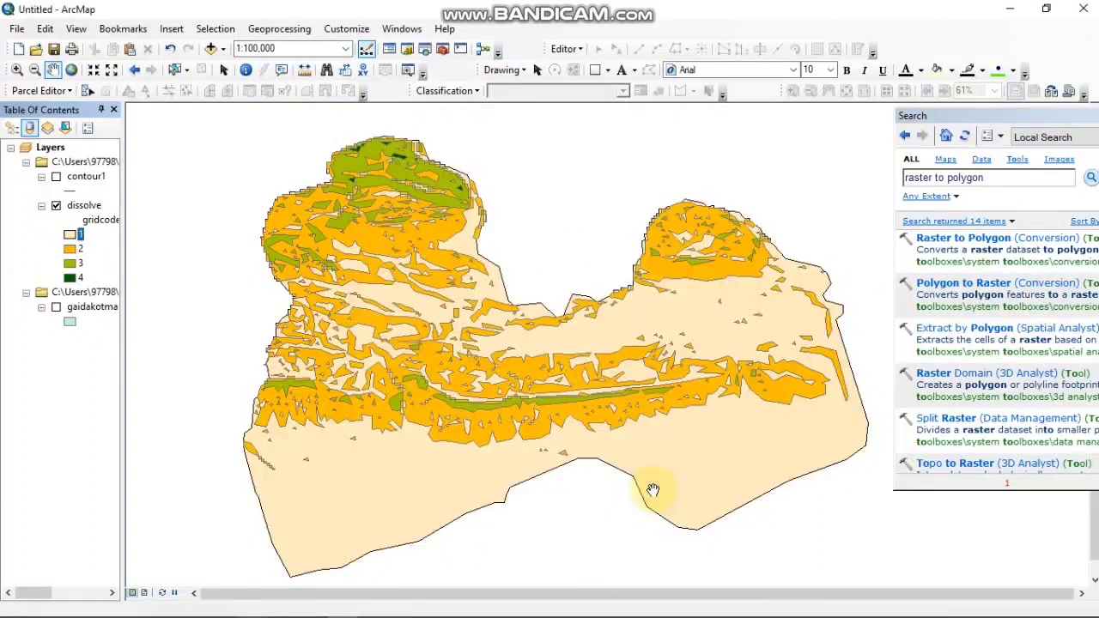
Change the fill symbol of gridcode class 2 in the dissolve layer to the Green style with a darker leaf-green fill color.
click(69, 249)
click(409, 230)
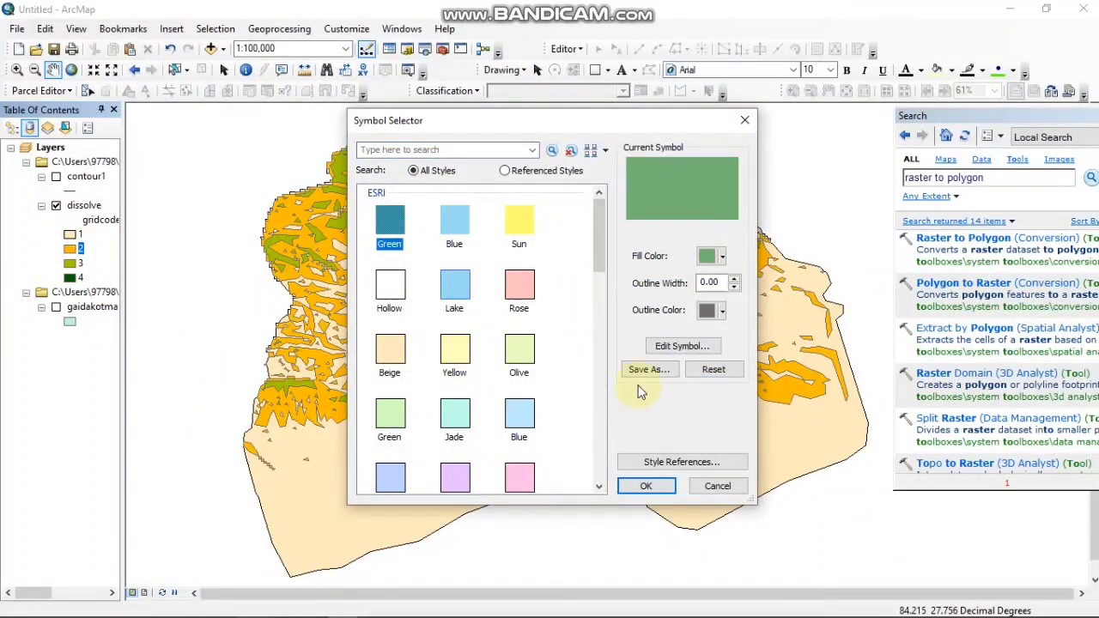
click(722, 256)
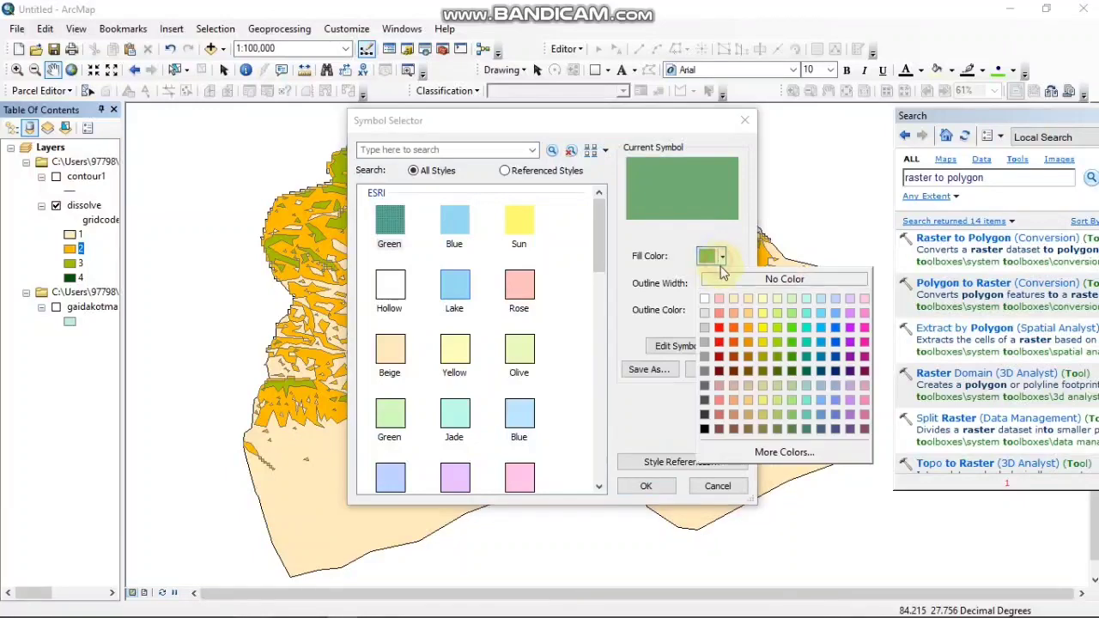
click(777, 360)
click(661, 489)
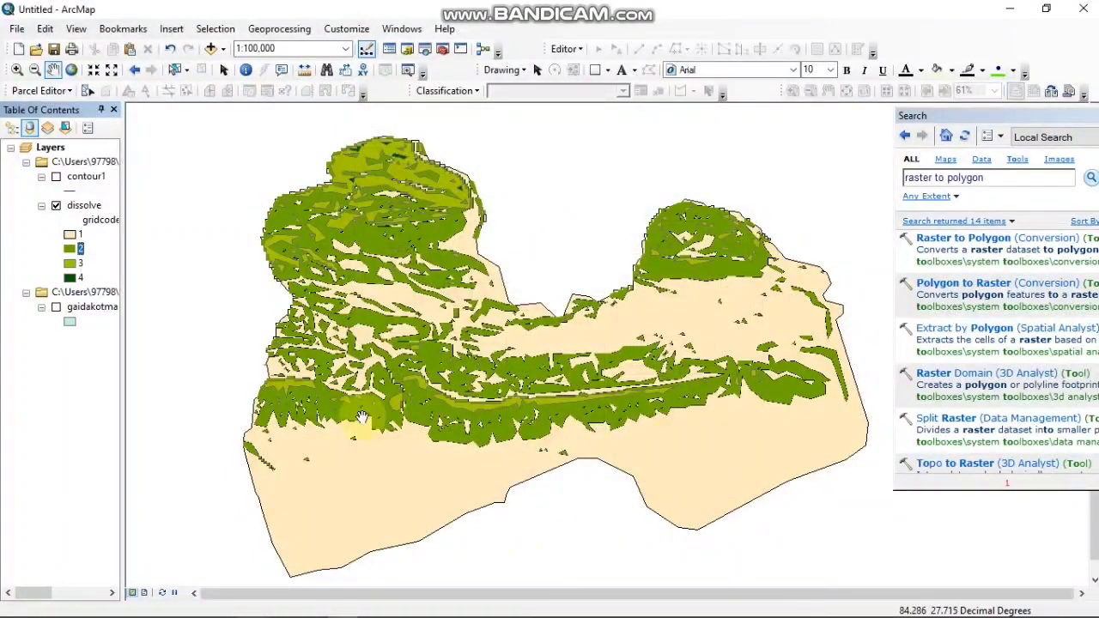
Set the fill color of gridcode class 3 in the dissolve layer to bright red.
click(74, 267)
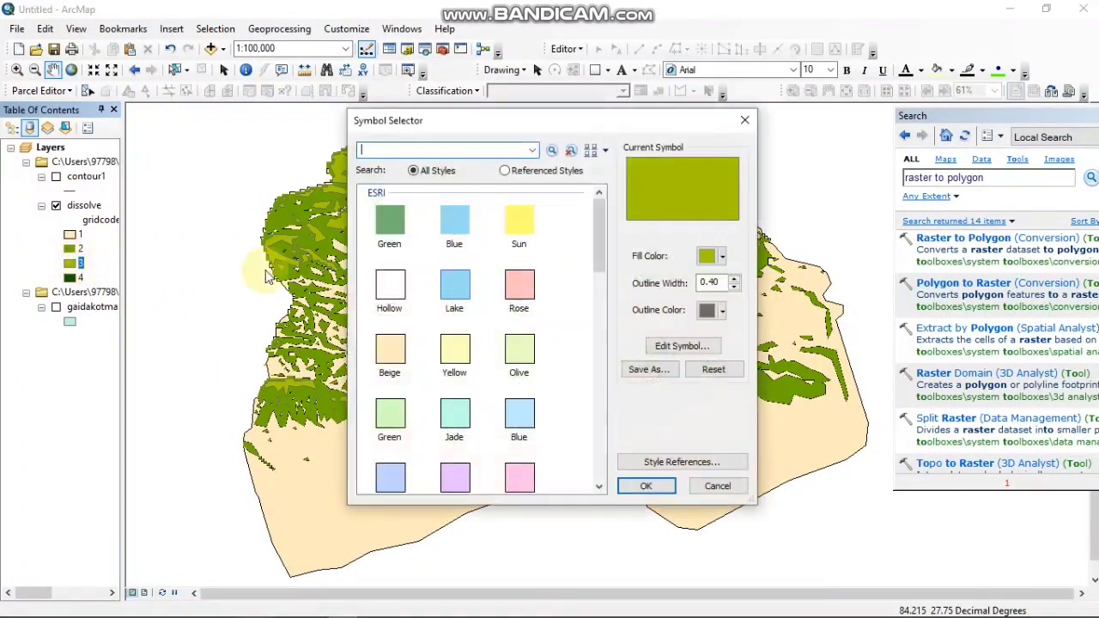
click(722, 256)
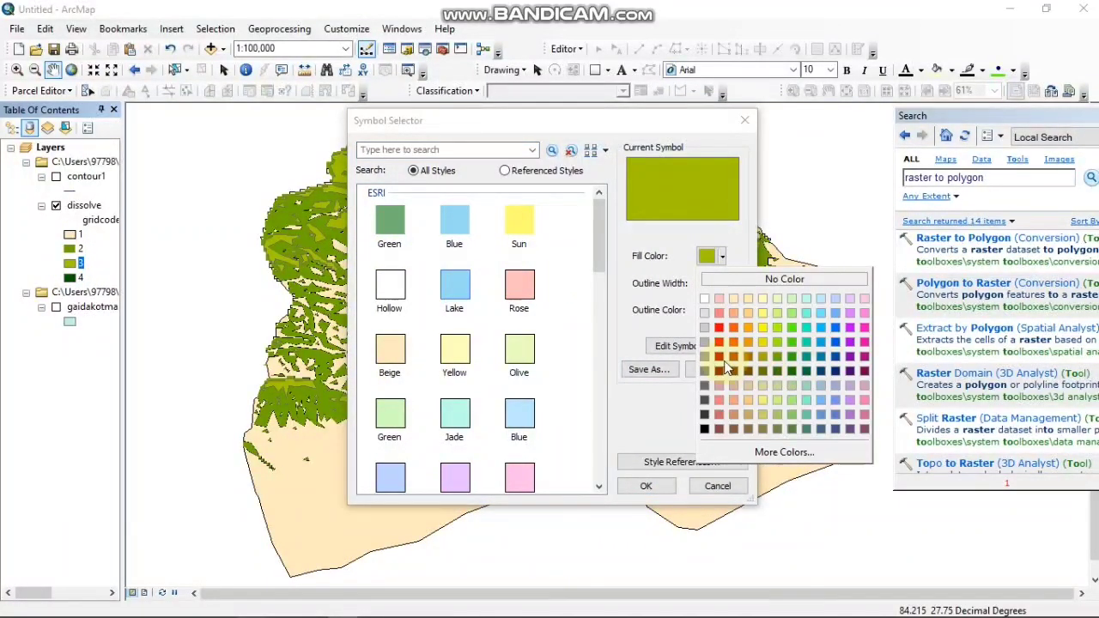
click(719, 327)
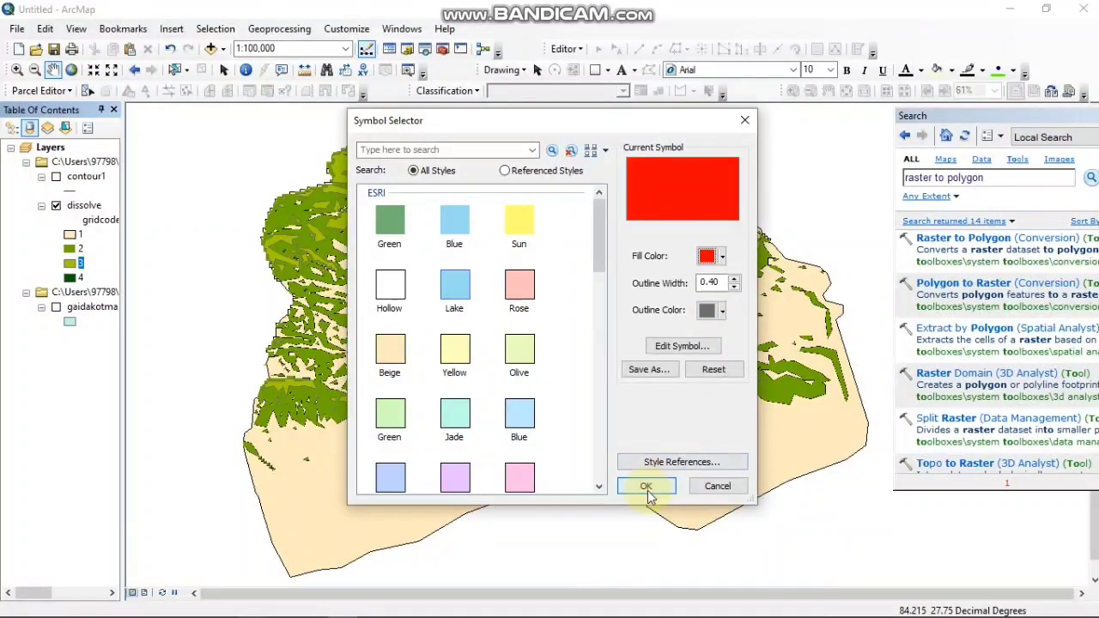
click(648, 486)
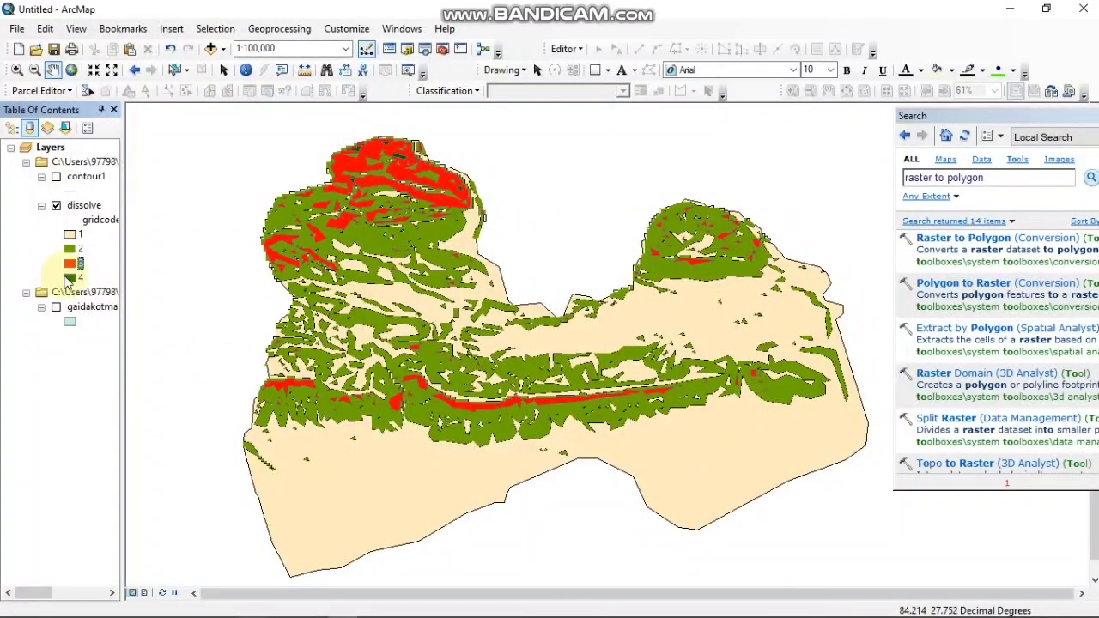
Change the fill symbol of gridcode class 4 in the dissolve layer to the borderless Blue style.
click(69, 279)
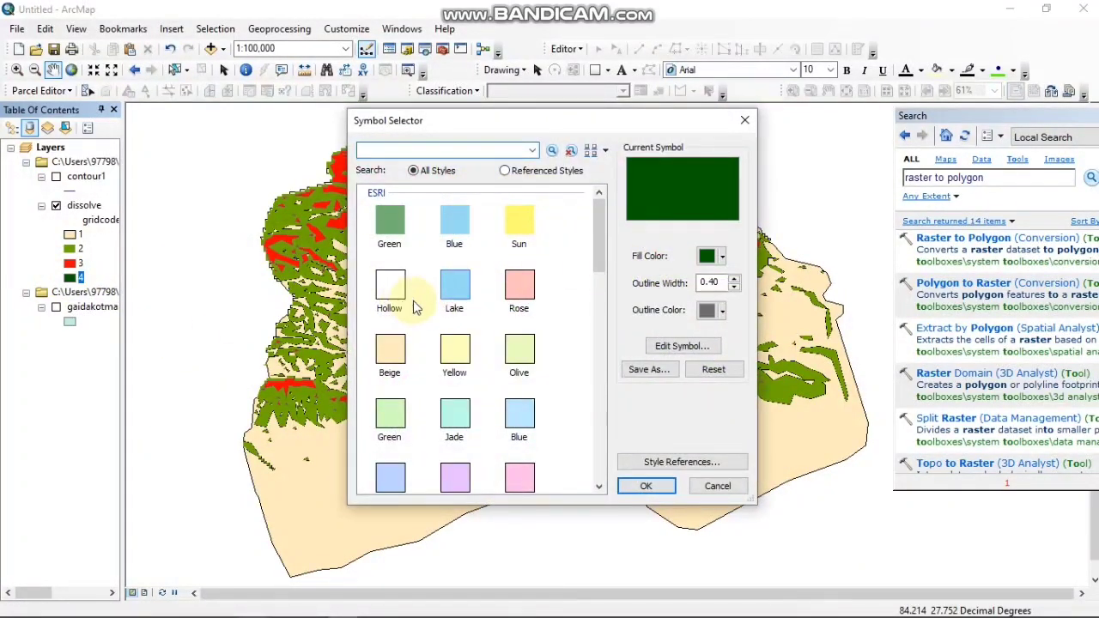
click(464, 237)
click(646, 486)
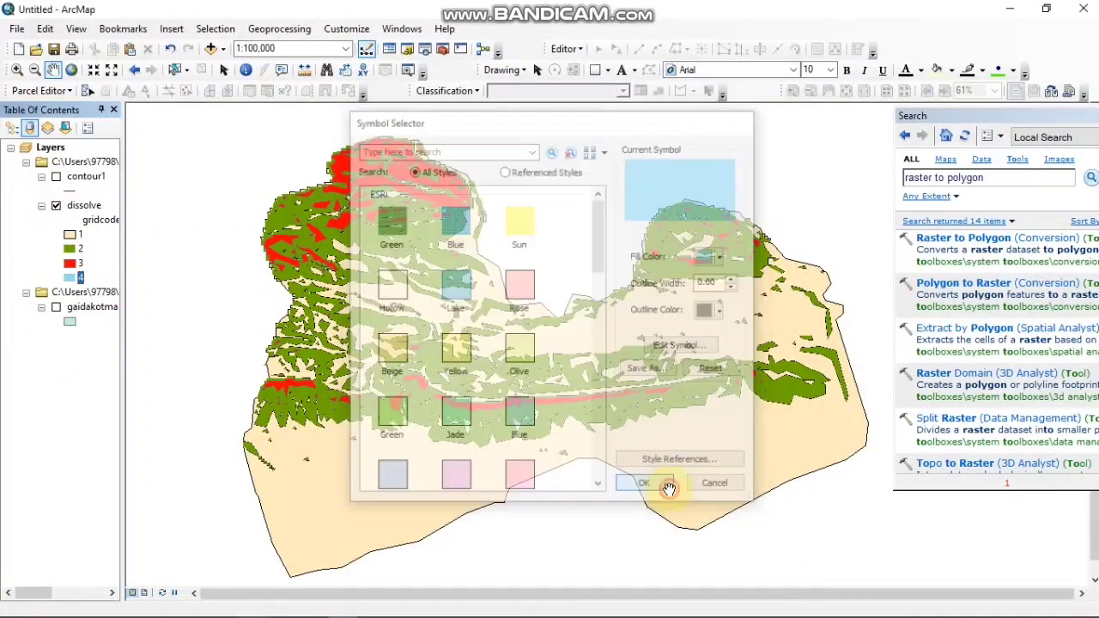
Change gridcode class 1 in the dissolve layer to the Sun symbol with a pale yellow fill color.
click(72, 236)
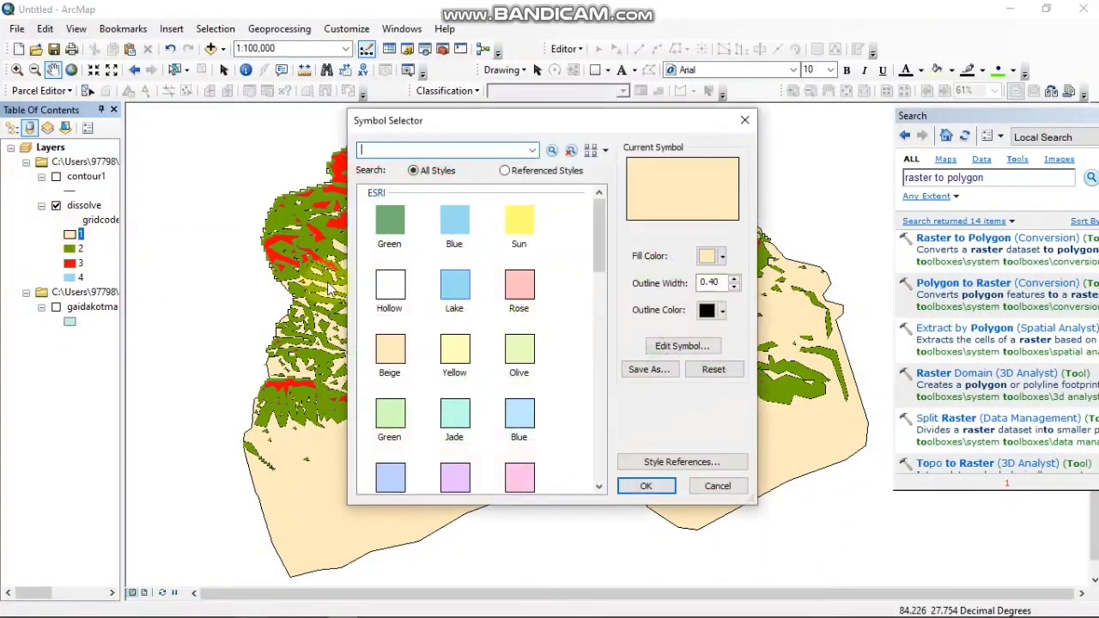
click(519, 220)
click(718, 256)
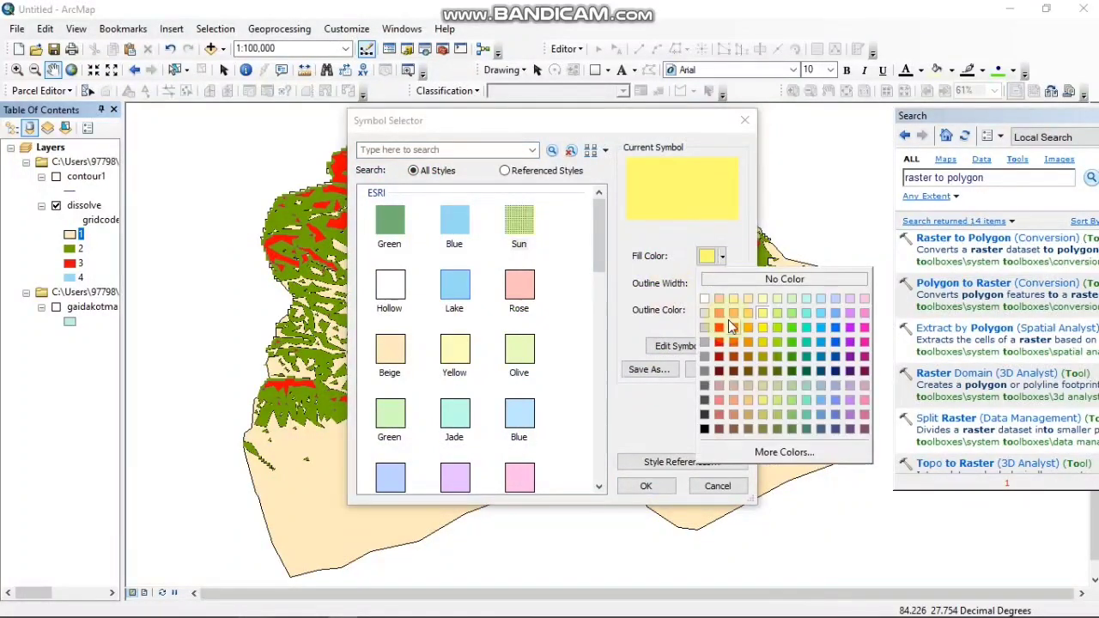
click(761, 299)
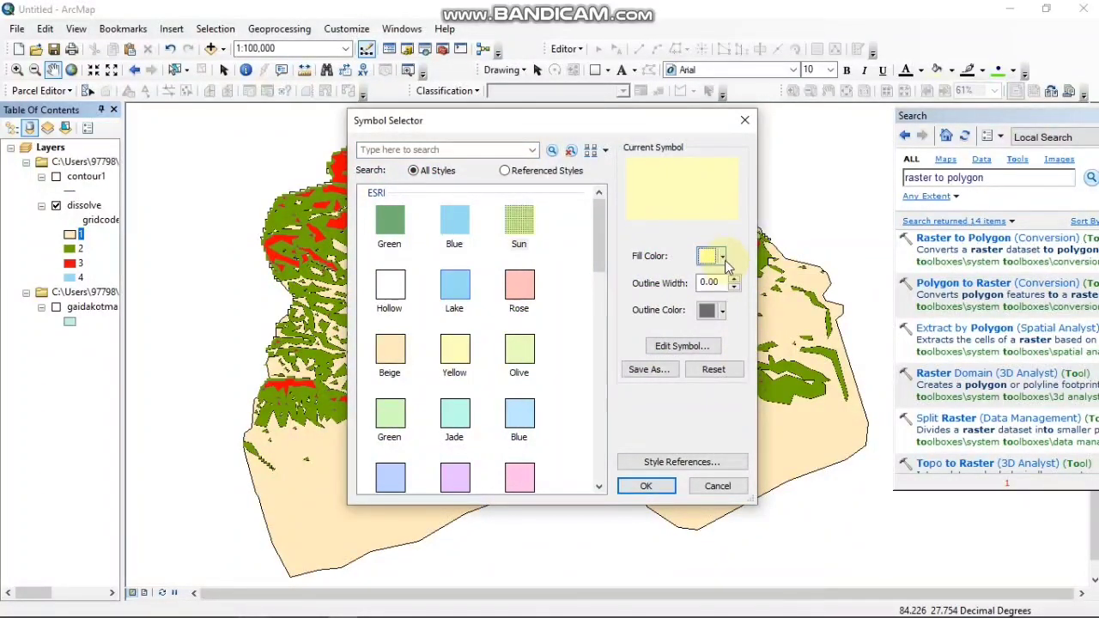
click(723, 257)
click(762, 327)
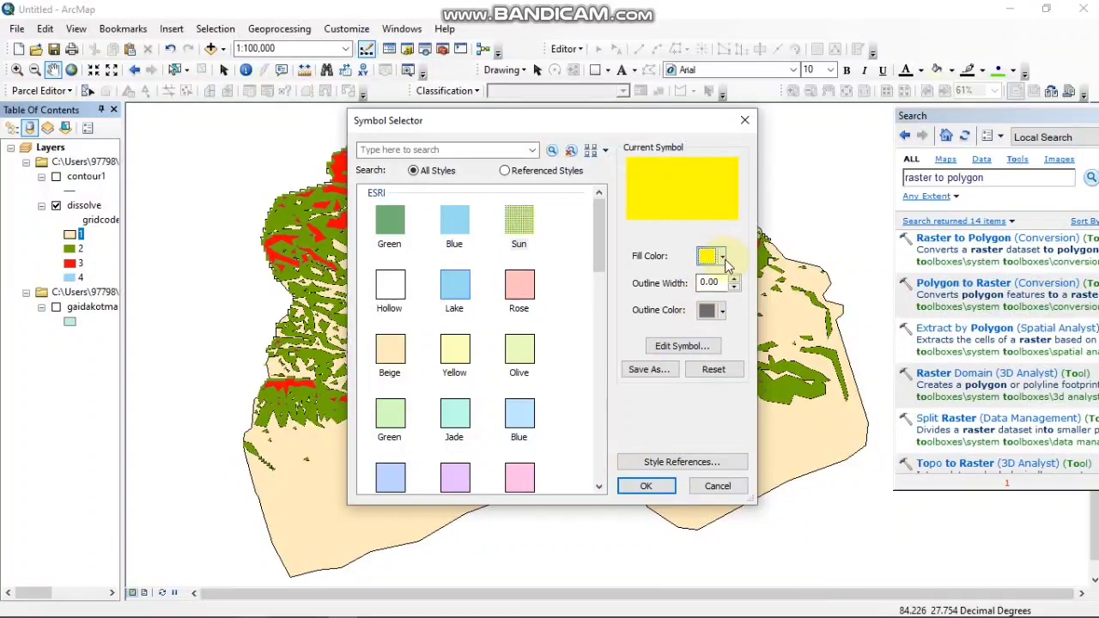
click(722, 257)
click(761, 297)
click(646, 486)
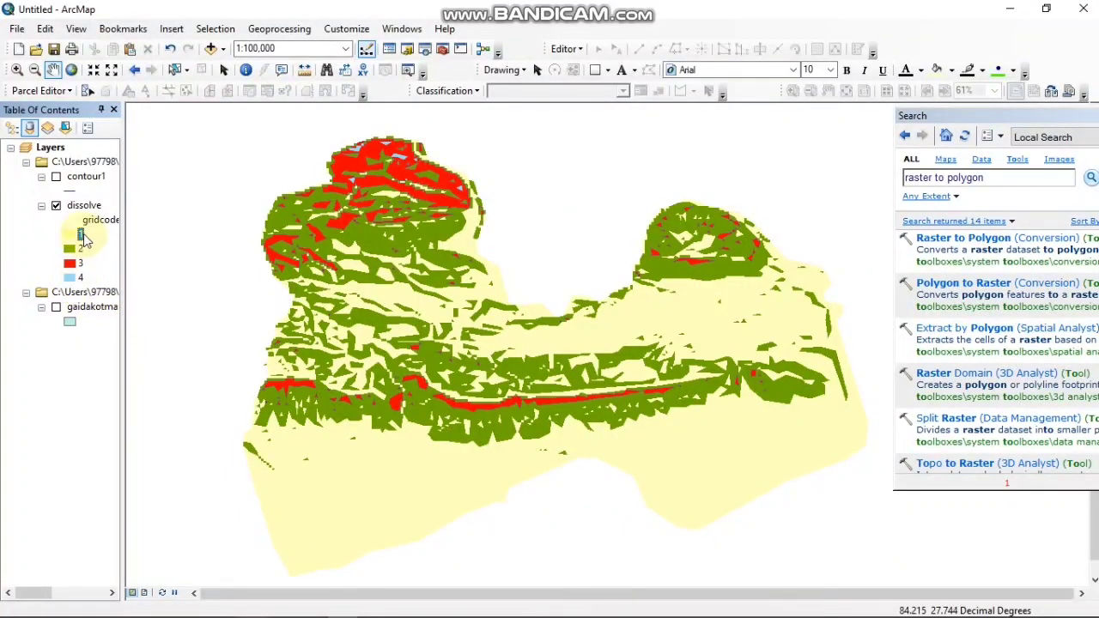
Symbolize gridcode class 1 in the dissolve layer with the Sun style and a light orange fill color.
click(69, 237)
click(515, 225)
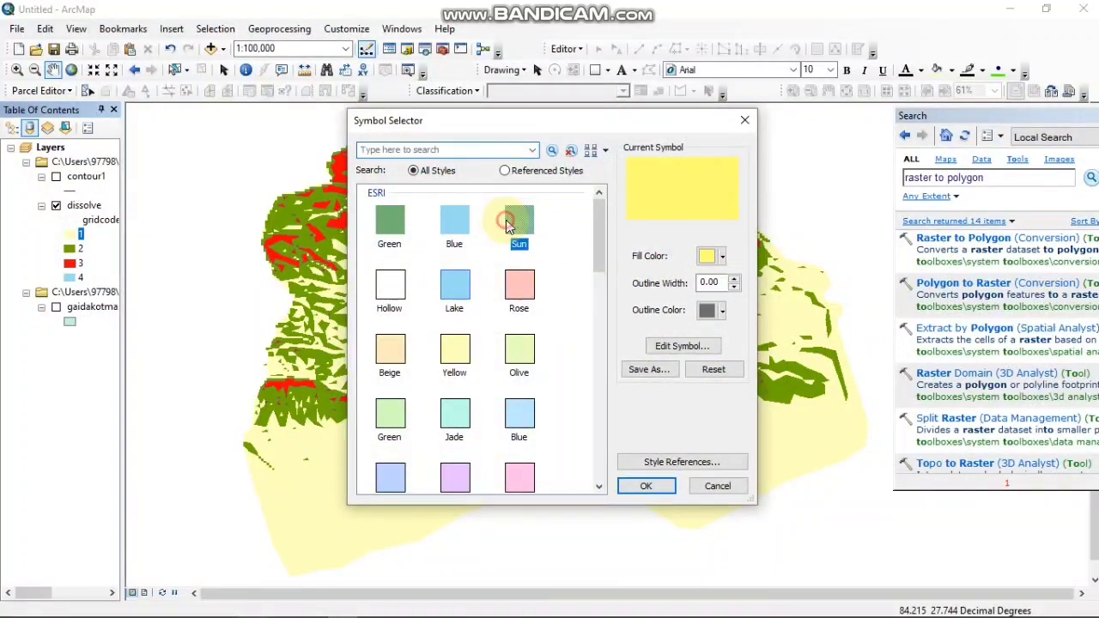
click(721, 260)
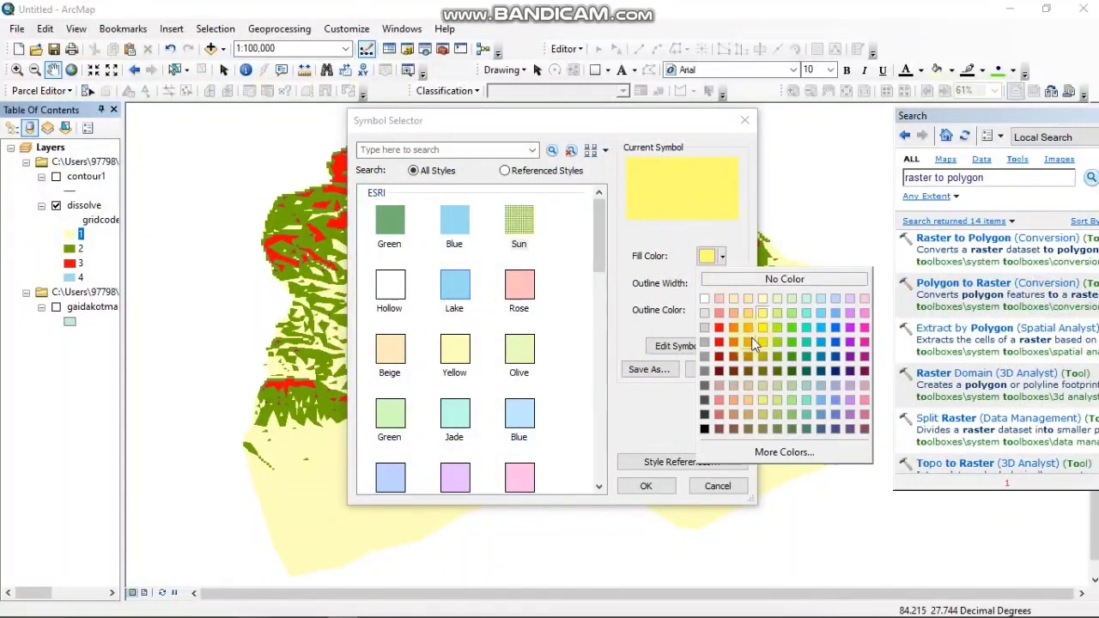
click(749, 313)
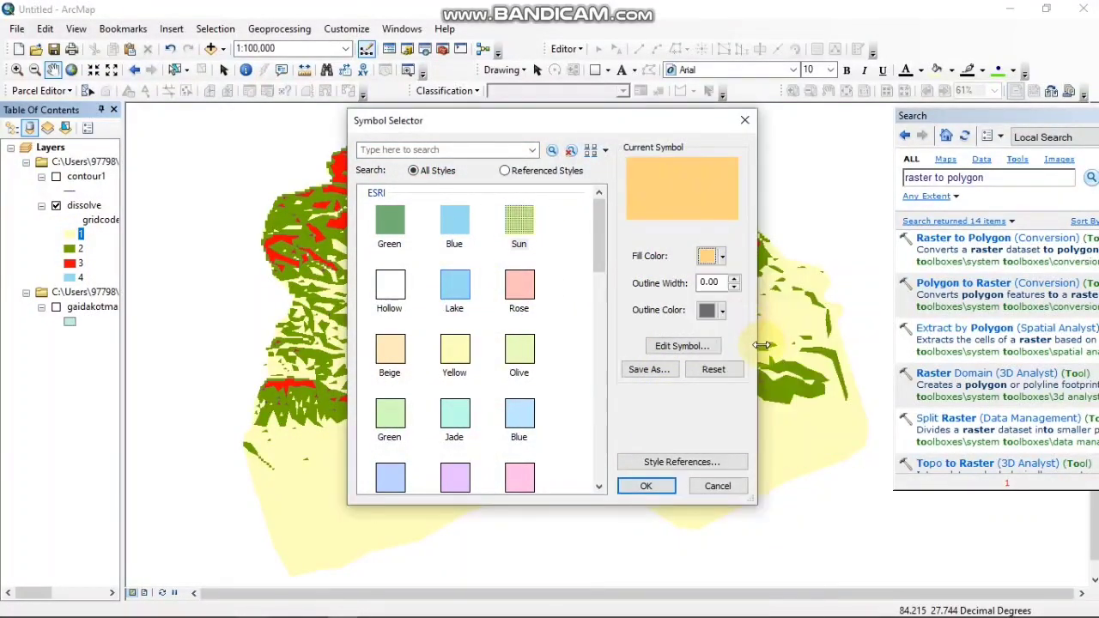
click(646, 487)
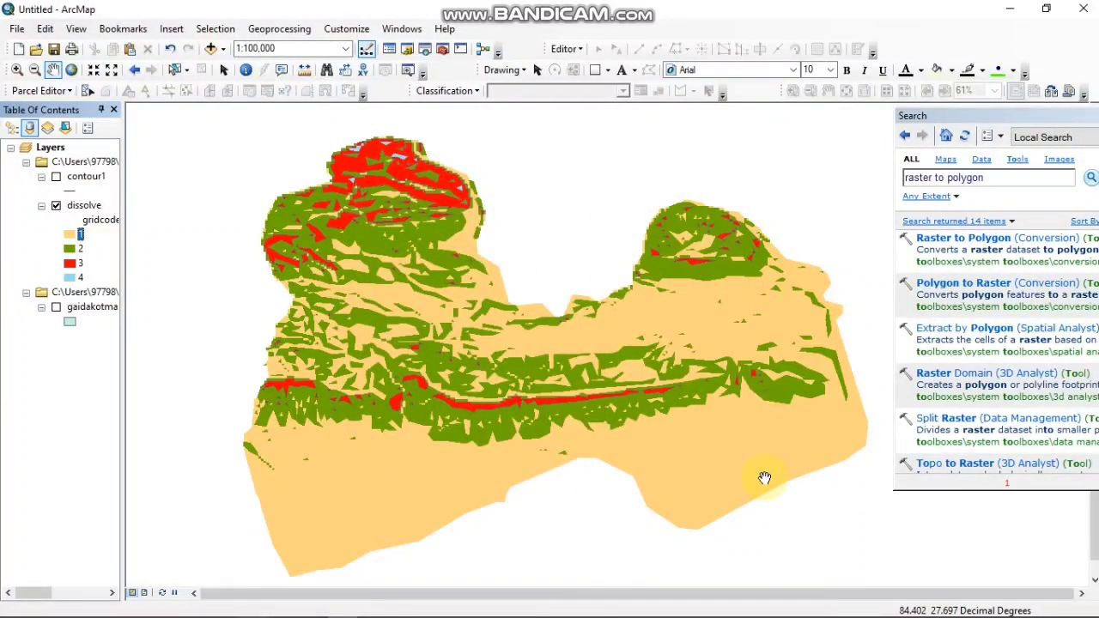
click(925, 607)
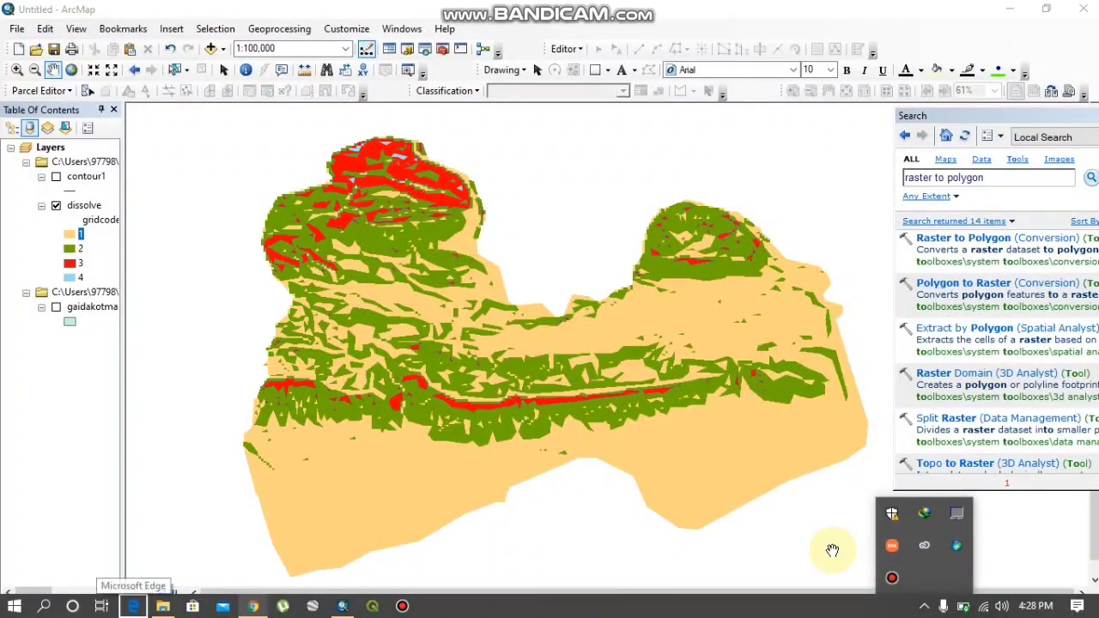
mouse_move(170, 387)
mouse_down()
mouse_move(184, 326)
mouse_move(182, 378)
mouse_up()
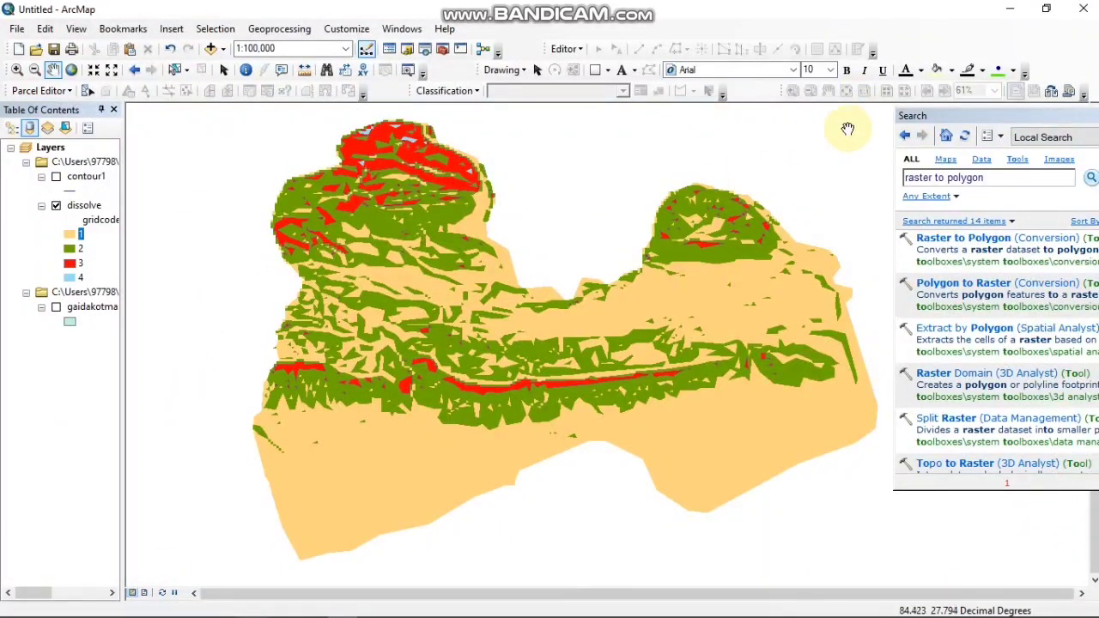
Switch the map to layout view and close the Search window covering the page.
click(145, 594)
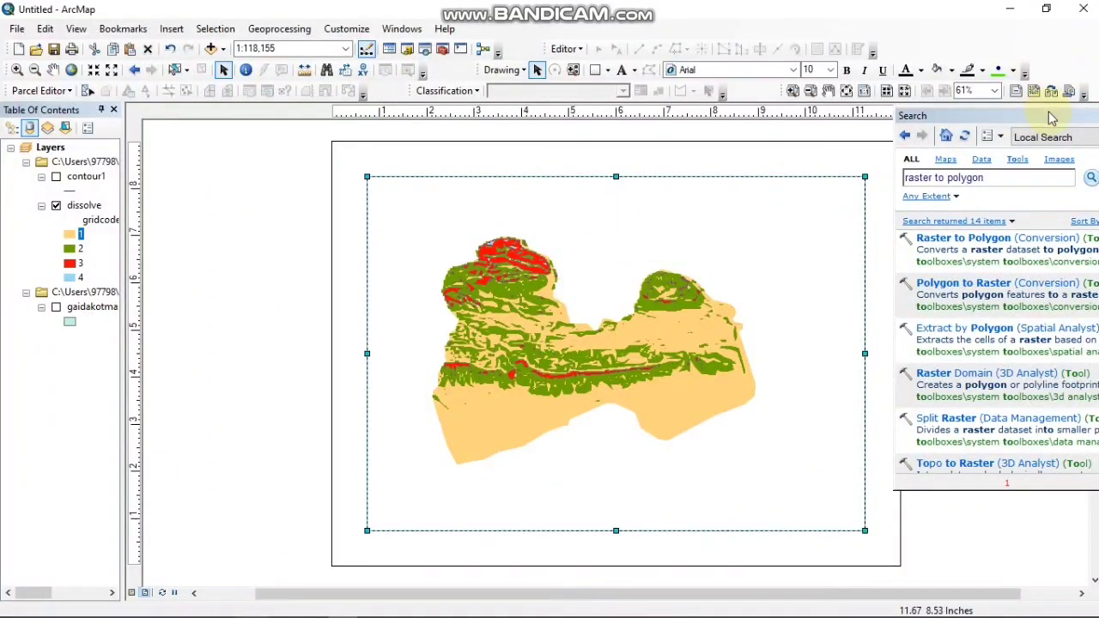
drag(1052, 117, 768, 116)
click(794, 114)
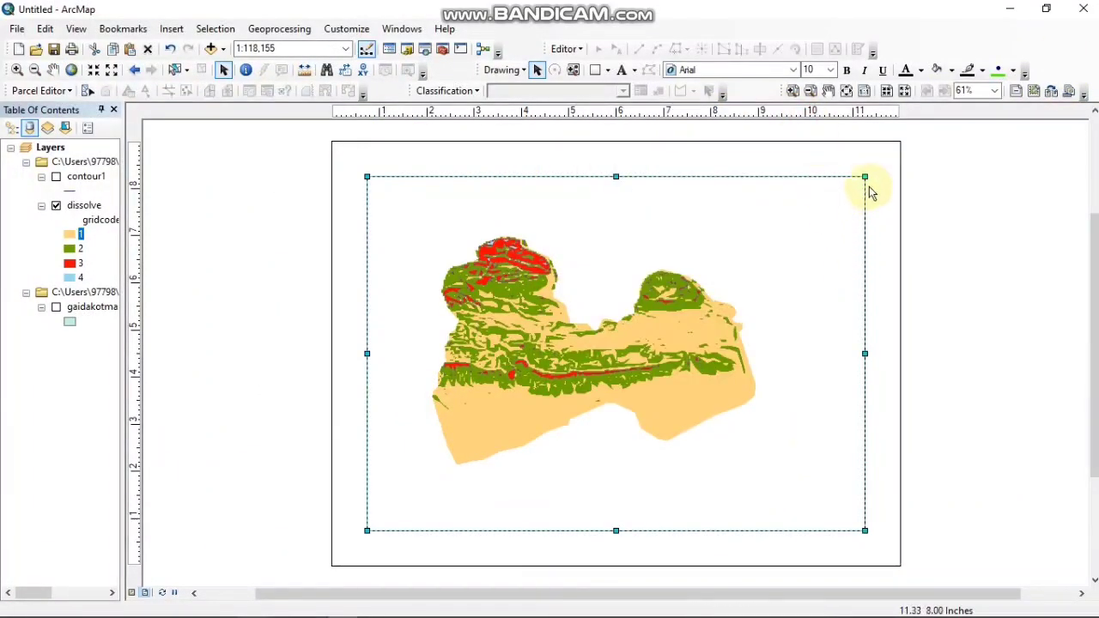
Enlarge the data frame on all sides so that it nearly fills the layout page with a narrow margin.
drag(865, 176, 887, 156)
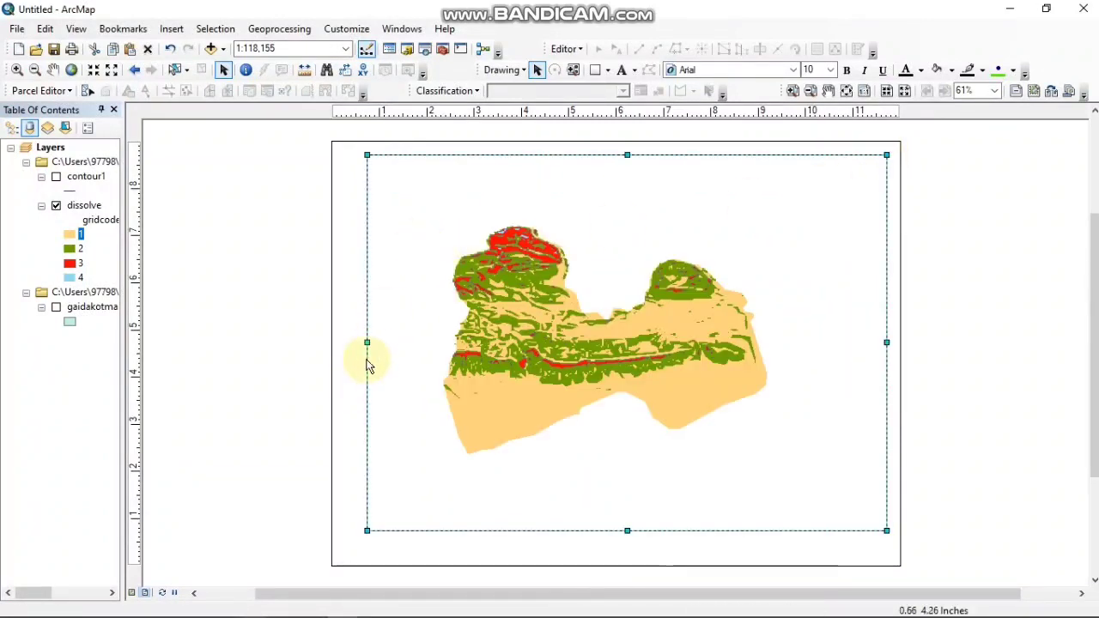
mouse_move(367, 342)
mouse_down()
mouse_move(337, 355)
mouse_move(347, 346)
mouse_up()
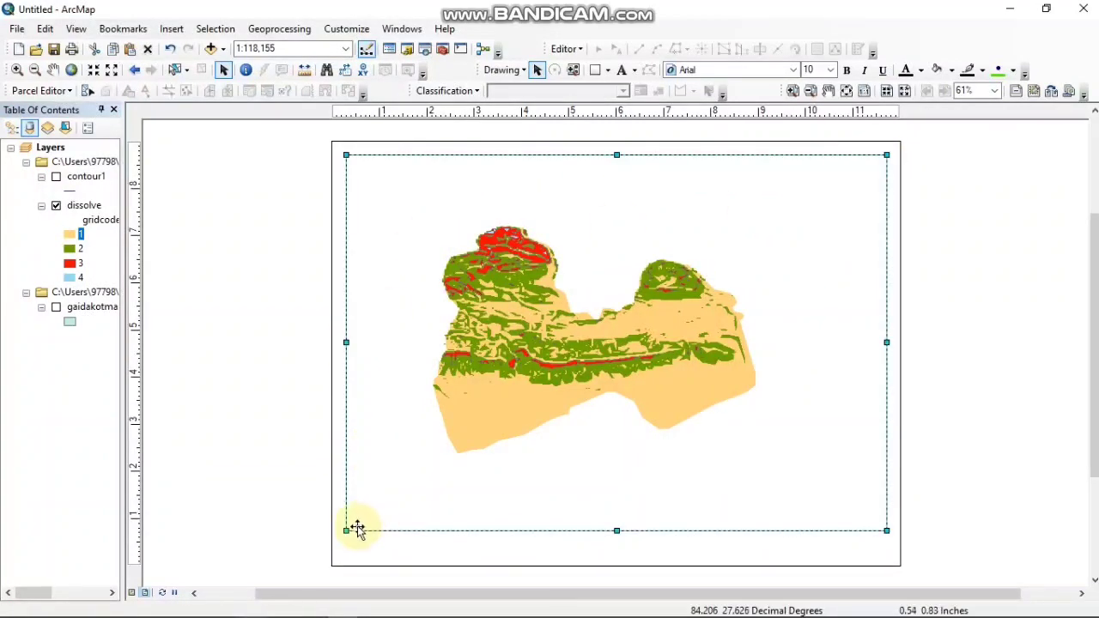
drag(615, 529, 621, 555)
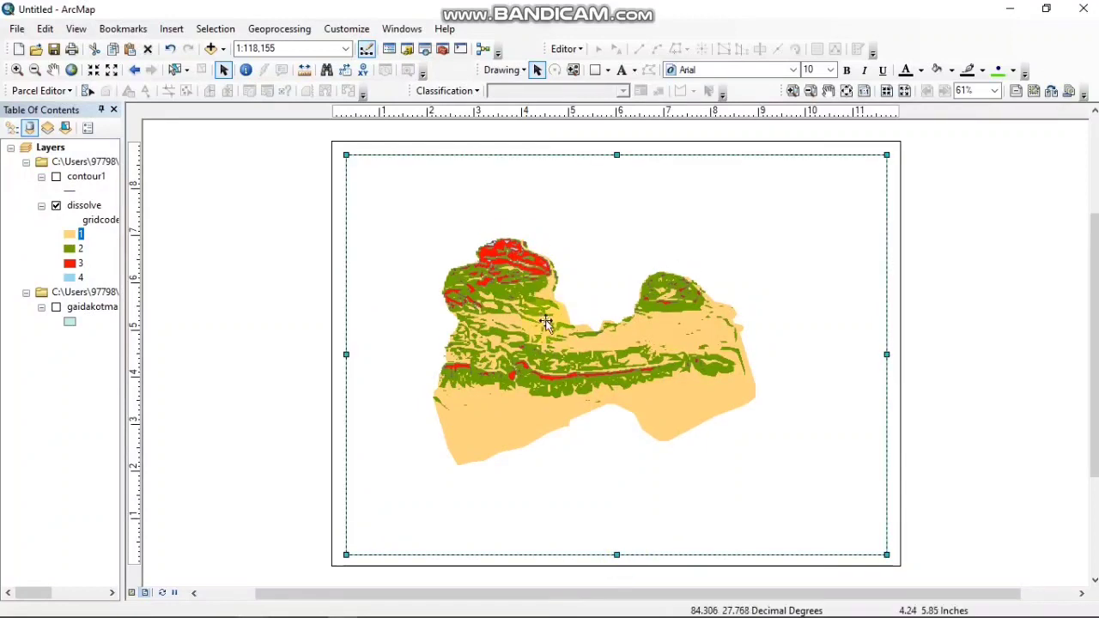
Zoom and pan the map within the data frame to a scale of 1:80,000 with the whole dissolve layer inside.
click(16, 70)
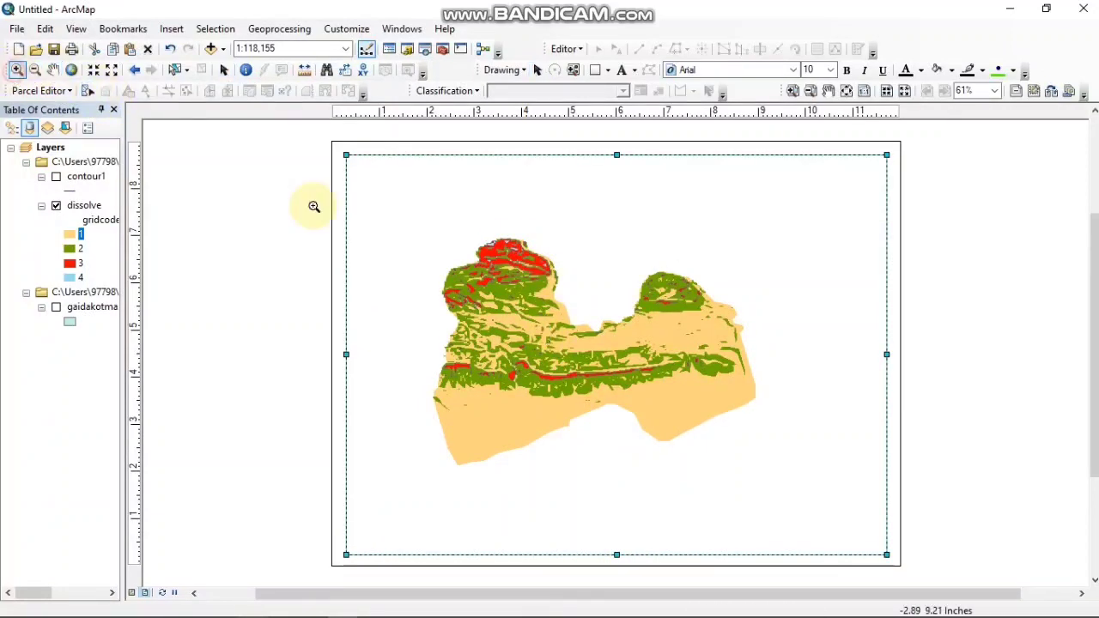
drag(471, 246, 500, 285)
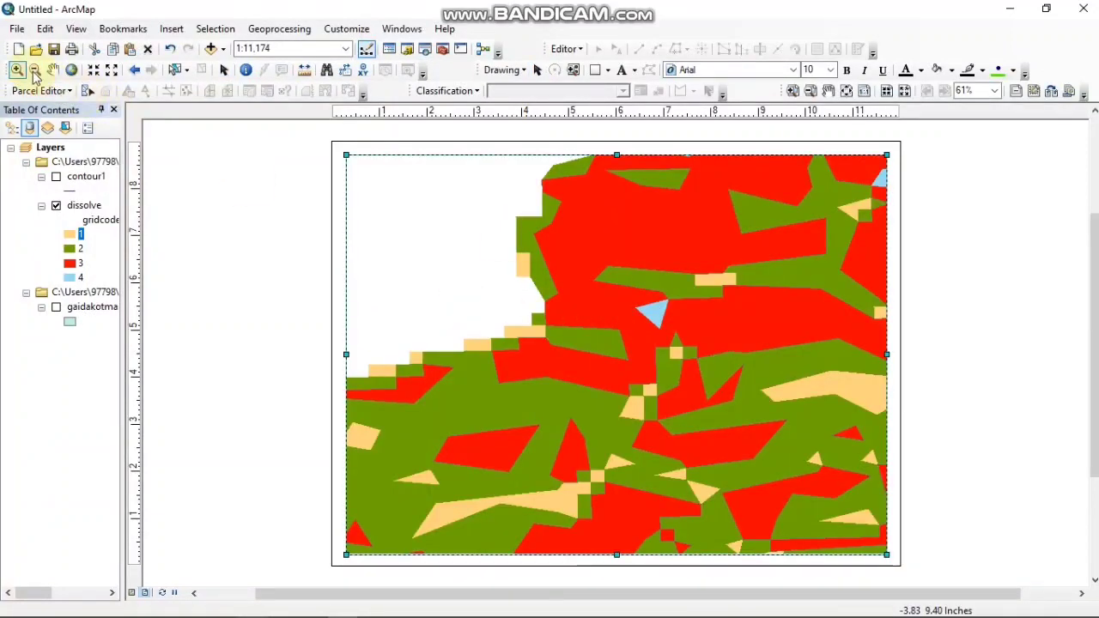
click(34, 70)
click(600, 297)
click(444, 260)
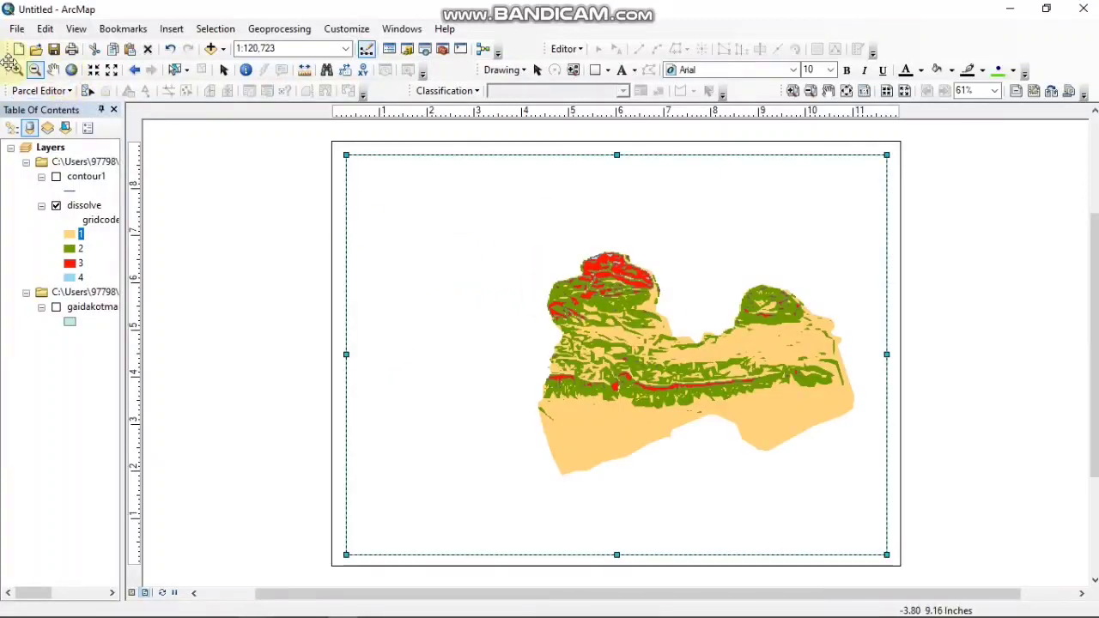
click(668, 336)
click(723, 355)
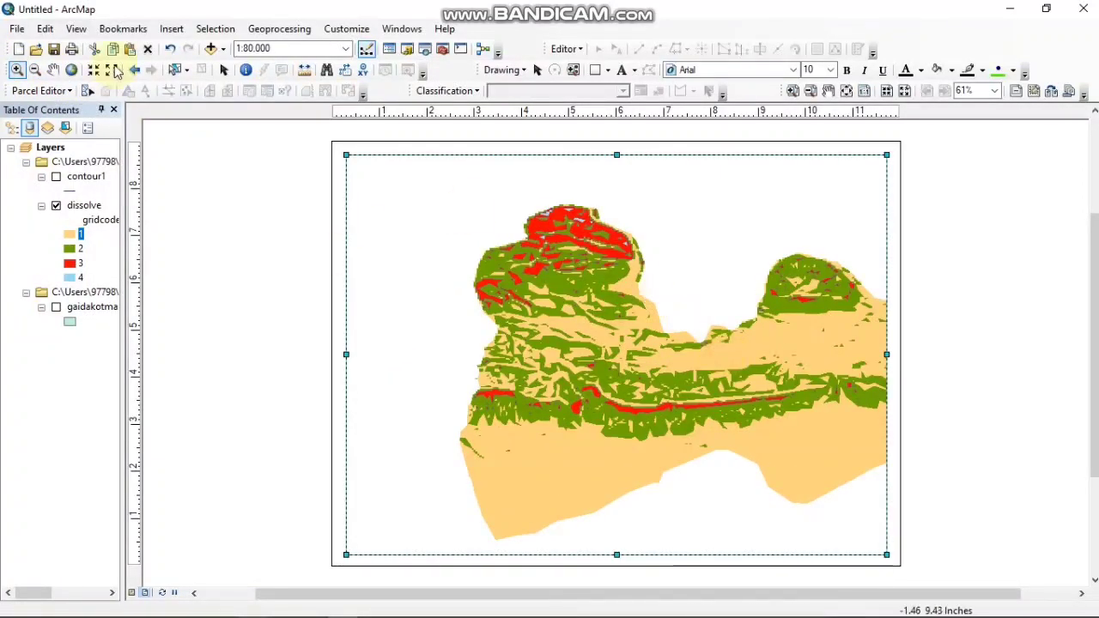
click(53, 70)
drag(658, 306, 594, 303)
click(34, 71)
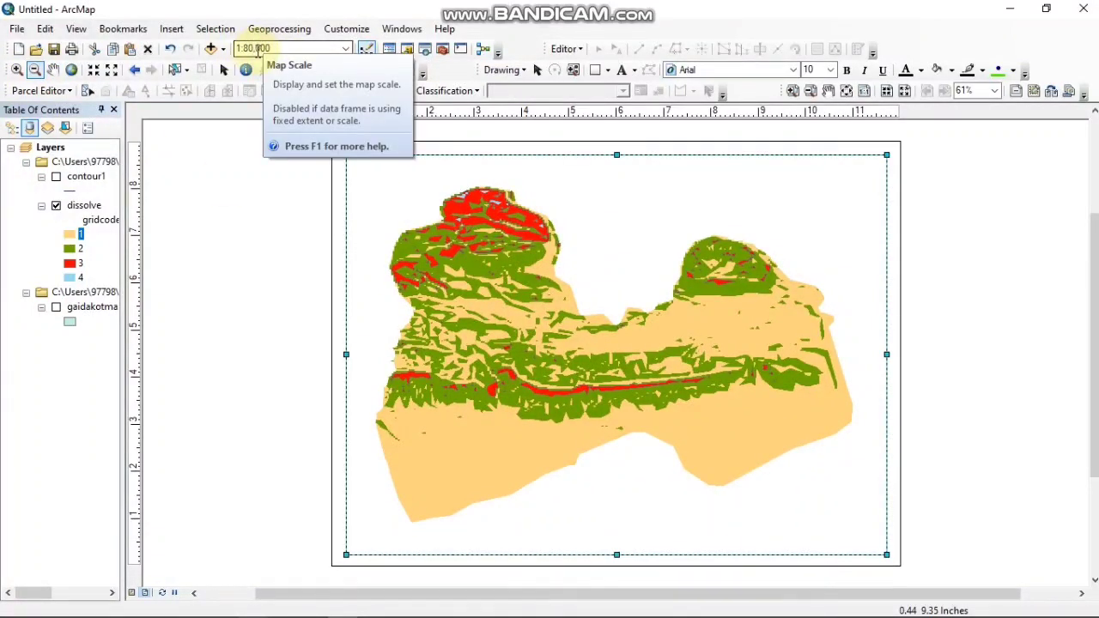
Set the map scale to 1:90,000 and shift the map slightly downward within the data frame.
click(245, 48)
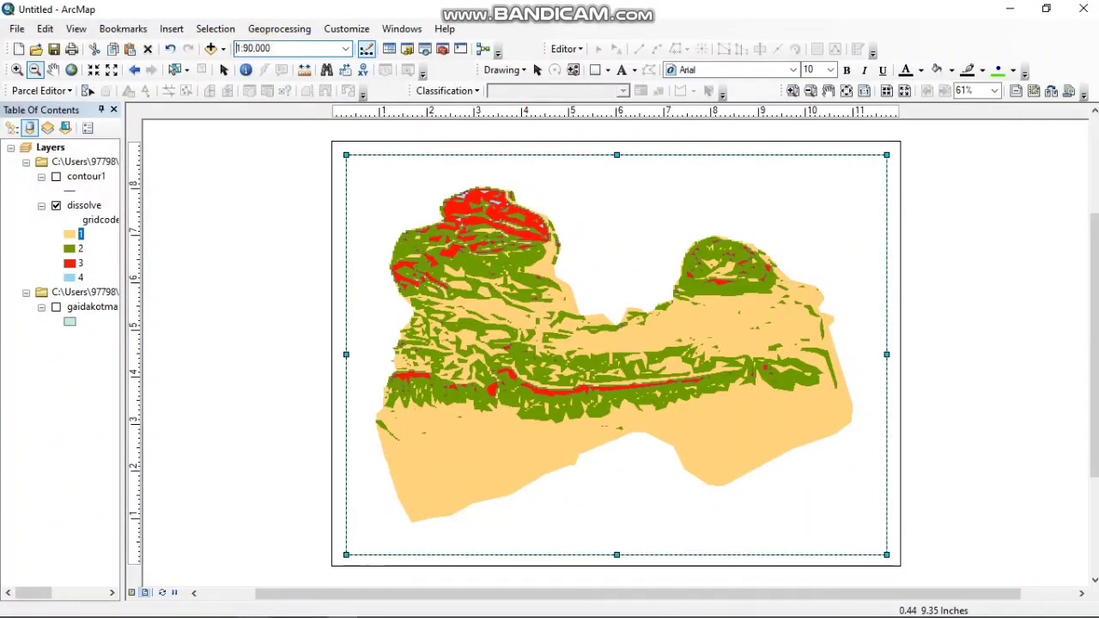
key(Return)
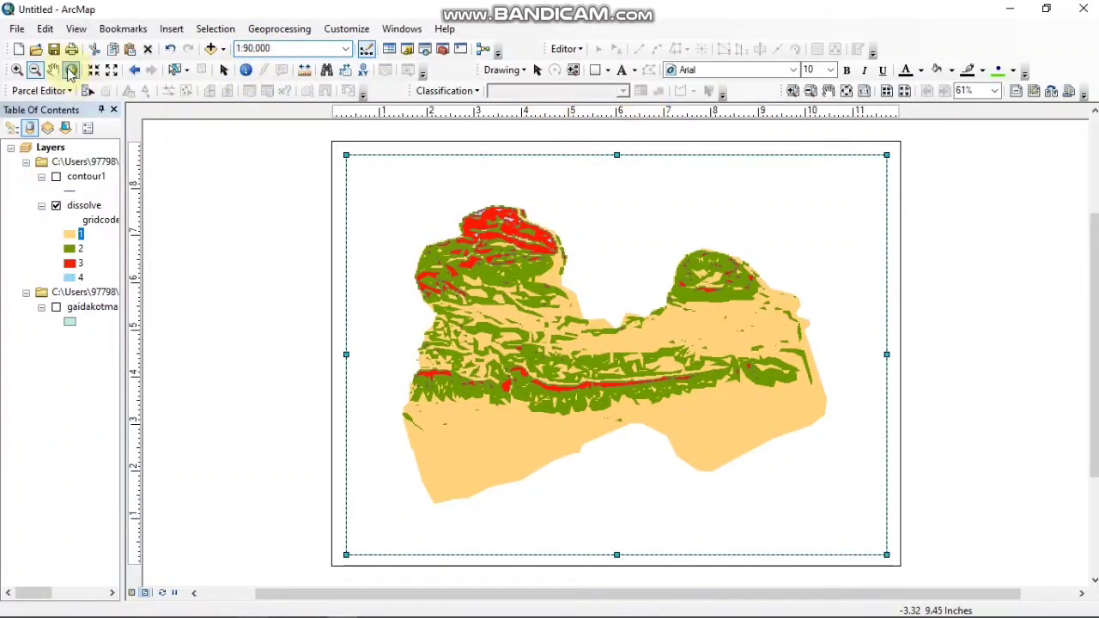
click(53, 69)
drag(537, 254, 537, 277)
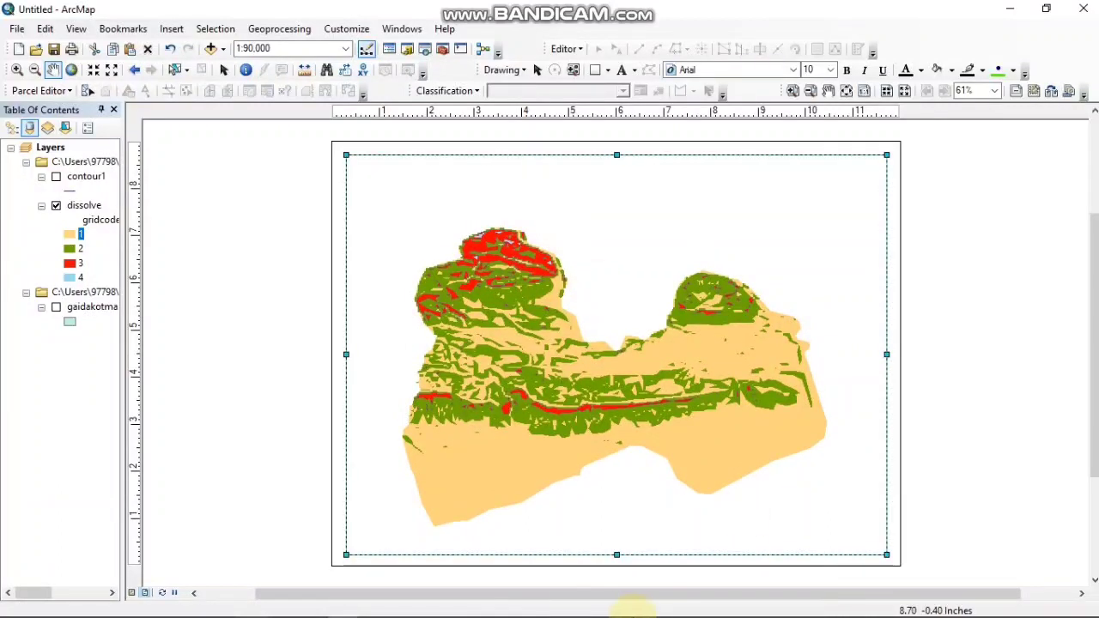
click(924, 606)
click(922, 607)
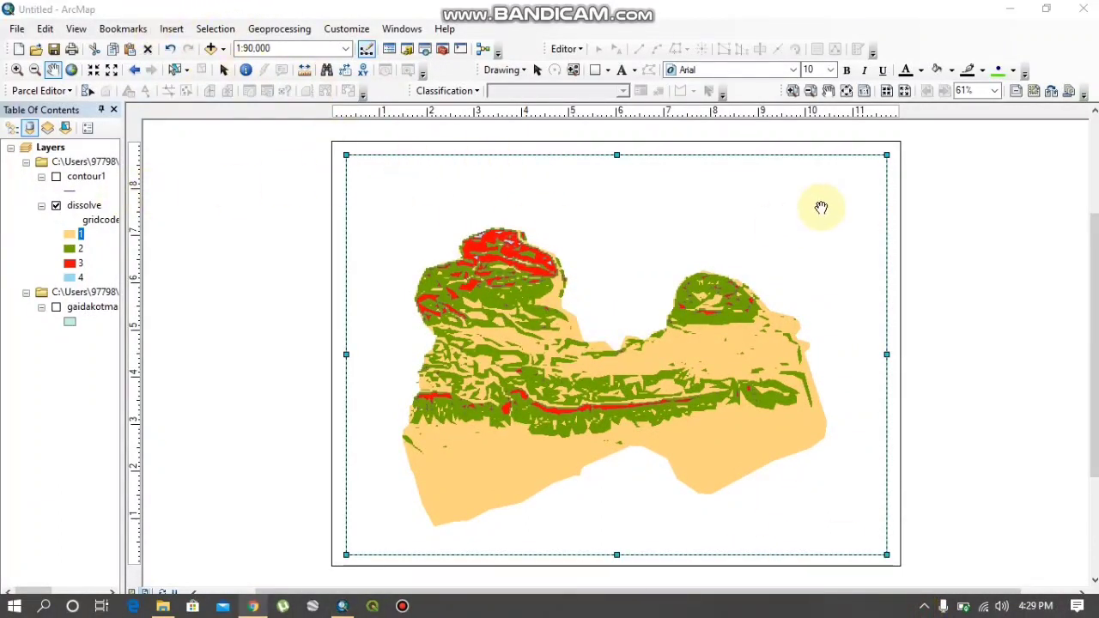
Insert the ESRI North 3 north arrow and place it in the upper-right corner of the data frame.
click(171, 29)
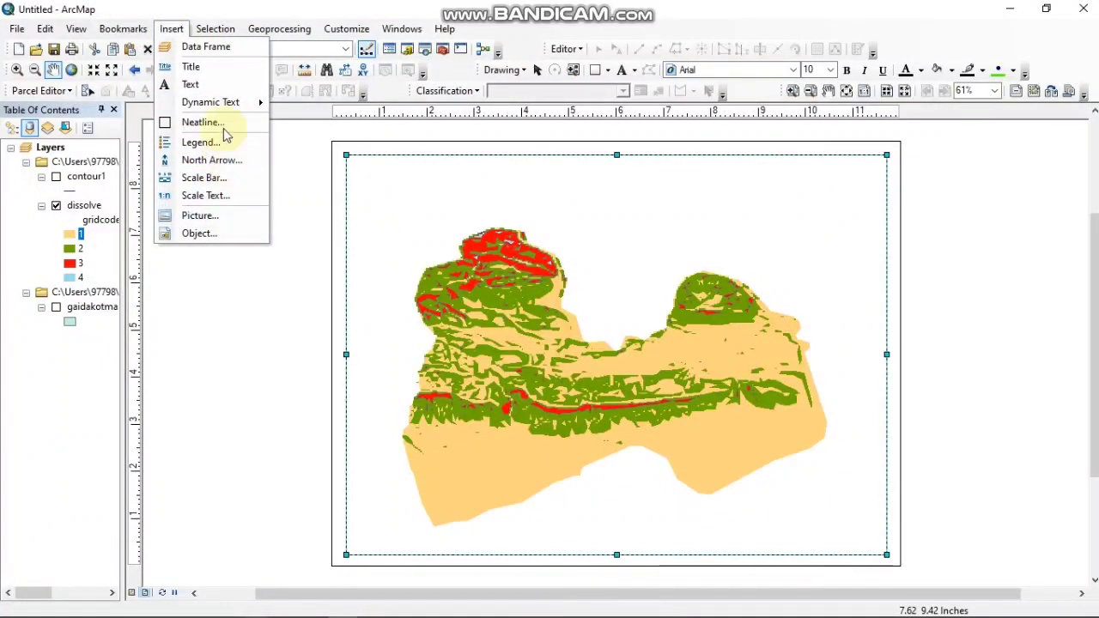
click(229, 162)
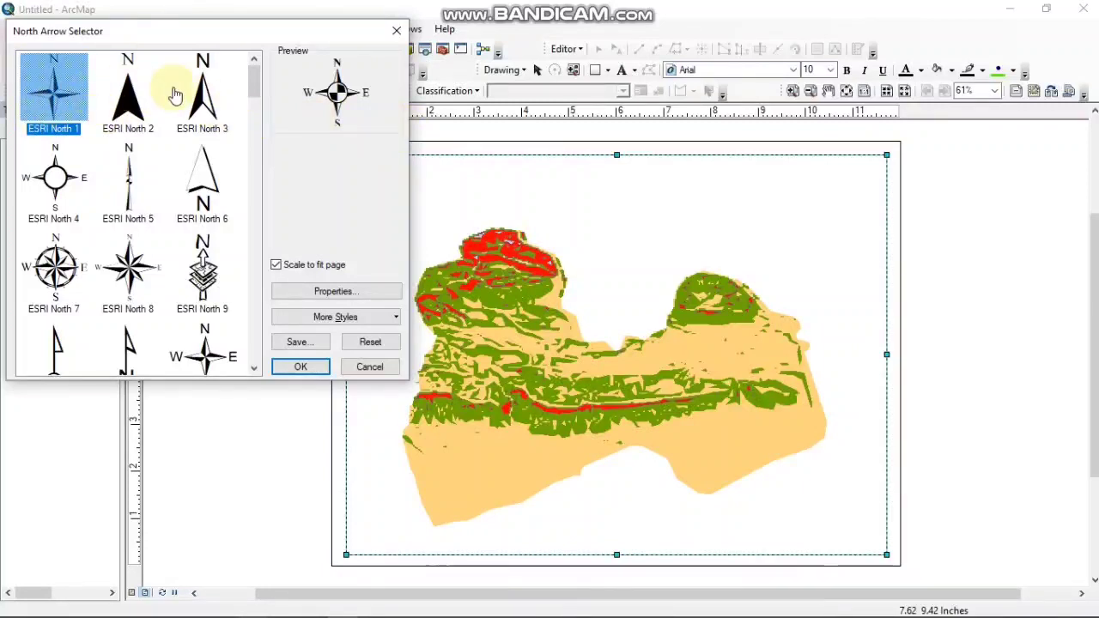
double_click(213, 93)
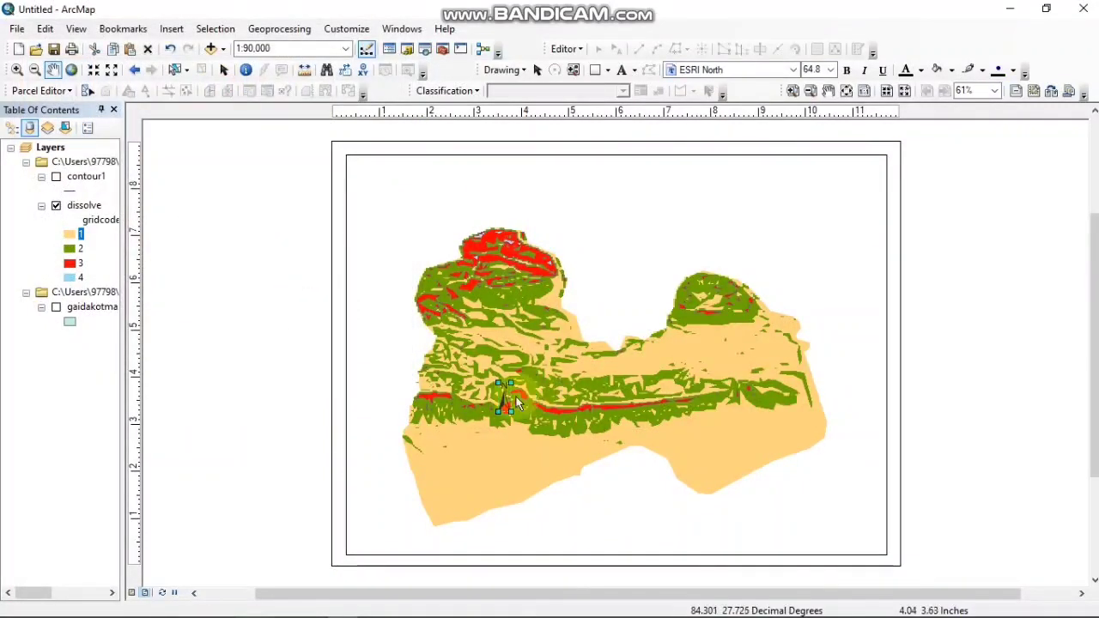
drag(505, 397, 869, 184)
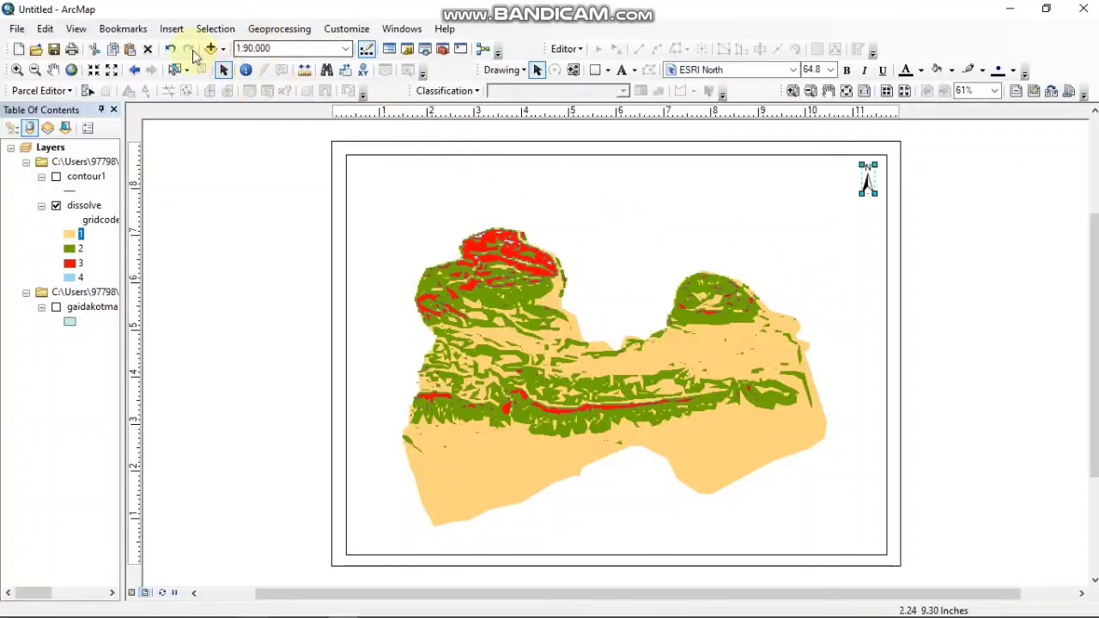
Insert a text element on the layout page and set its font to Preeti.
click(172, 30)
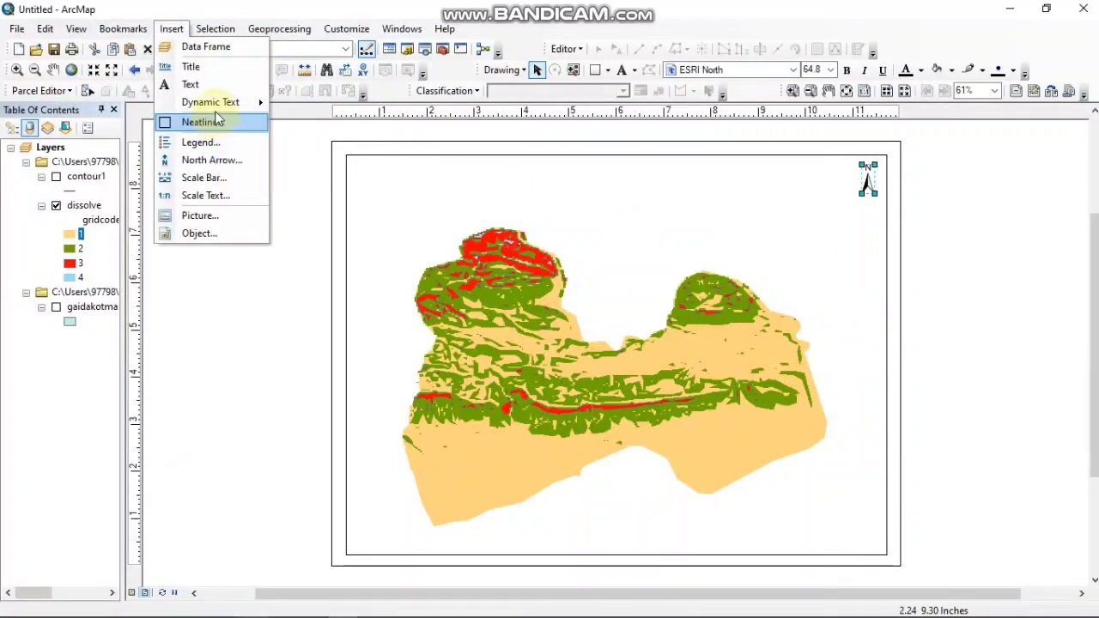
click(211, 84)
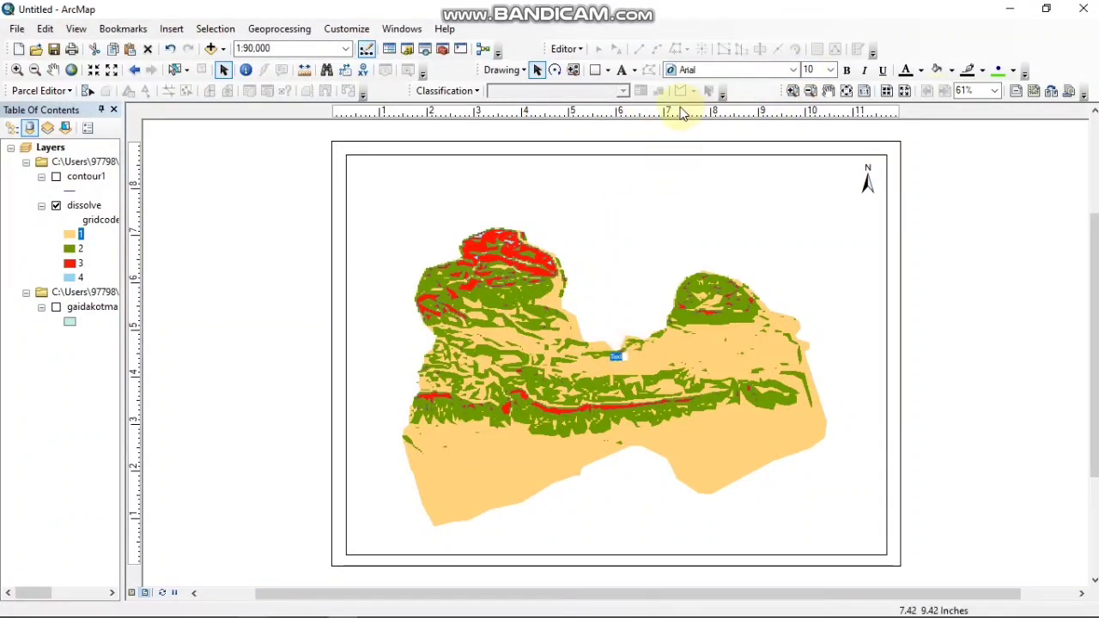
click(795, 69)
scroll(739, 171, down, 10)
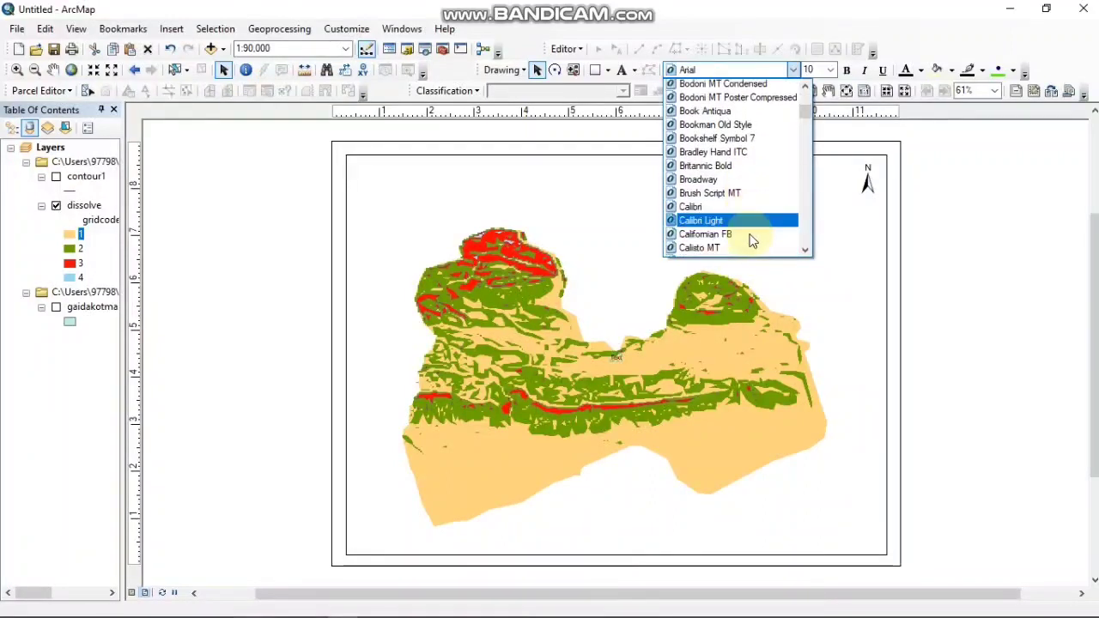
scroll(749, 232, down, 20)
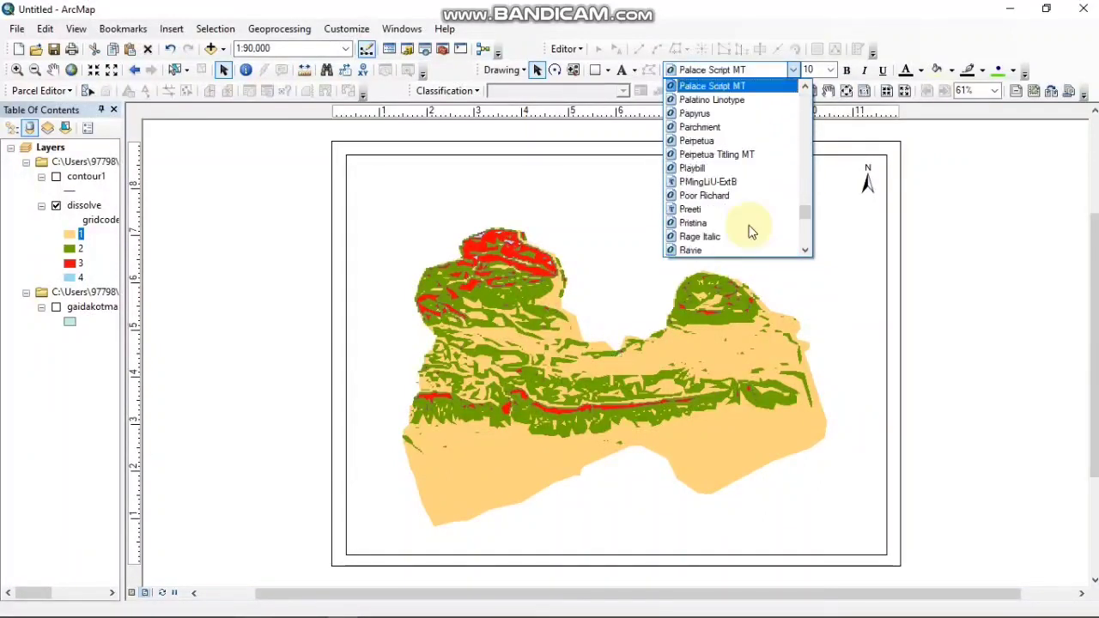
scroll(749, 230, up, 5)
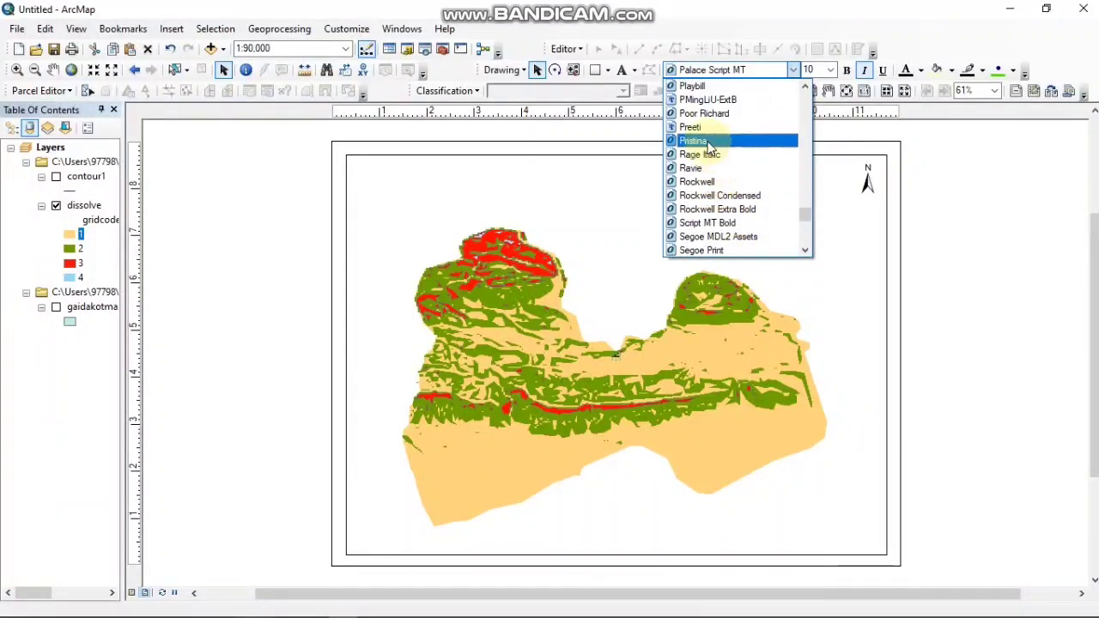
click(704, 127)
click(702, 131)
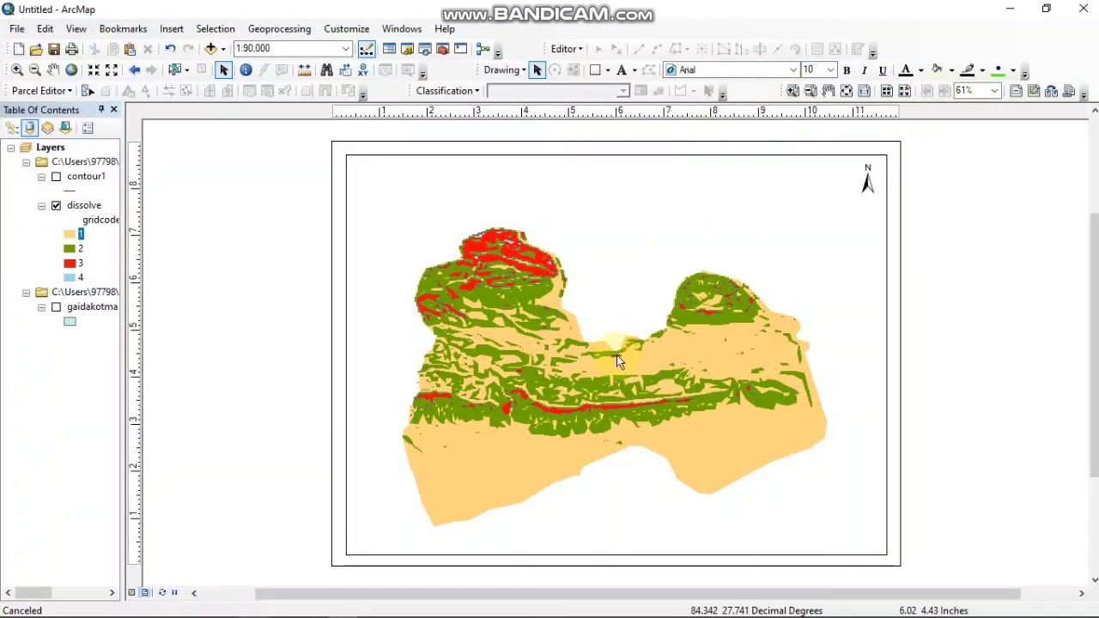
Enter the municipality's Nepali name in the new text element and set its font size to 36.
click(622, 71)
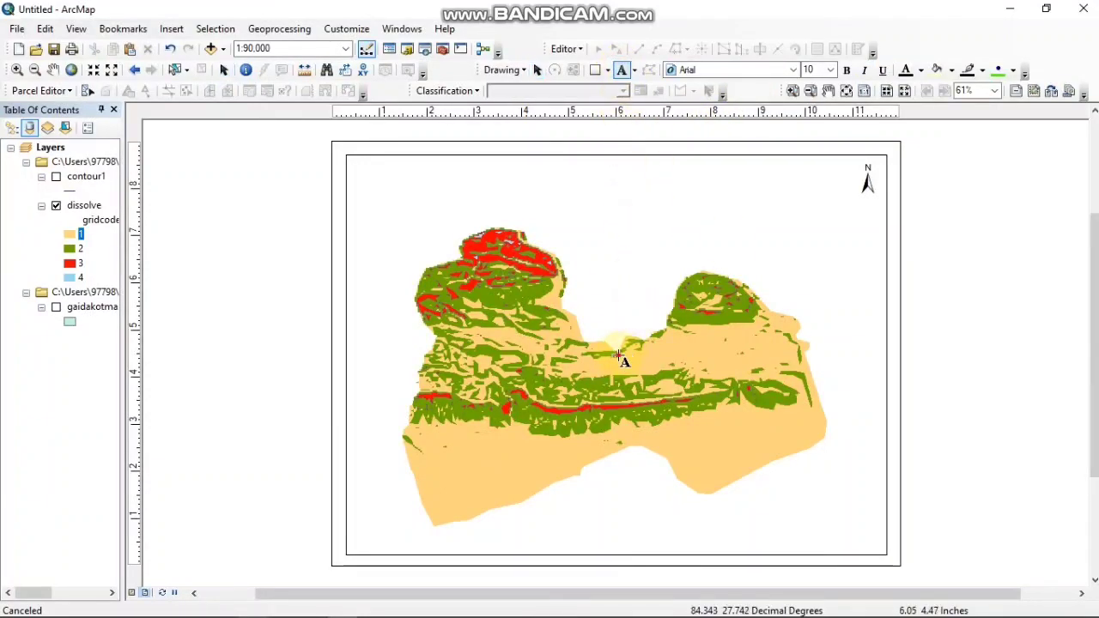
click(617, 357)
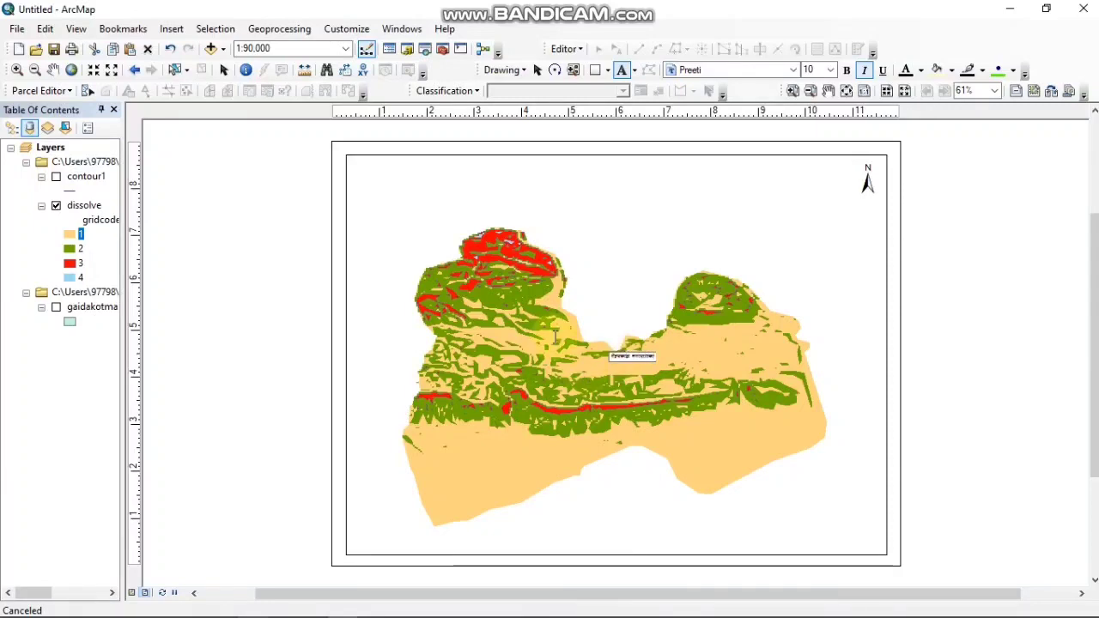
click(832, 69)
click(817, 216)
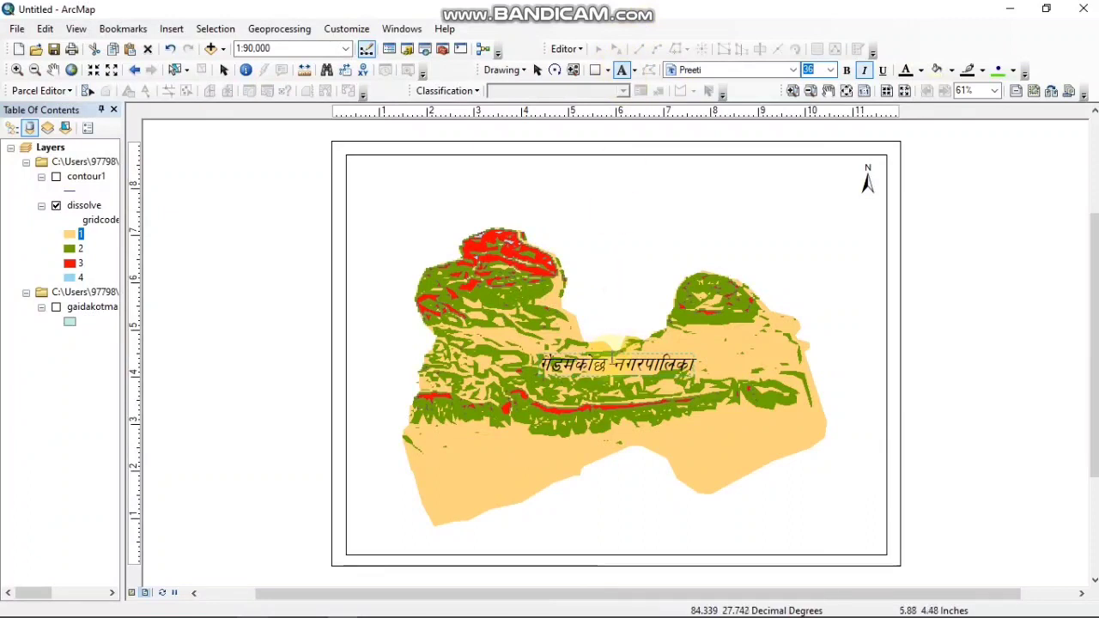
Correct the title text to read गैंडाकोट नगरपालिका and underline it.
click(606, 368)
click(611, 365)
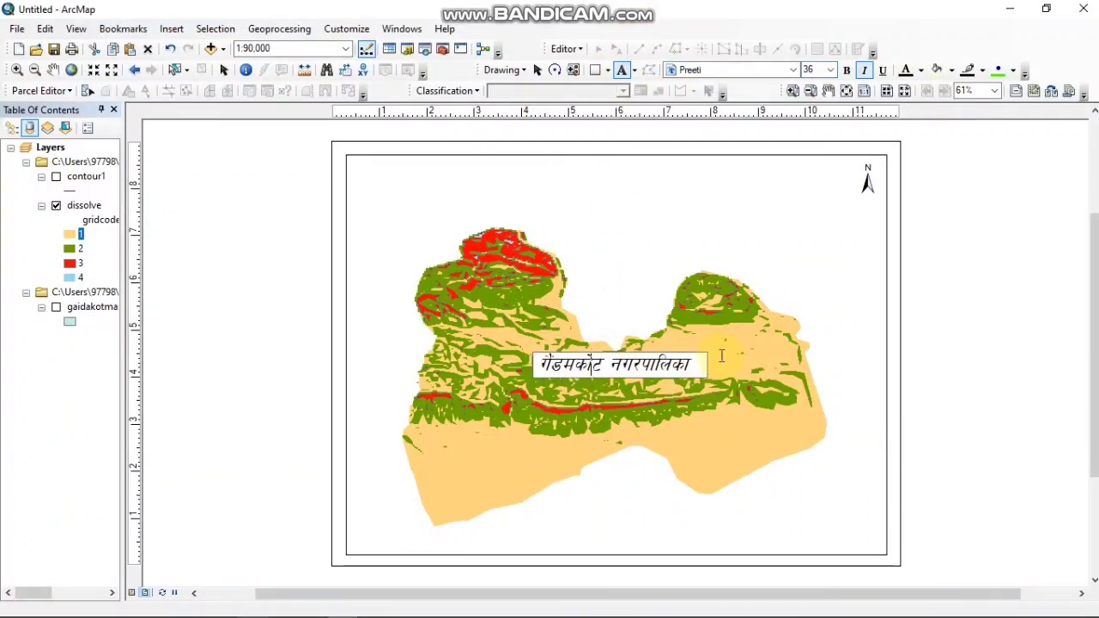
key(Delete)
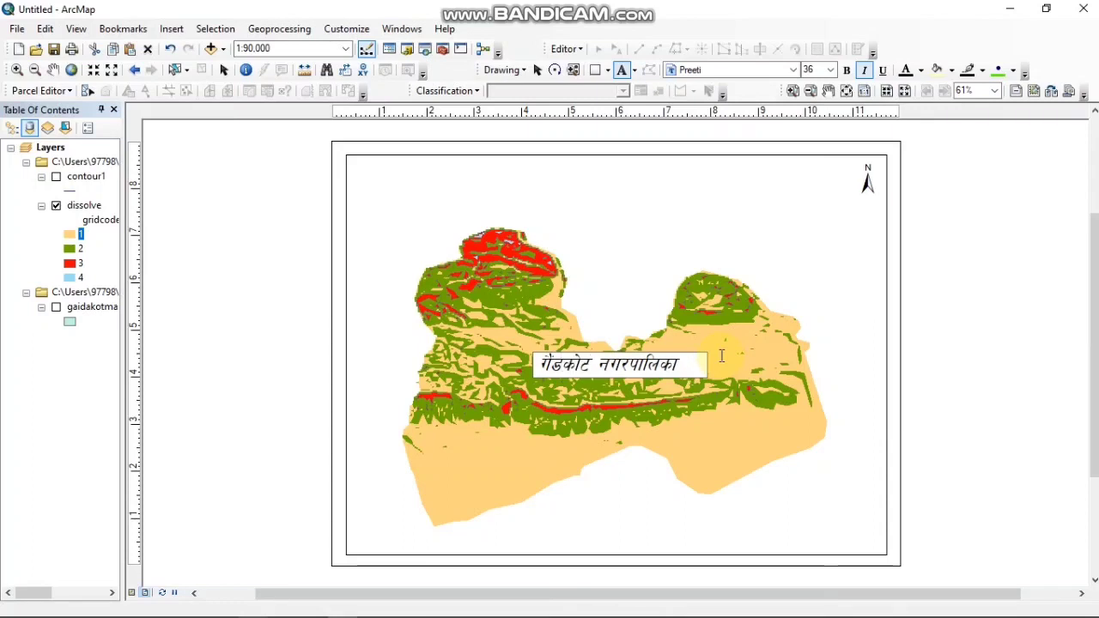
text(f)
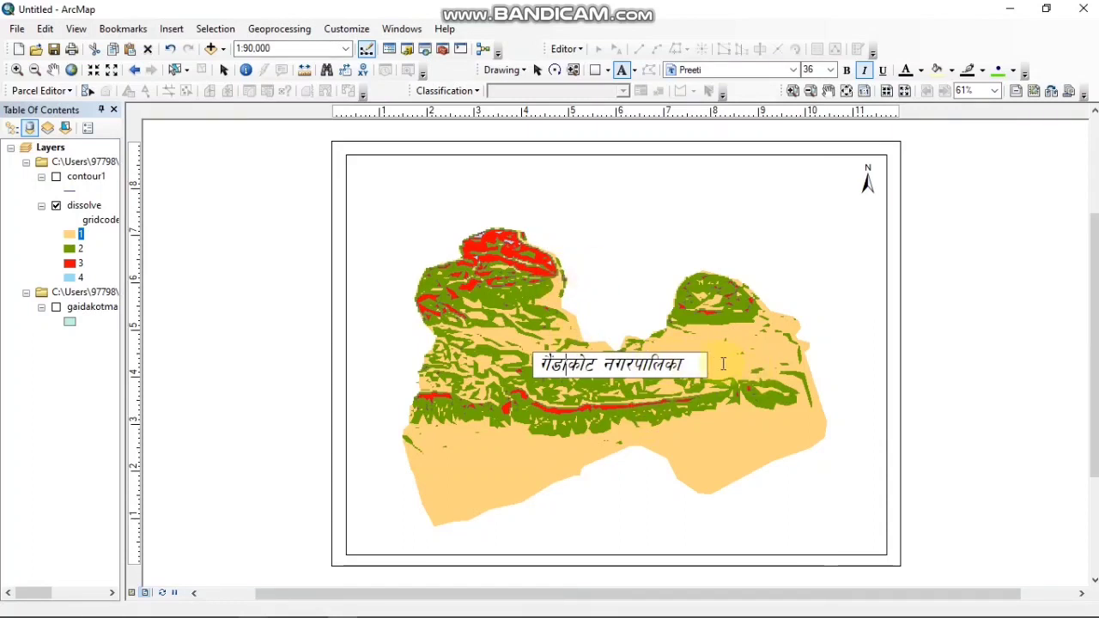
click(848, 70)
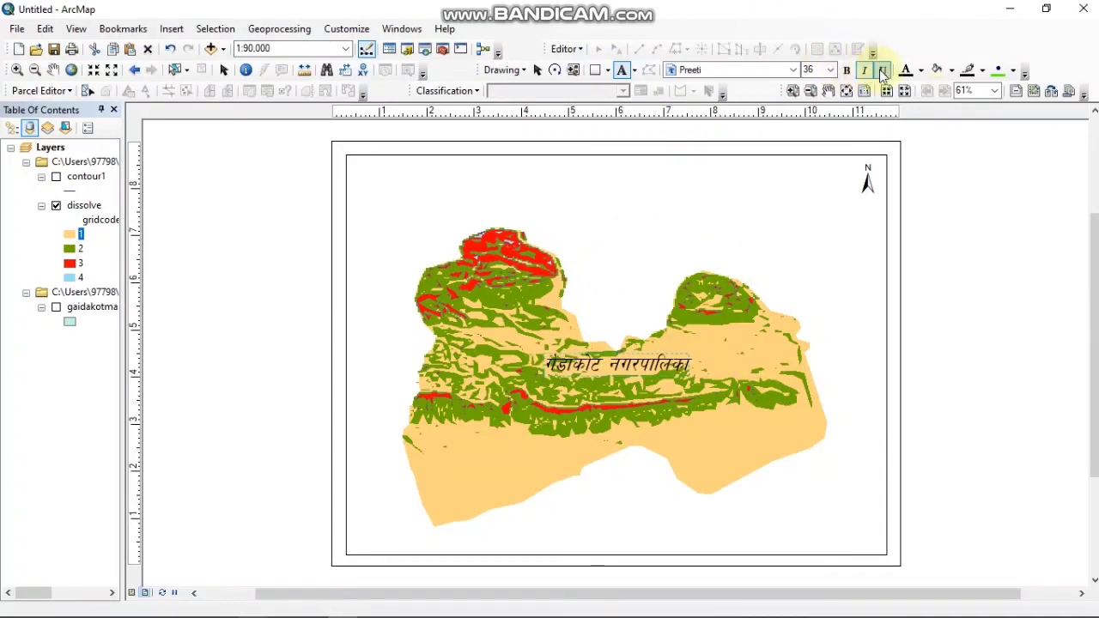
click(883, 72)
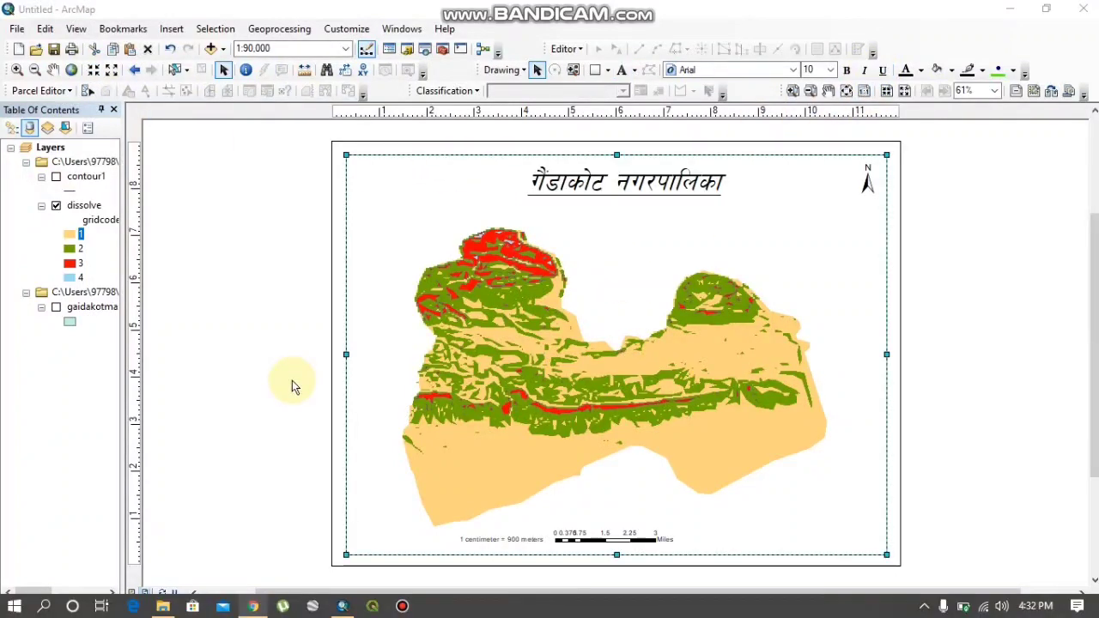
Delete the existing scale bar and scale text below the map.
click(595, 538)
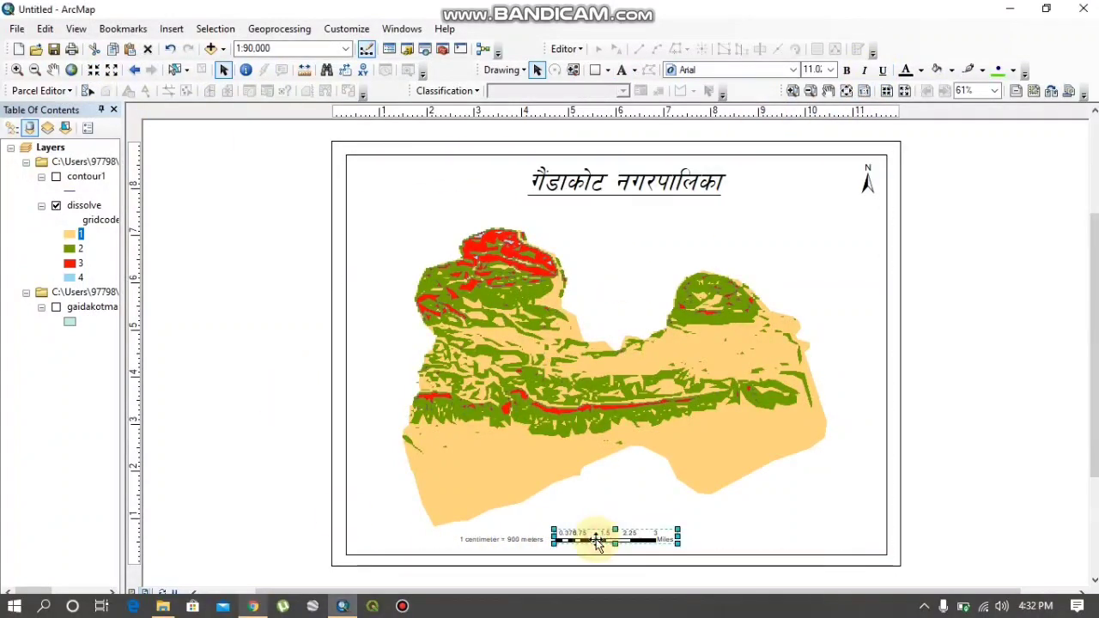
key(Delete)
click(540, 538)
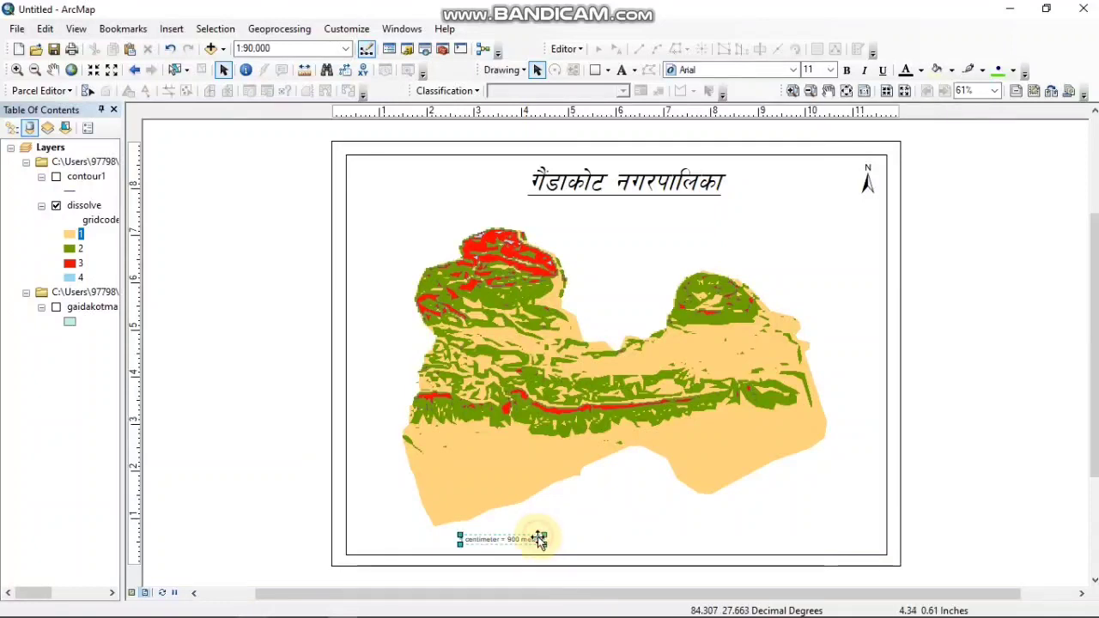
key(Delete)
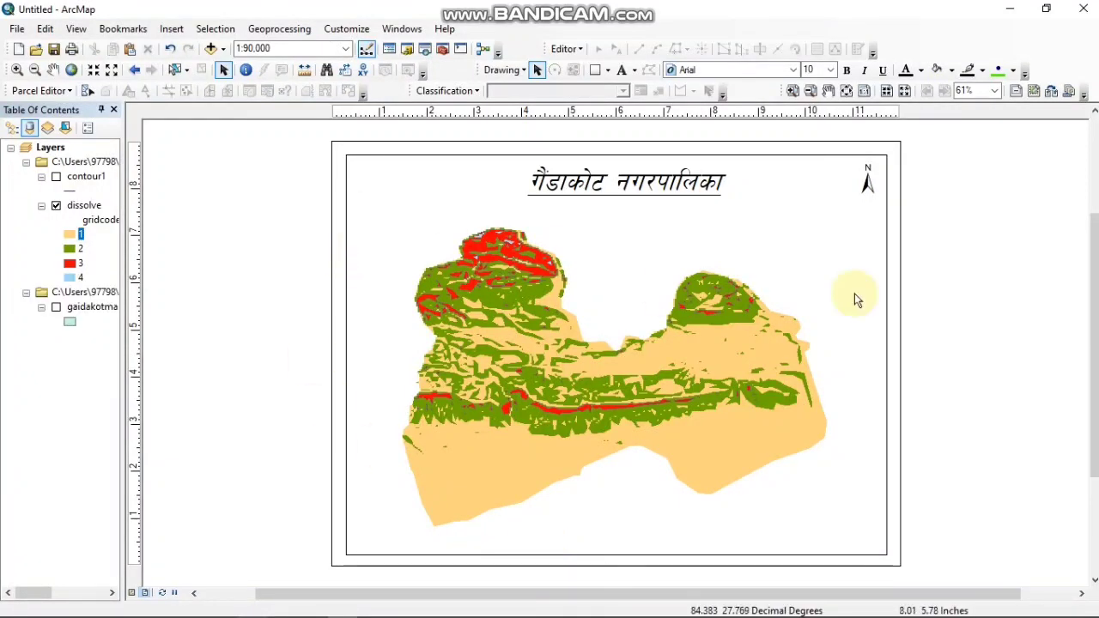
Insert an Alternating Scale Bar 1 and place it below the map near the data frame's bottom edge.
click(171, 29)
click(170, 27)
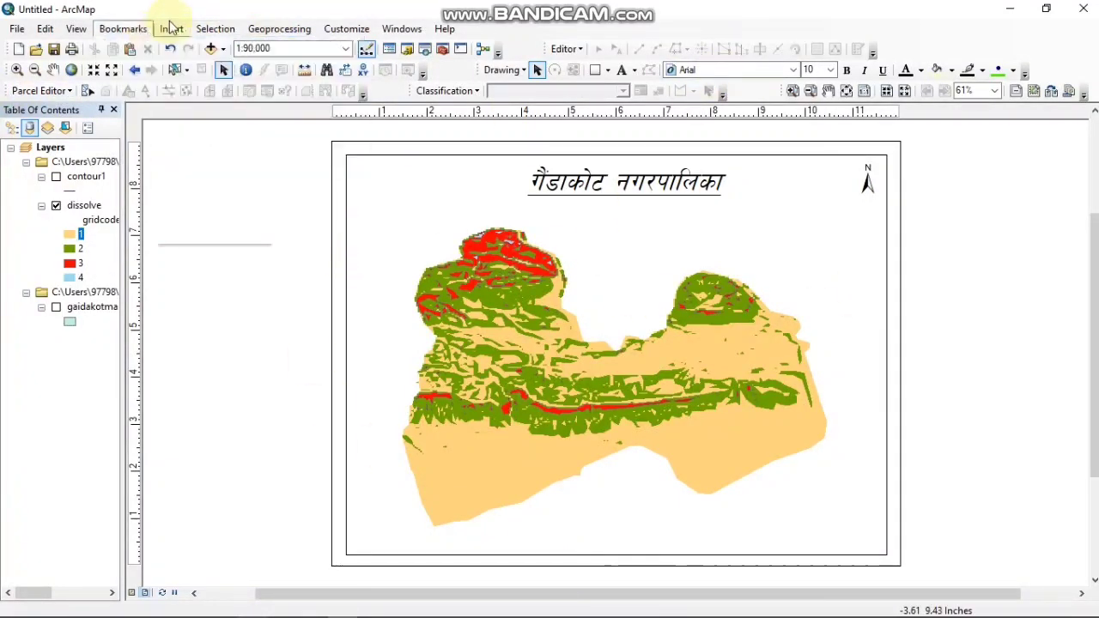
click(171, 28)
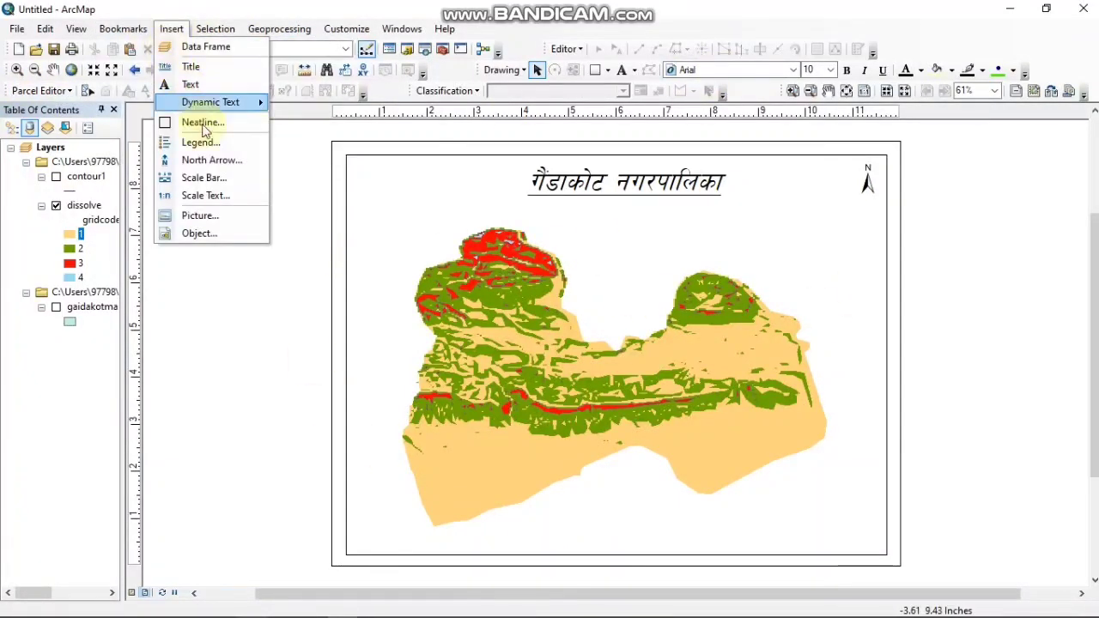
click(213, 178)
click(112, 295)
click(301, 367)
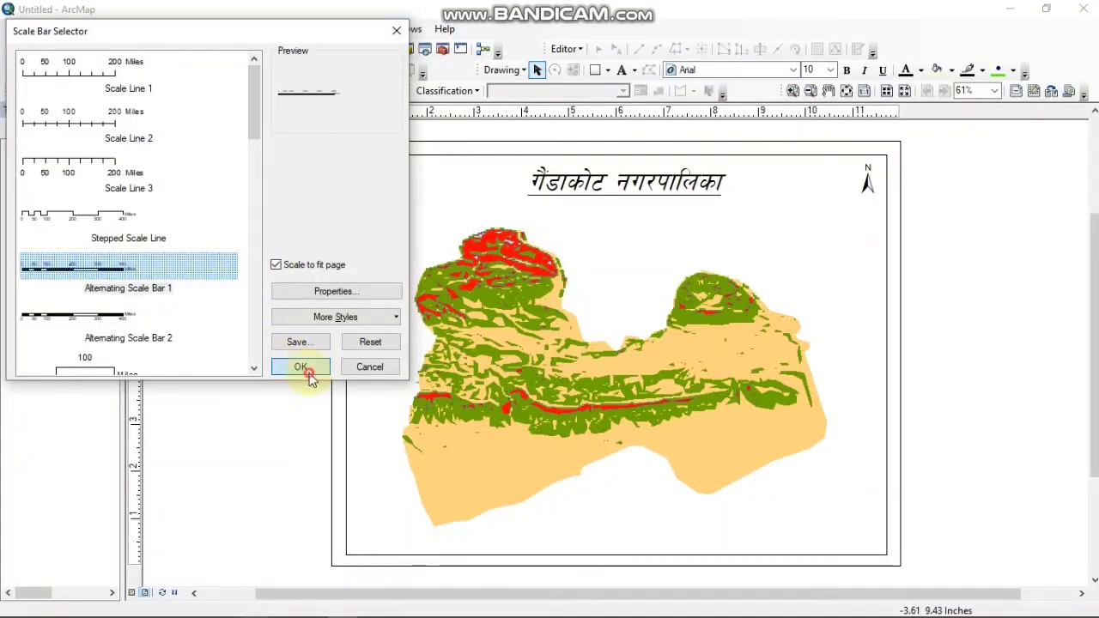
drag(615, 378, 658, 535)
Insert a Centimeters = Meters scale text and place it just left of the scale bar.
click(171, 29)
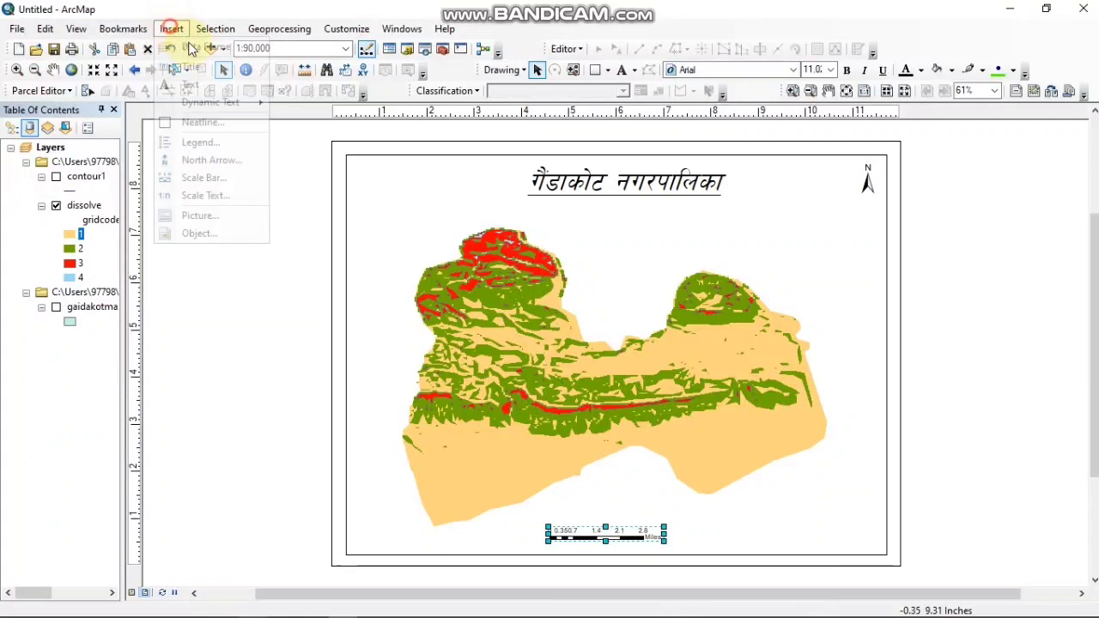
click(205, 195)
double_click(123, 164)
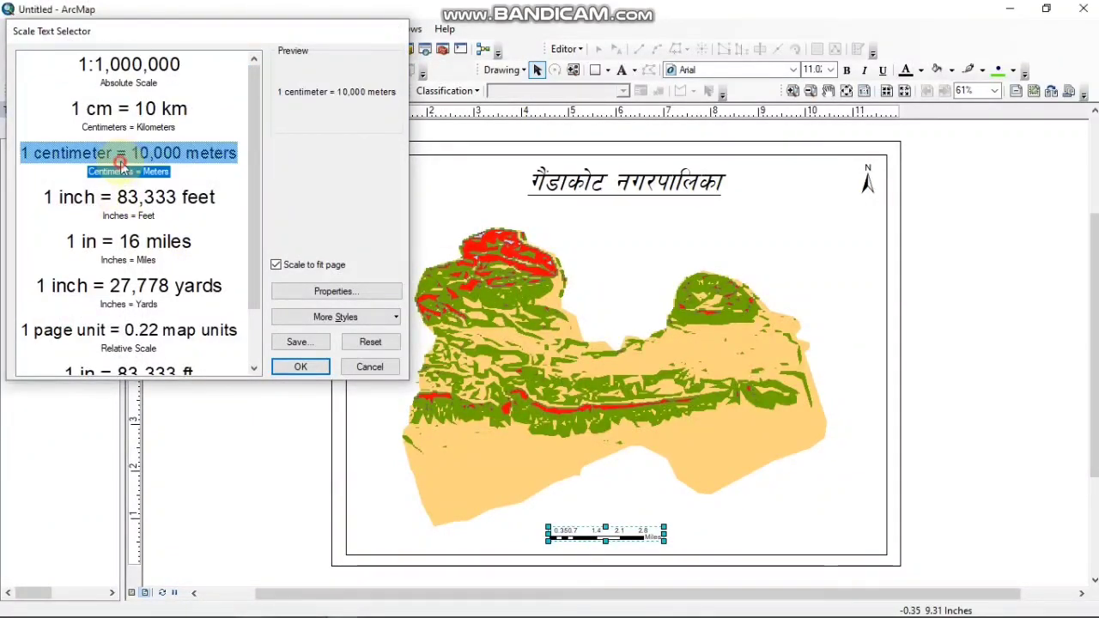
drag(534, 366, 497, 541)
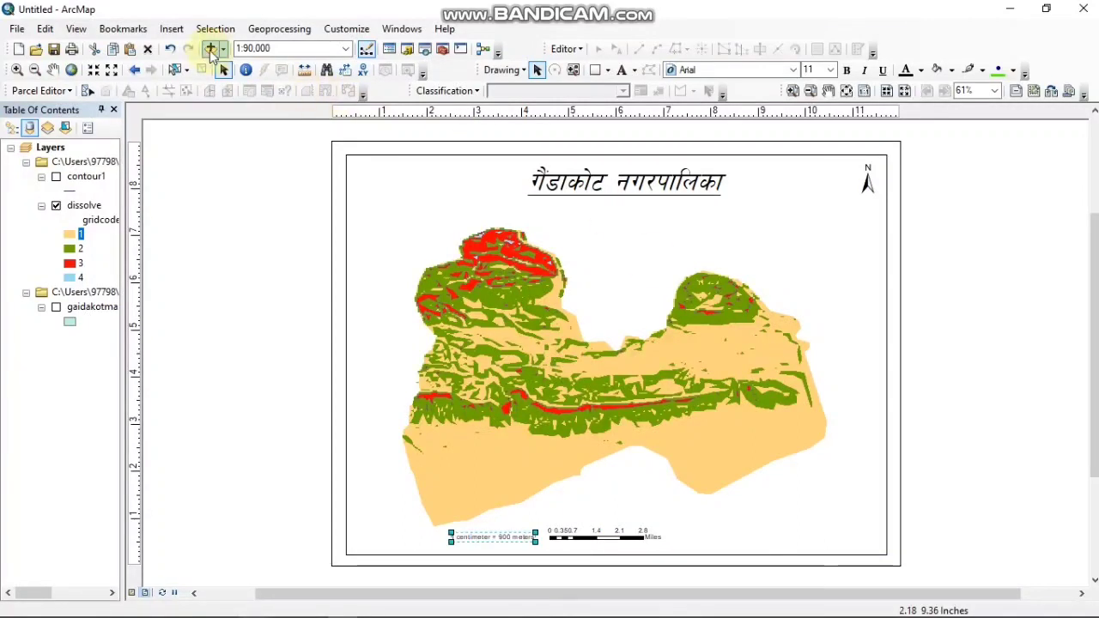
Insert the dynamic Coordinate System text and move it into the upper-left area of the data frame.
click(171, 29)
mouse_move(225, 102)
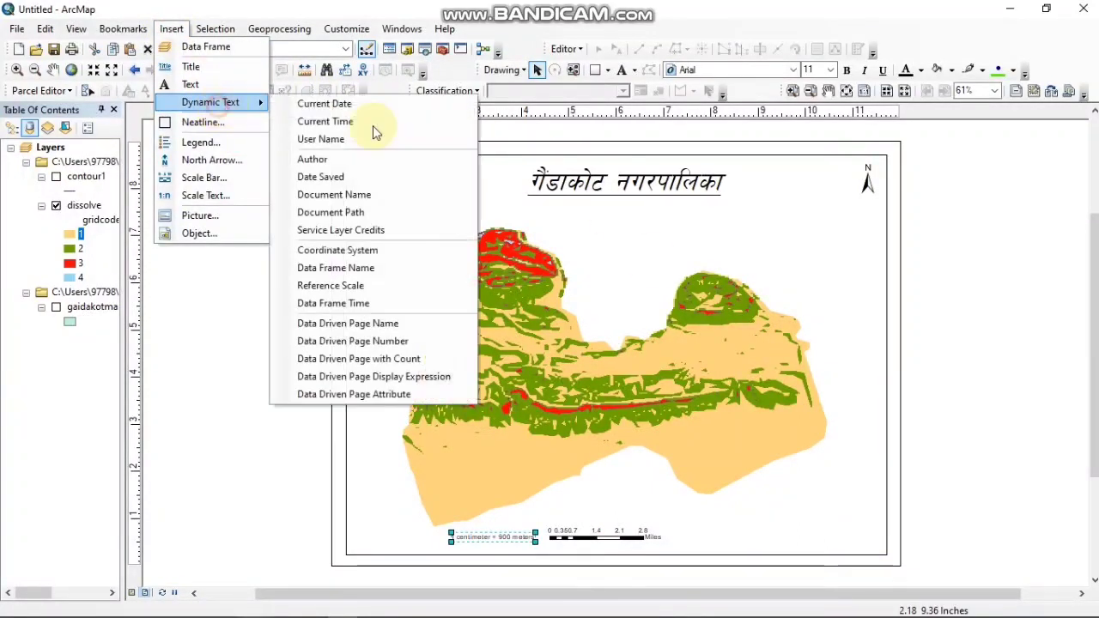
click(368, 250)
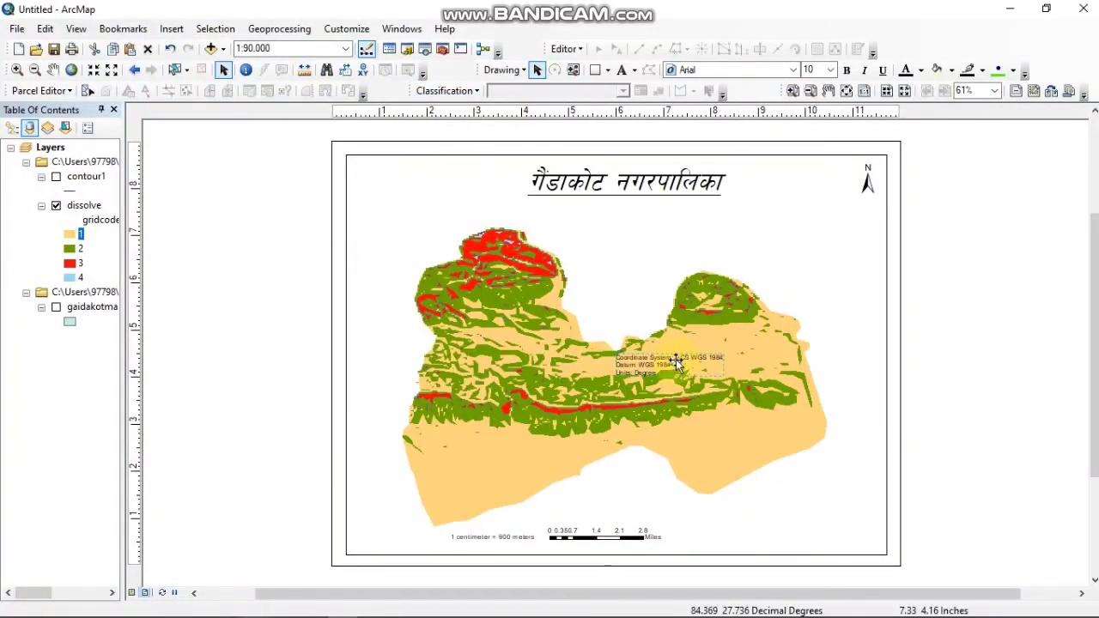
drag(675, 363, 411, 215)
right_click(411, 215)
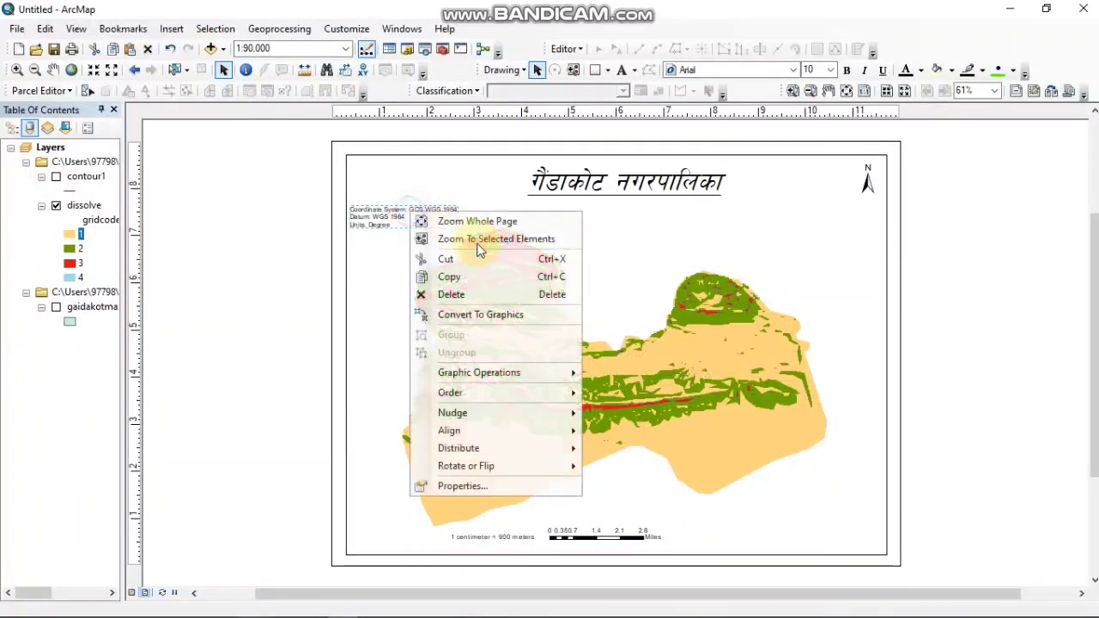
click(787, 245)
click(726, 292)
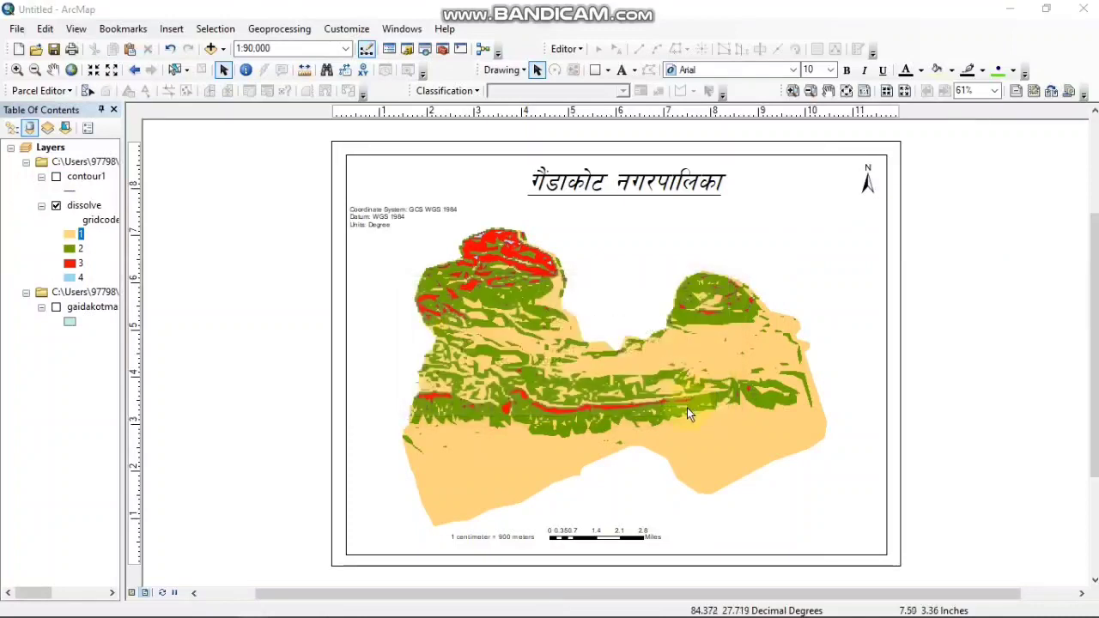
Rotate the coordinate system text to read vertically upward and place it in the data frame's lower-left corner.
right_click(401, 221)
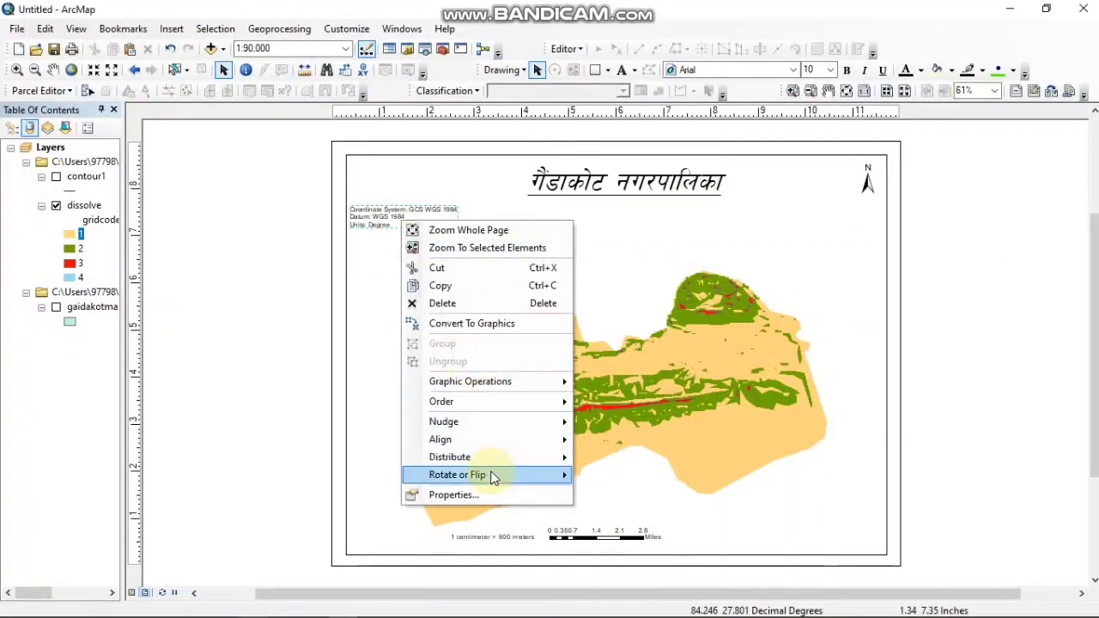
mouse_move(490, 474)
click(611, 474)
drag(402, 219, 359, 503)
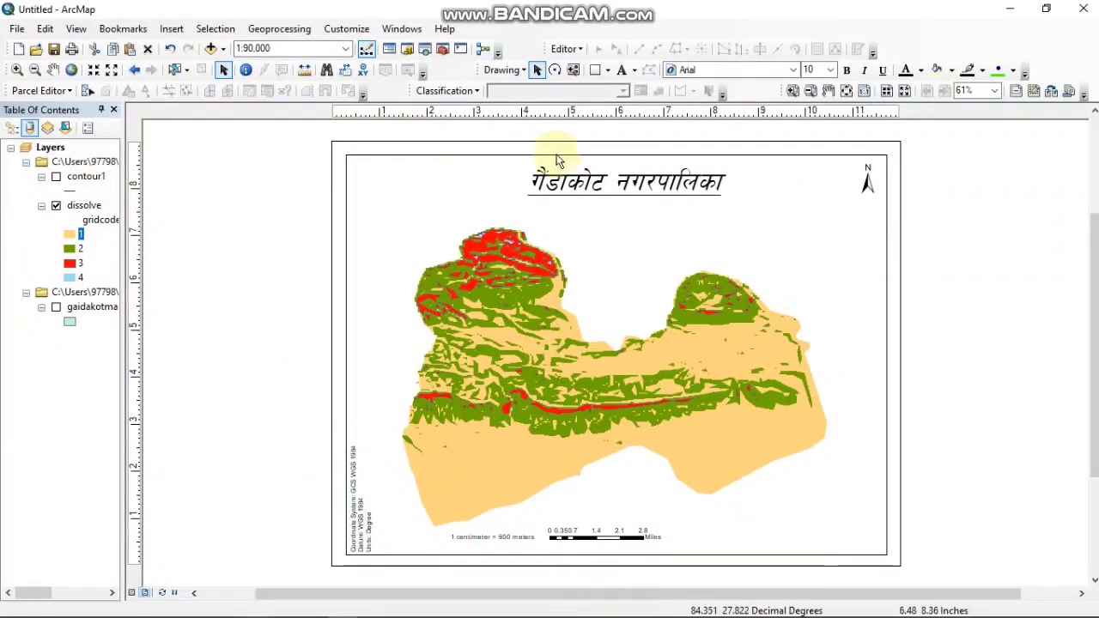
Insert a legend and keep only one dissolve entry and gaidakotmap_shapefile as its legend items.
click(171, 28)
click(234, 145)
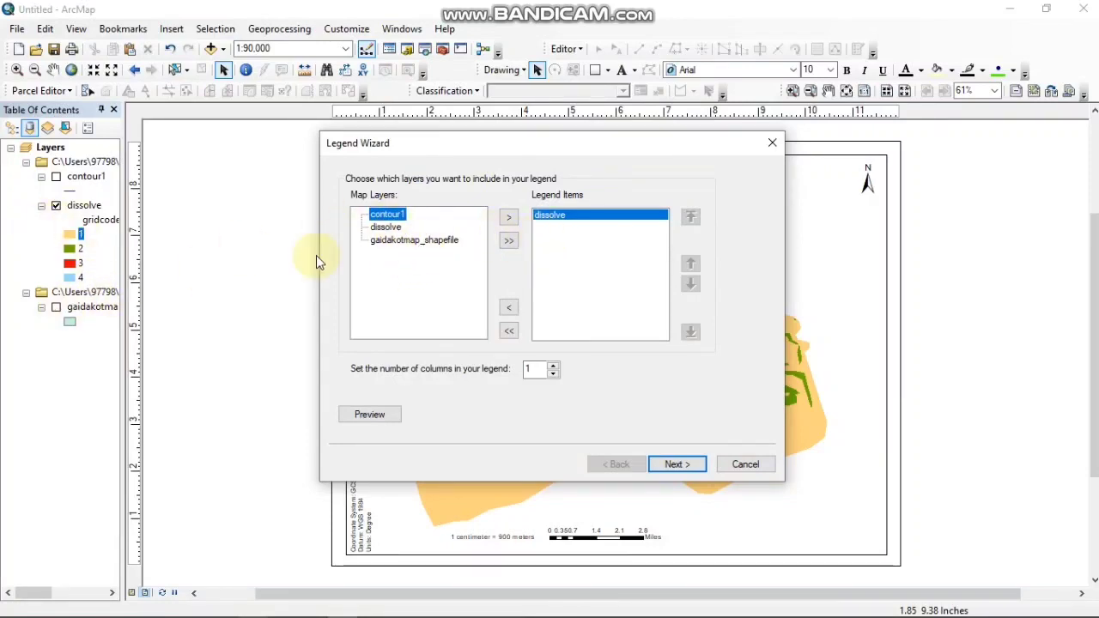
click(244, 302)
click(395, 230)
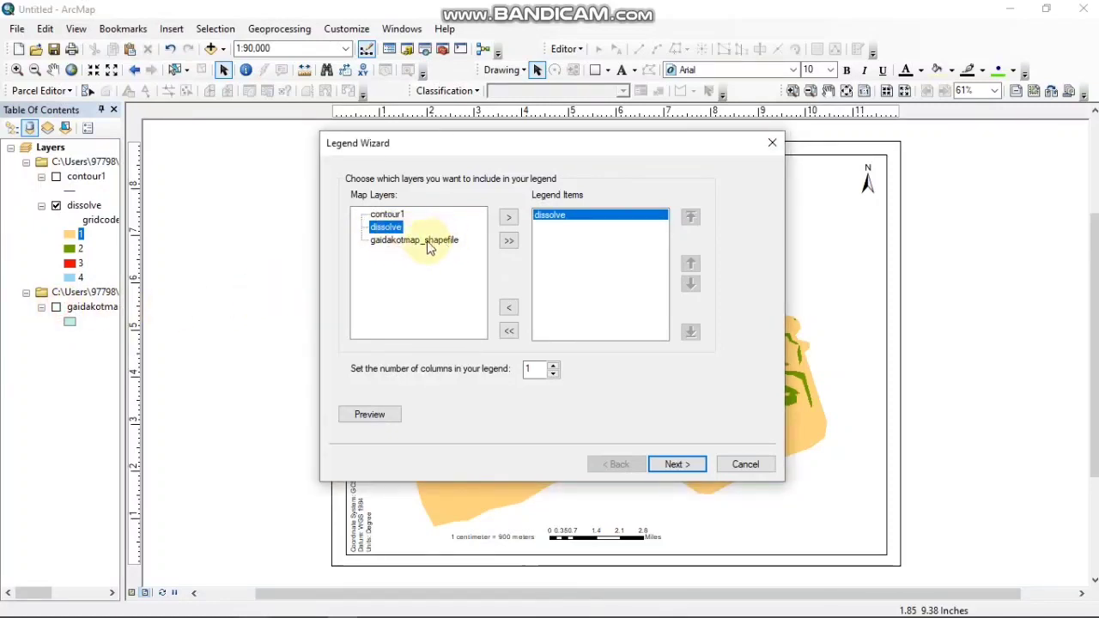
click(430, 244)
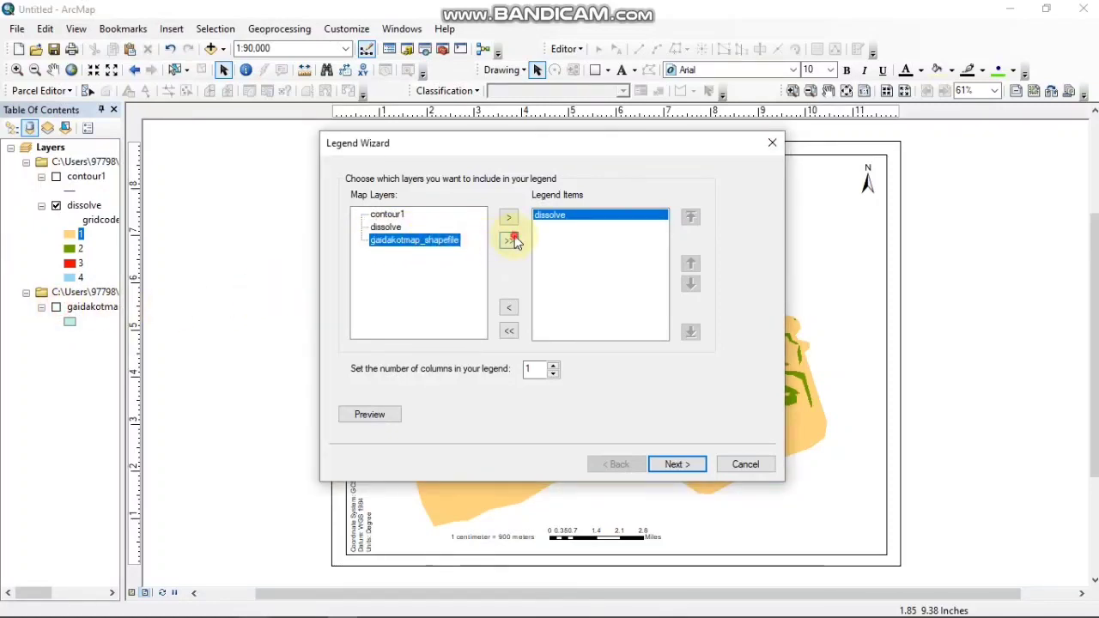
click(509, 241)
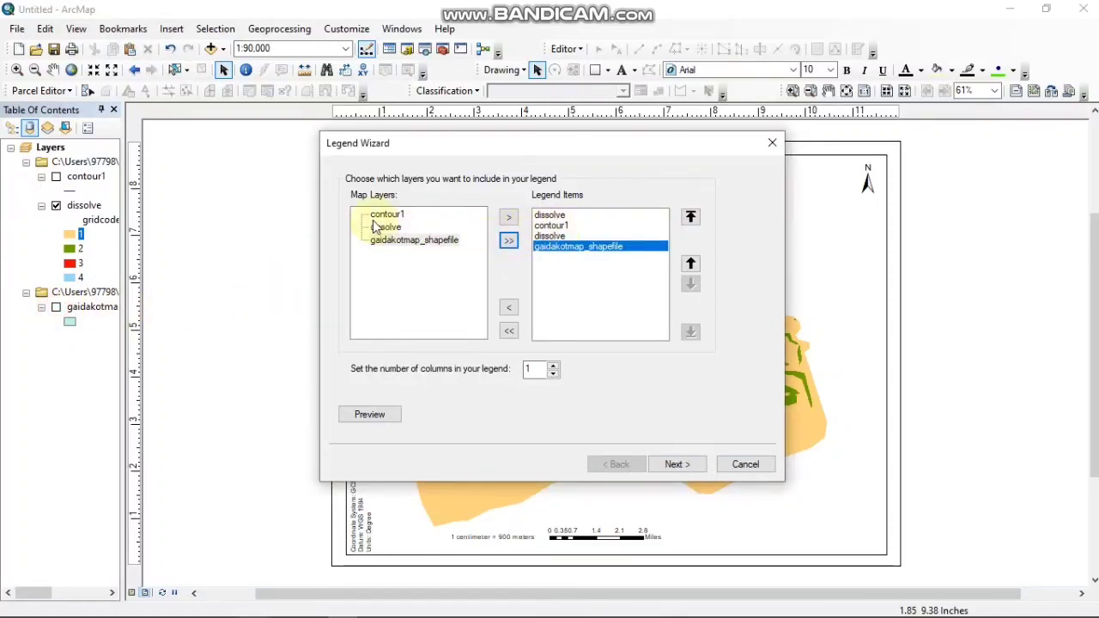
click(557, 227)
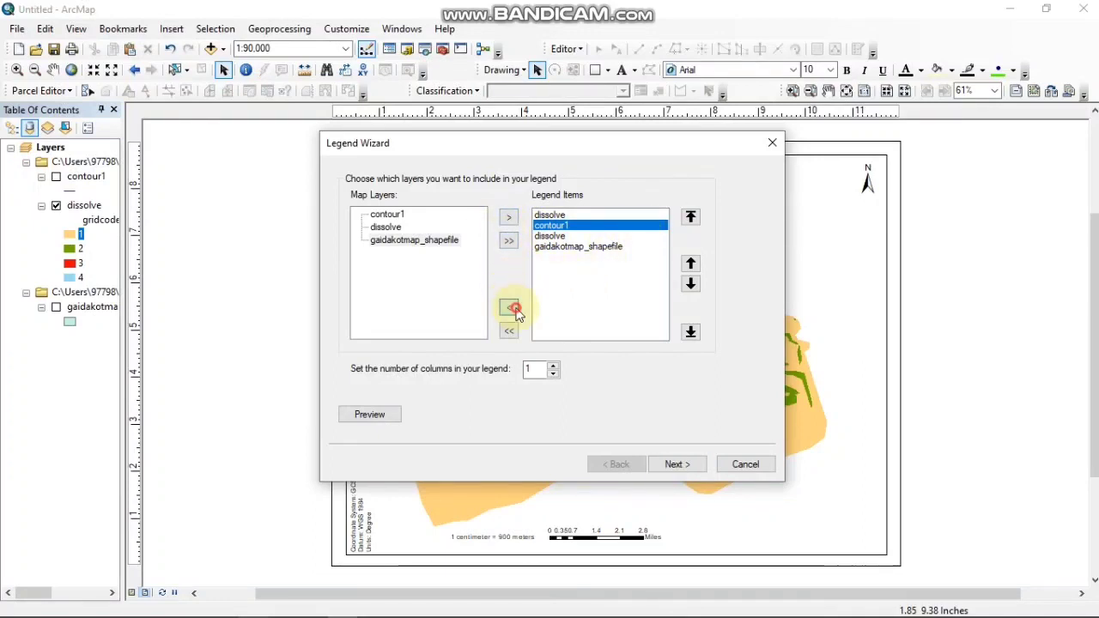
click(512, 308)
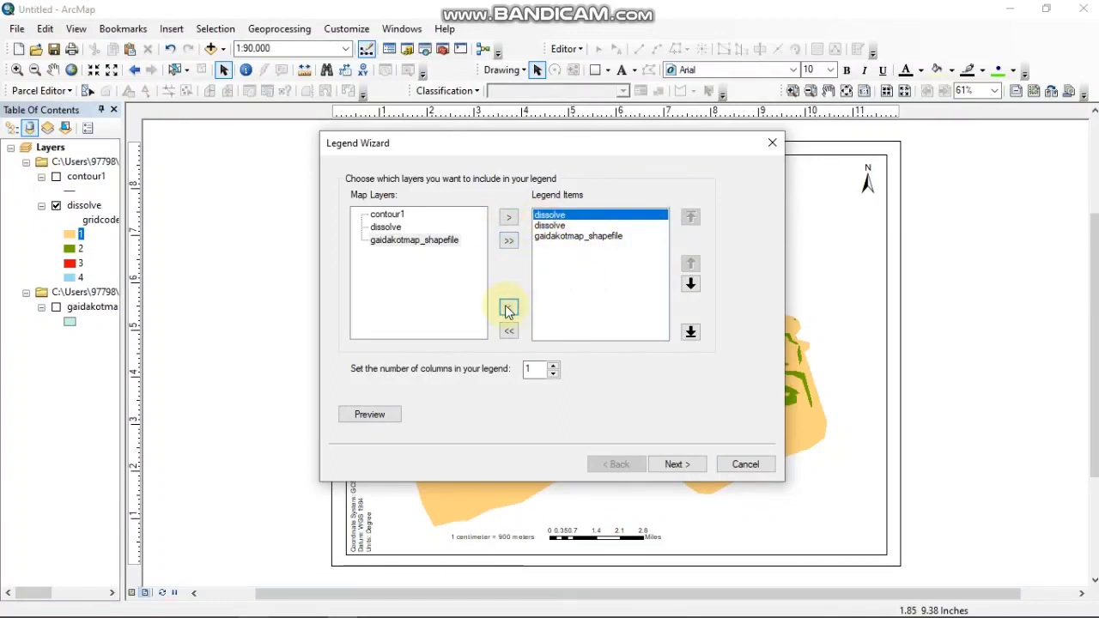
click(508, 309)
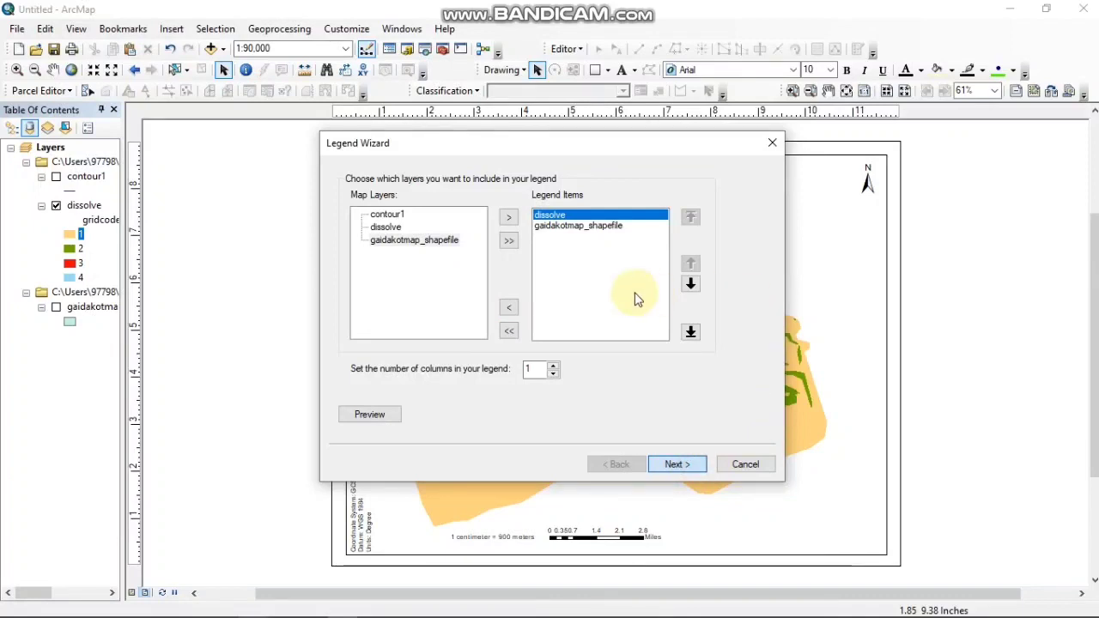
key(Return)
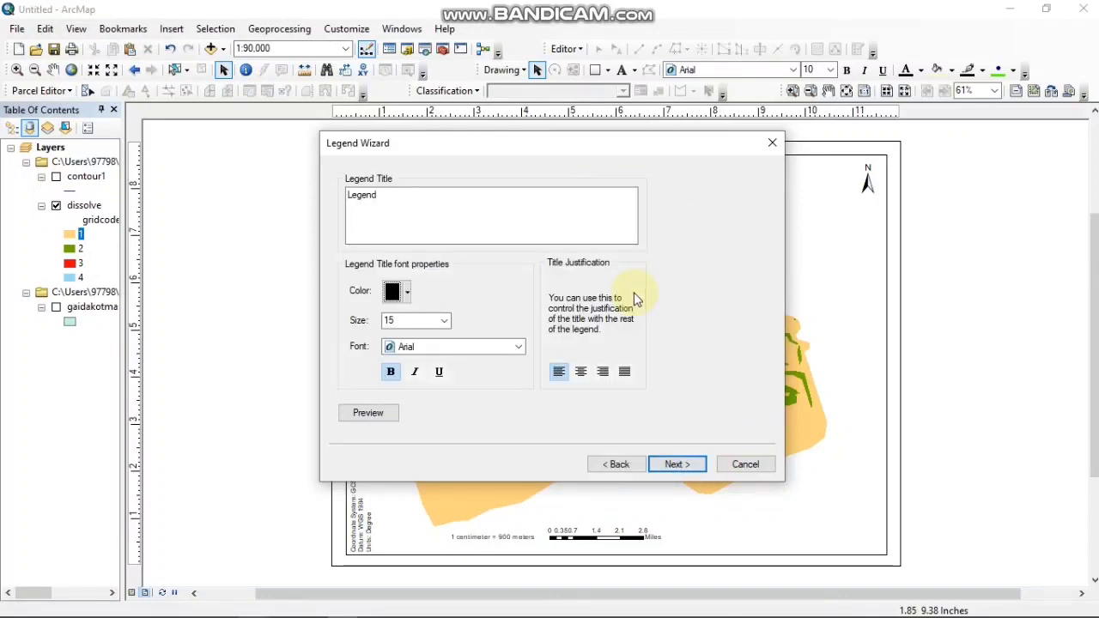
Title the legend ";+s]t", accept the remaining default legend settings and place it in the data frame's lower-right corner.
drag(410, 195, 238, 209)
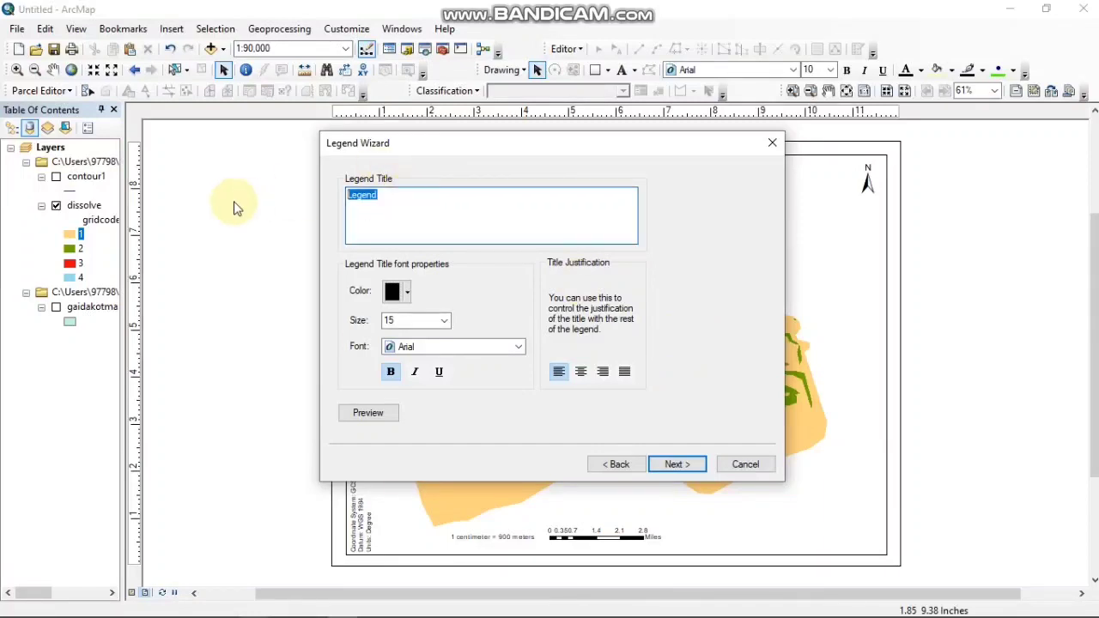
text(:+)
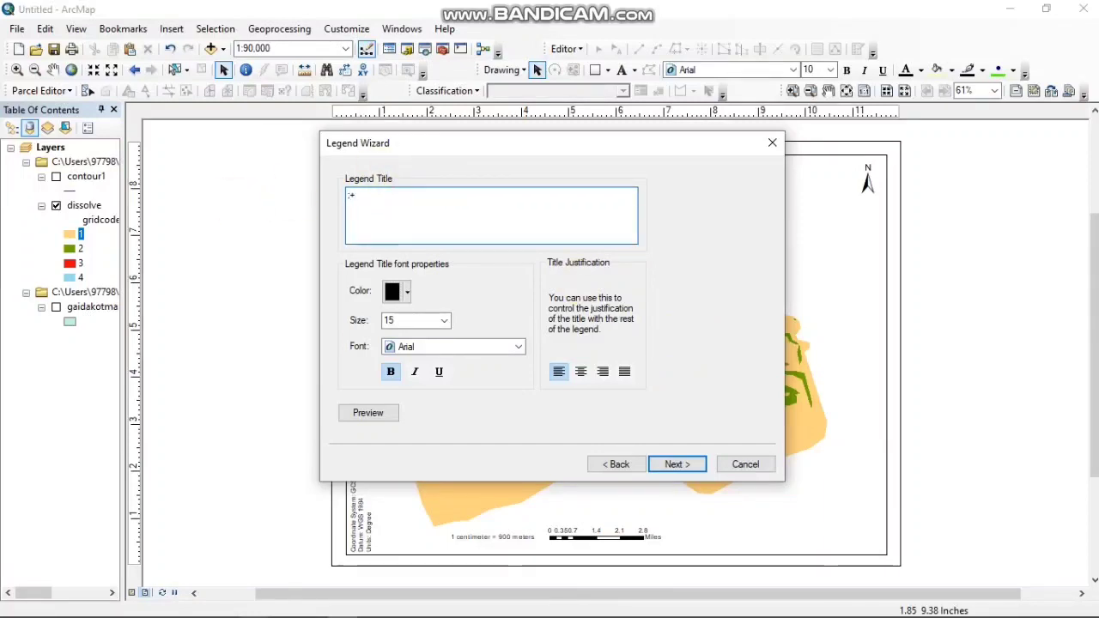
text(s)
click(679, 464)
click(678, 463)
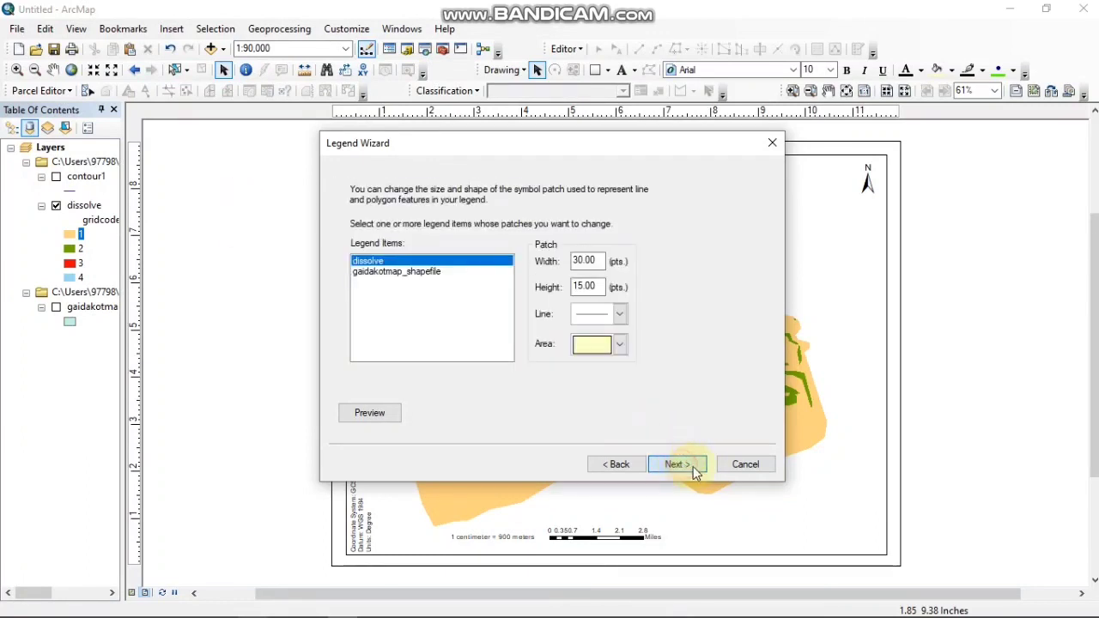
click(679, 464)
click(678, 467)
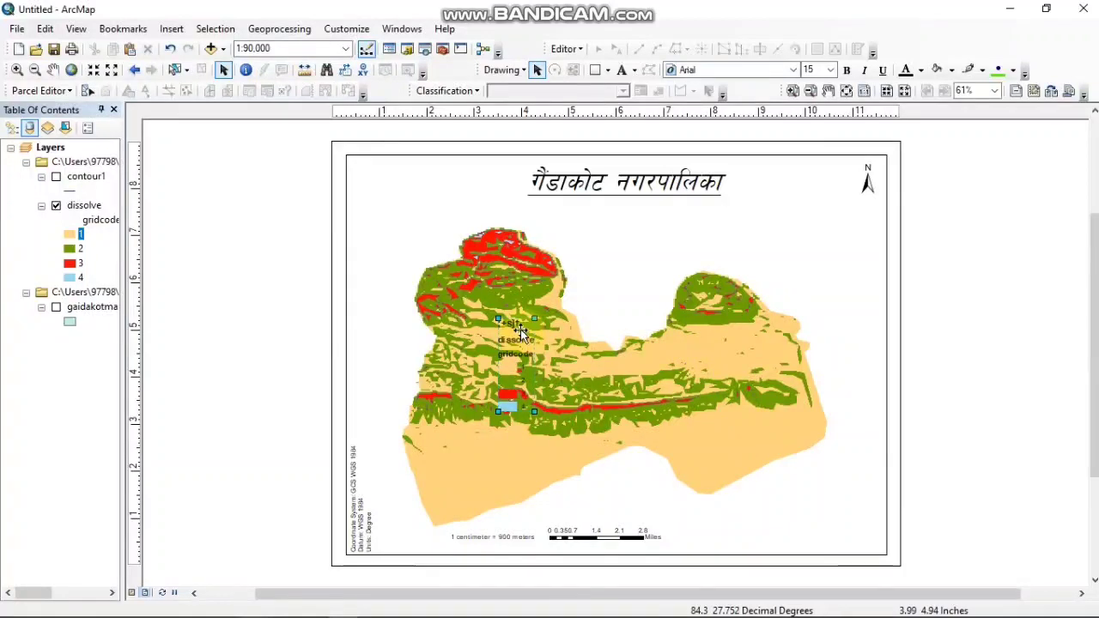
drag(518, 331, 835, 458)
Convert the legend to graphics and ungroup it fully into separate elements.
right_click(838, 458)
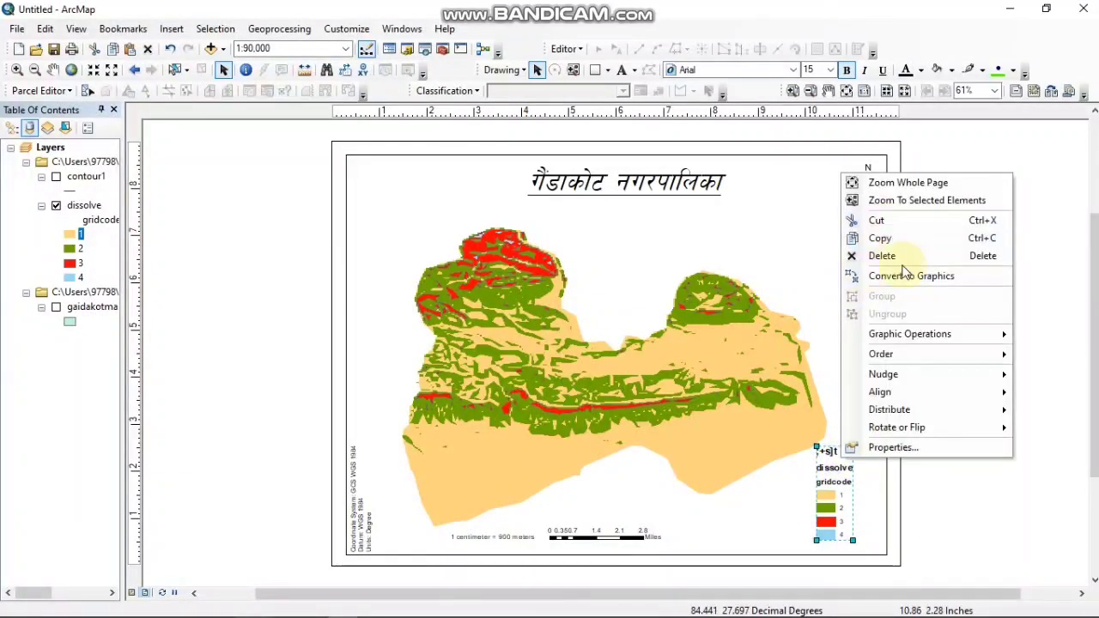
click(902, 276)
right_click(847, 456)
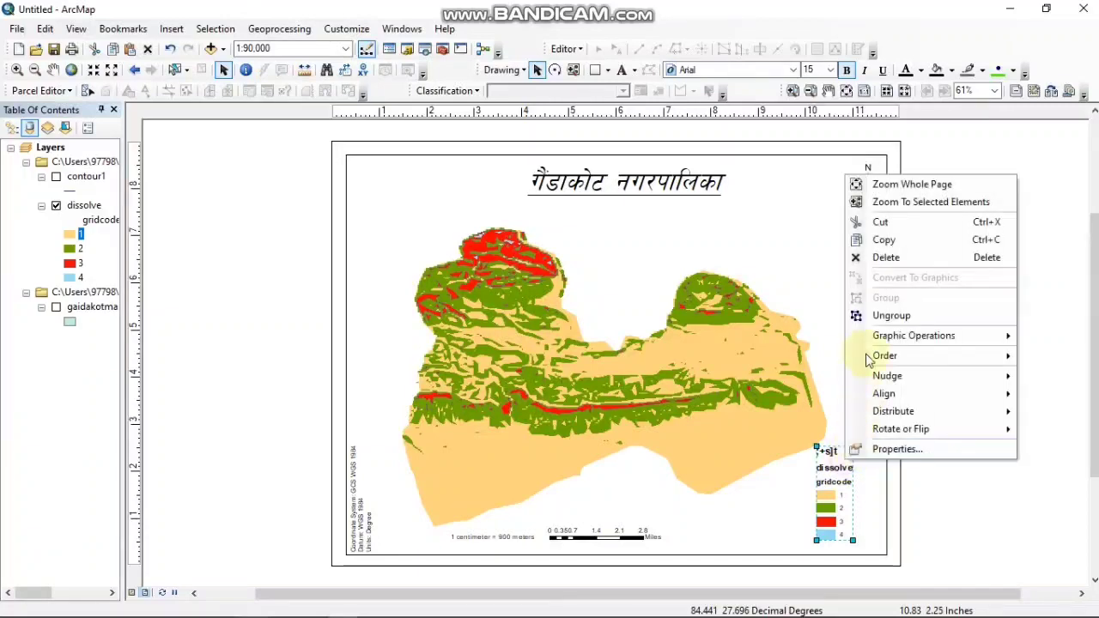
click(891, 315)
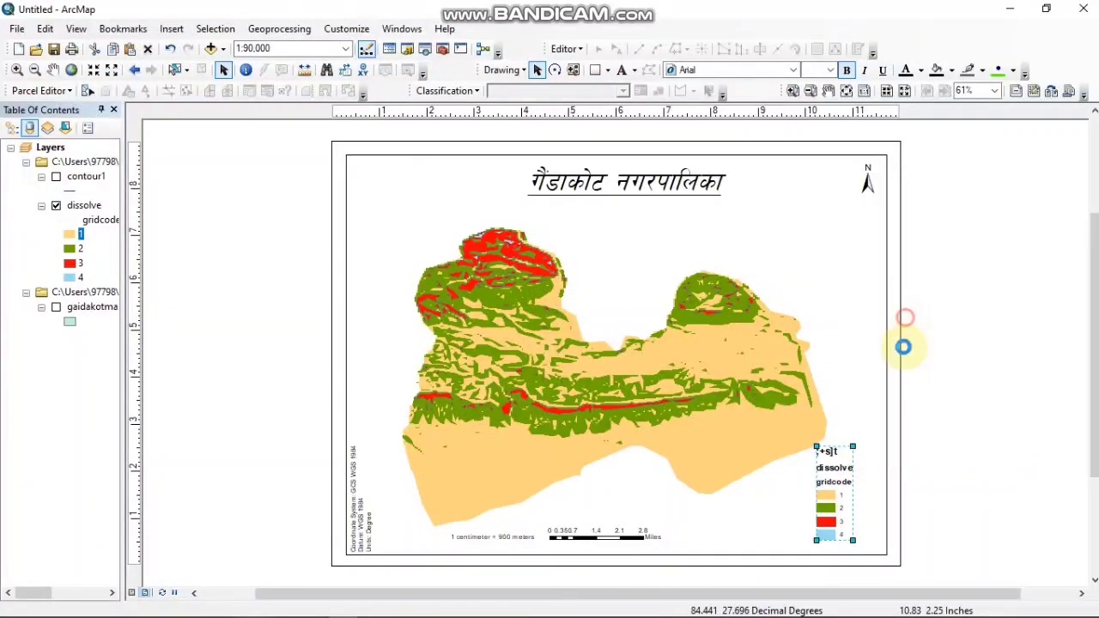
right_click(844, 469)
click(885, 320)
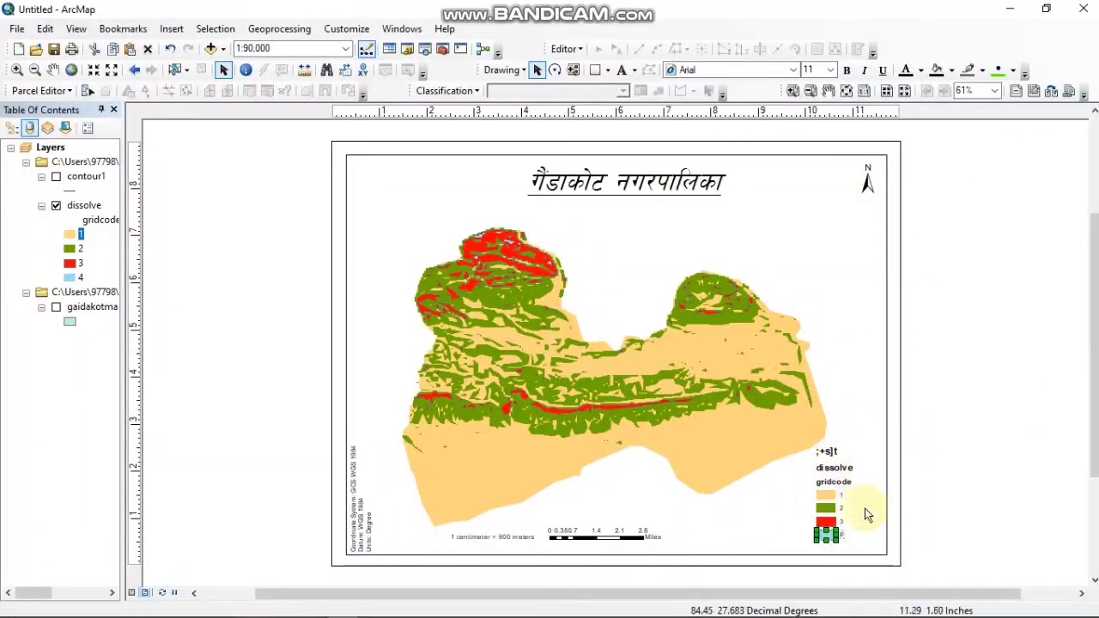
Set the legend title's font to Preeti and its size to 24.
click(832, 455)
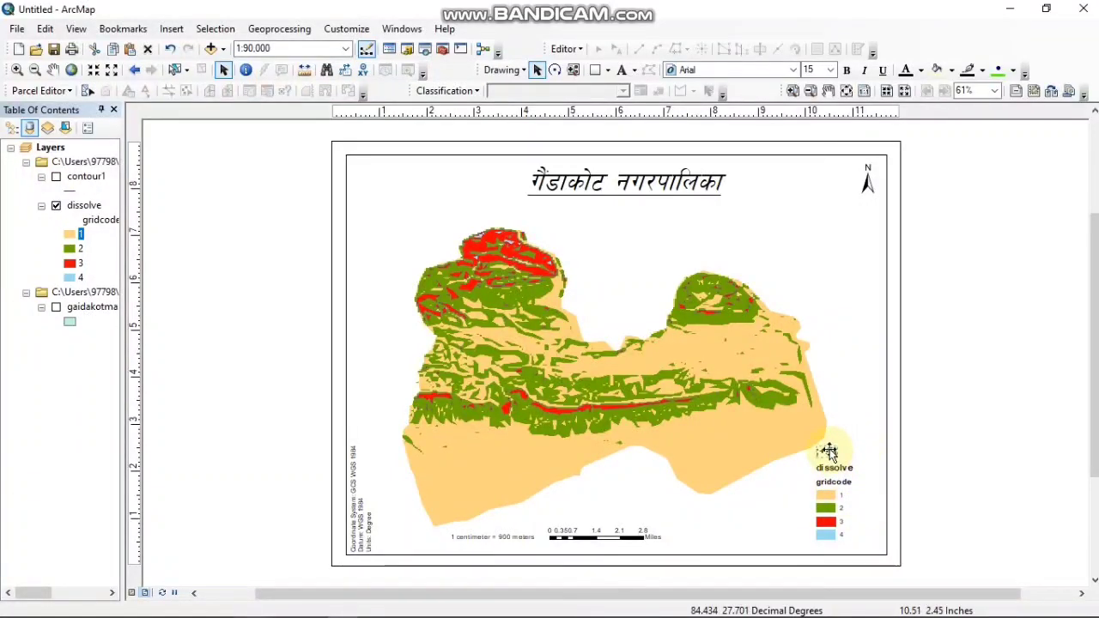
click(785, 71)
key(p)
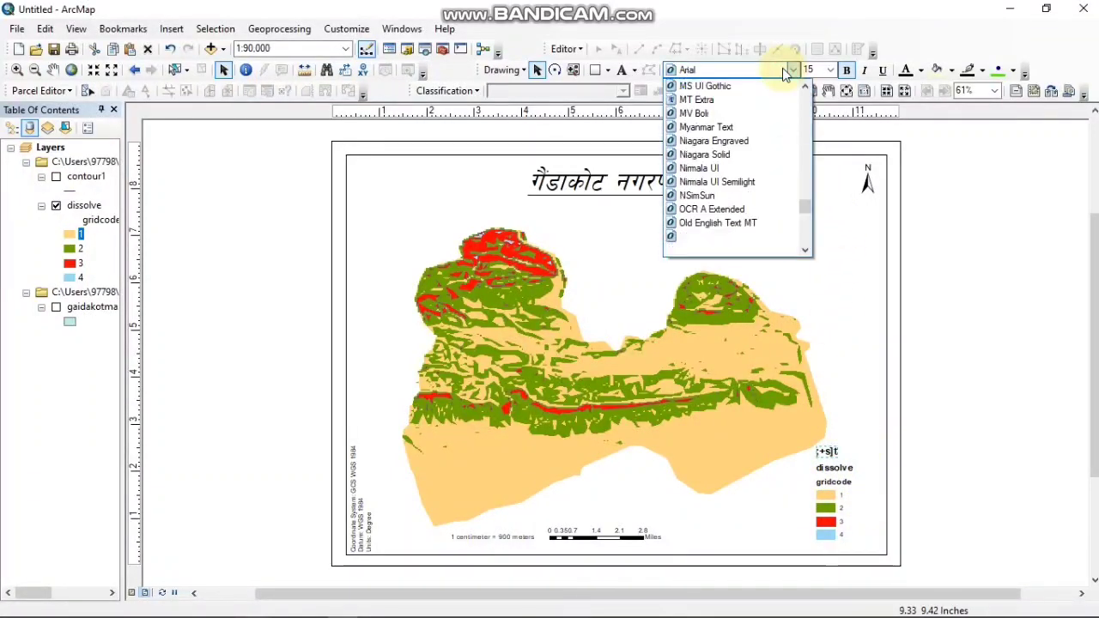
click(763, 209)
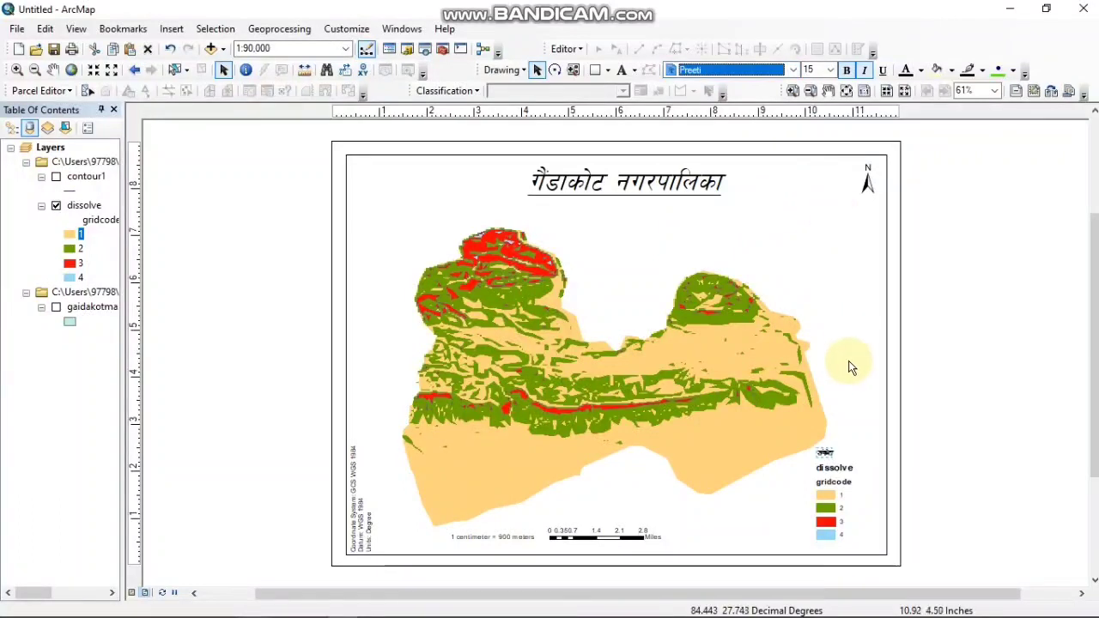
click(831, 70)
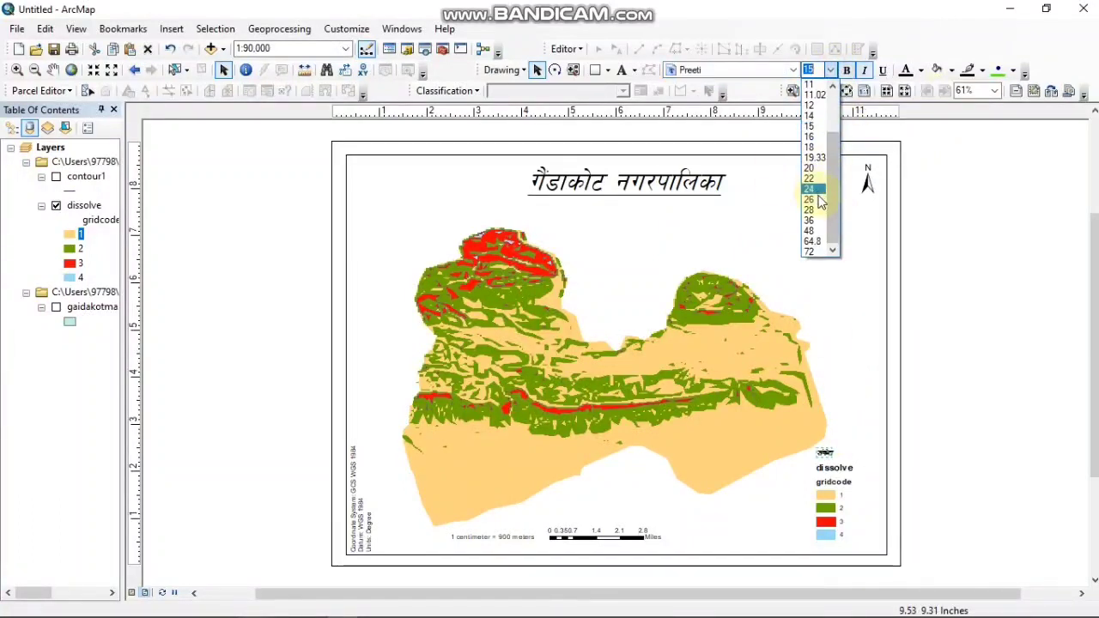
click(817, 186)
Delete the dissolve and gridcode headings from the ungrouped legend.
click(840, 468)
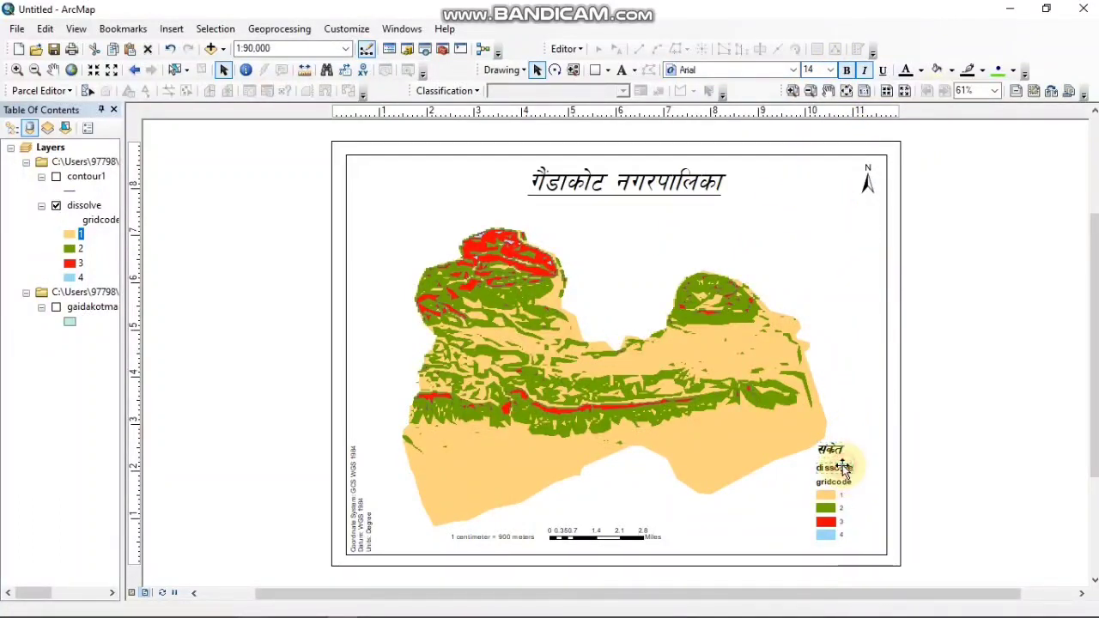
key(Delete)
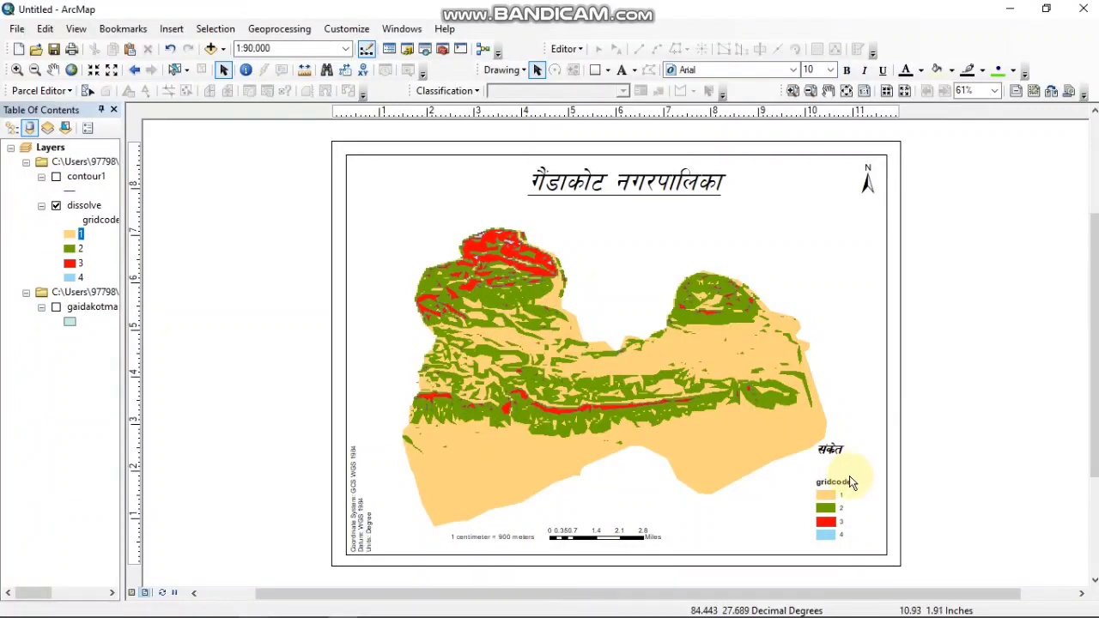
click(850, 482)
click(850, 482)
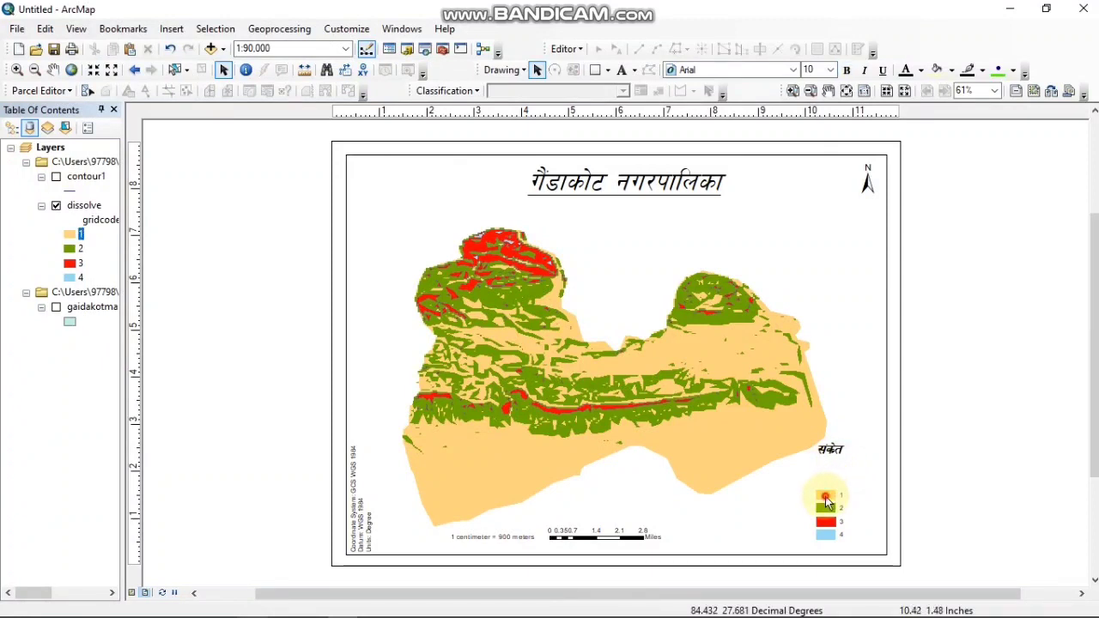
Space the legend's colour patches farther apart vertically by moving the tan and green ones up and the blue one down.
click(825, 498)
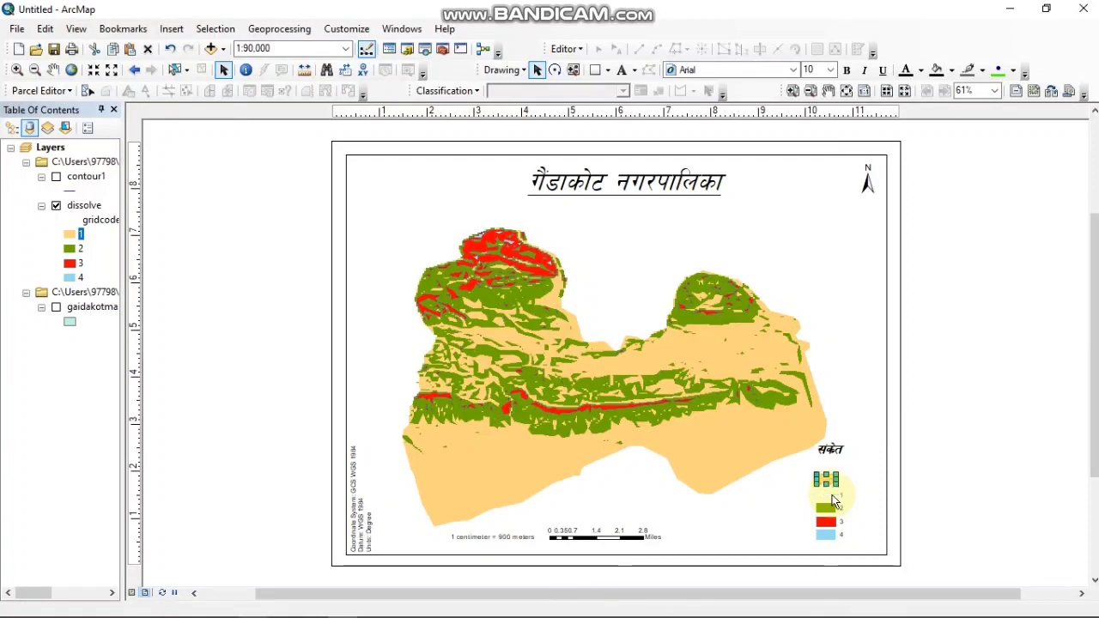
click(830, 510)
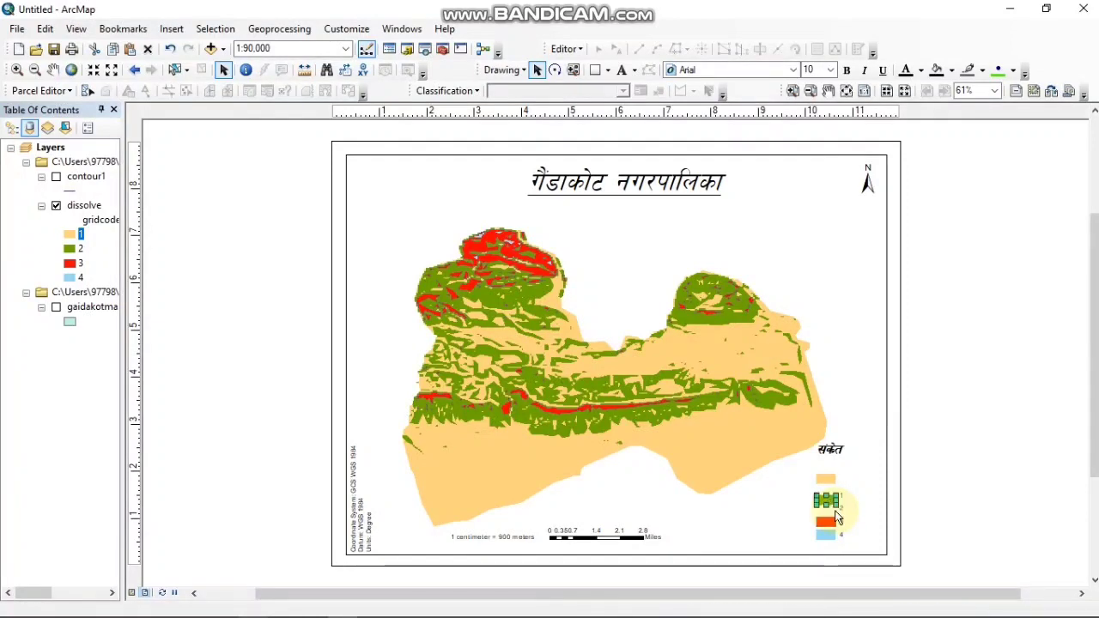
click(827, 522)
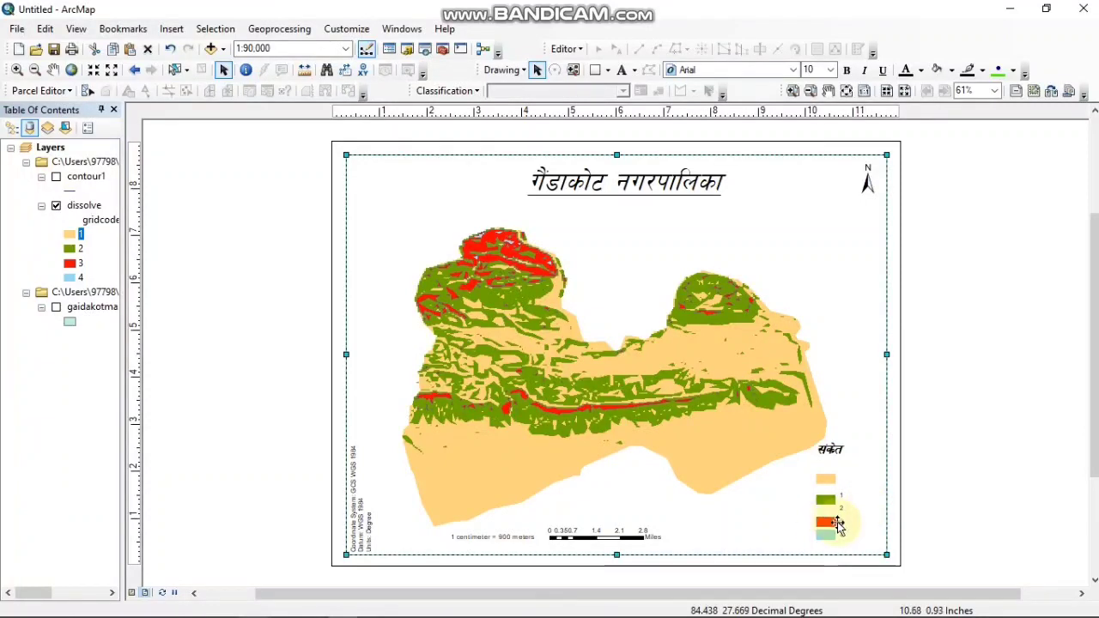
click(826, 533)
drag(829, 538, 829, 545)
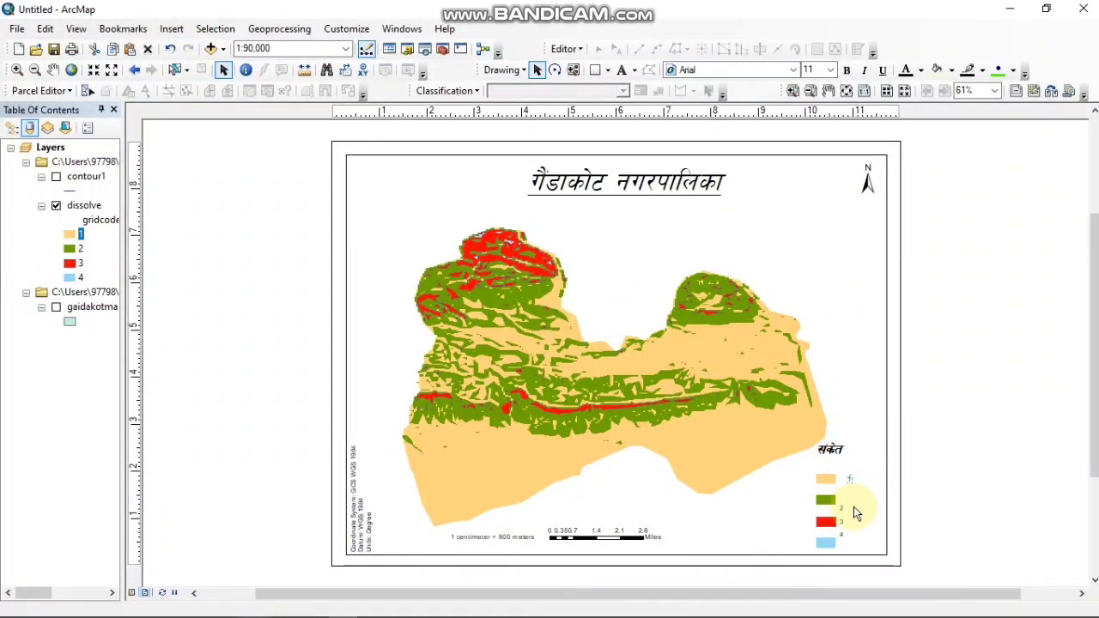
Move the legend's class number labels so each lines up beside its colour patch.
click(863, 511)
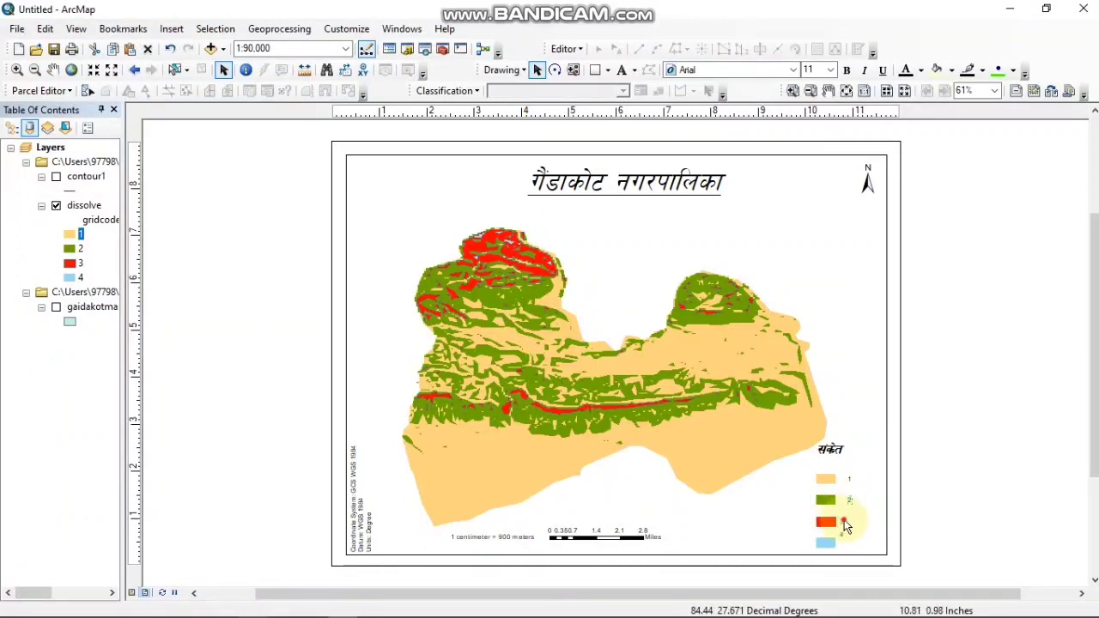
click(845, 521)
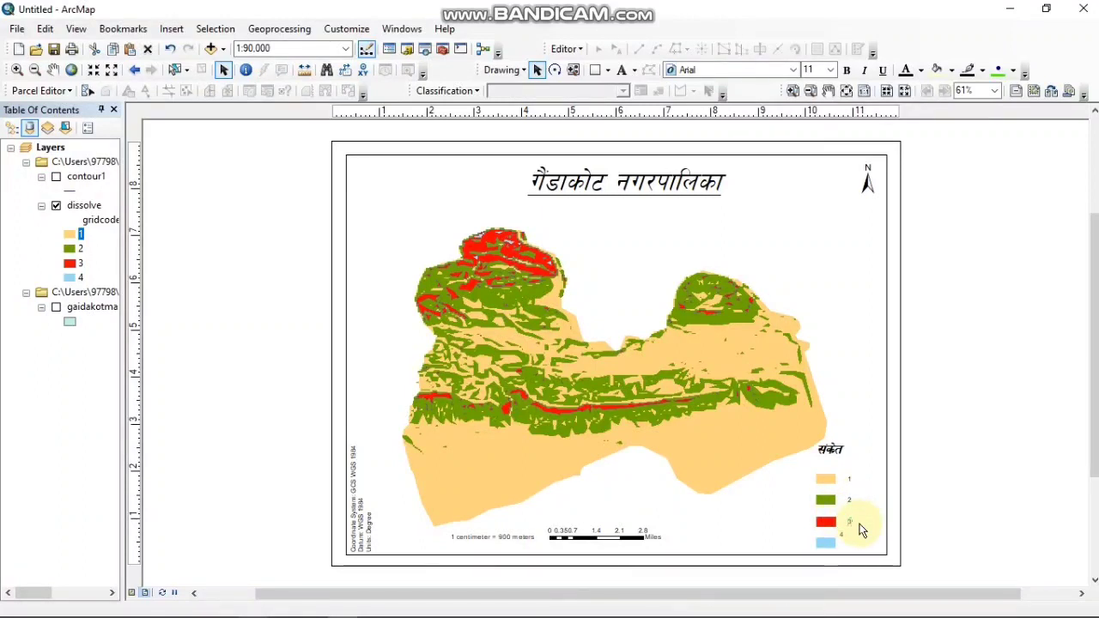
click(853, 543)
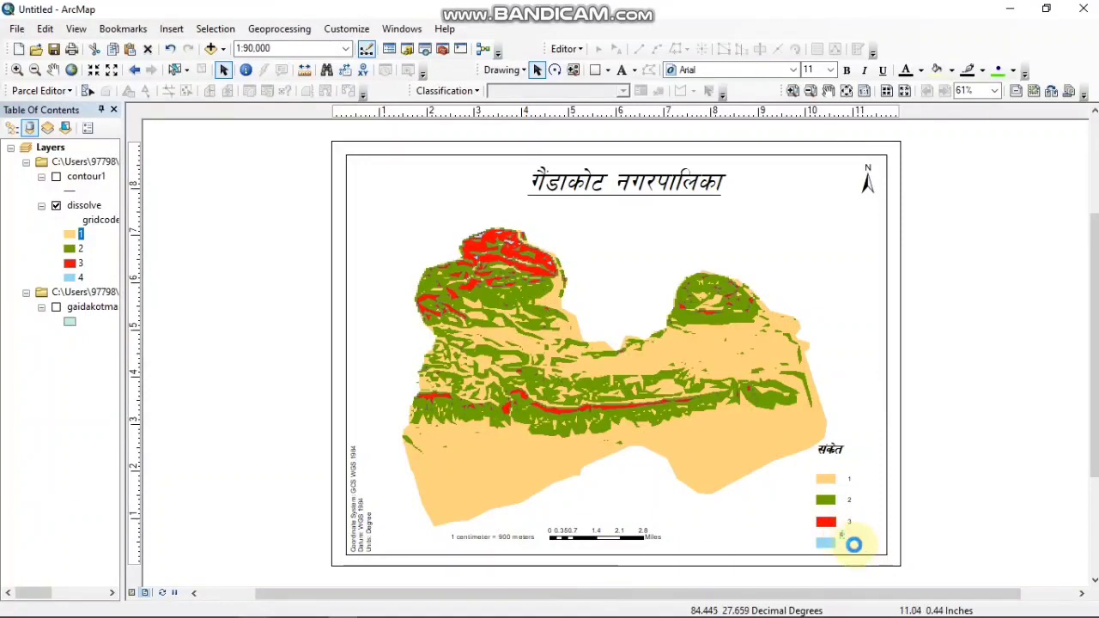